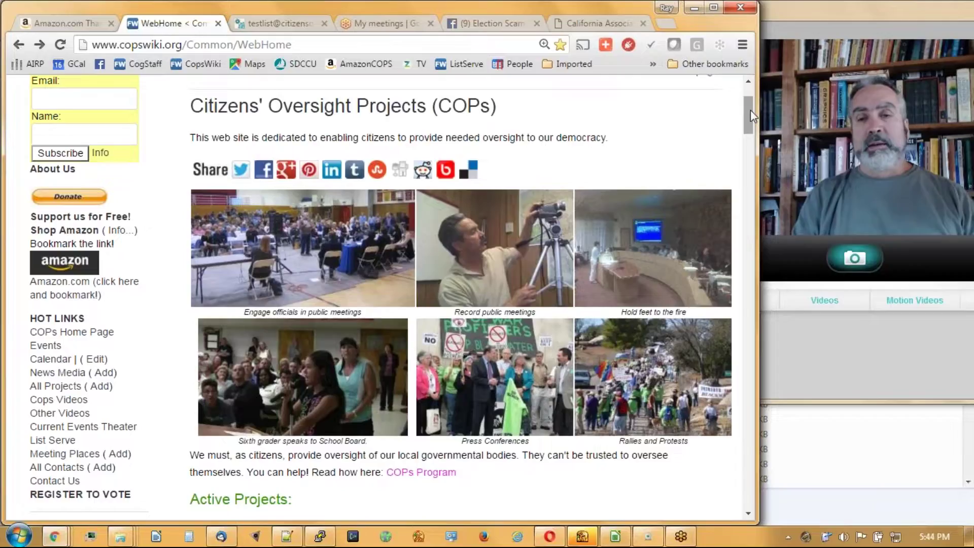
Open the News Media page from the site's hot links
scroll(747, 116, down, 2)
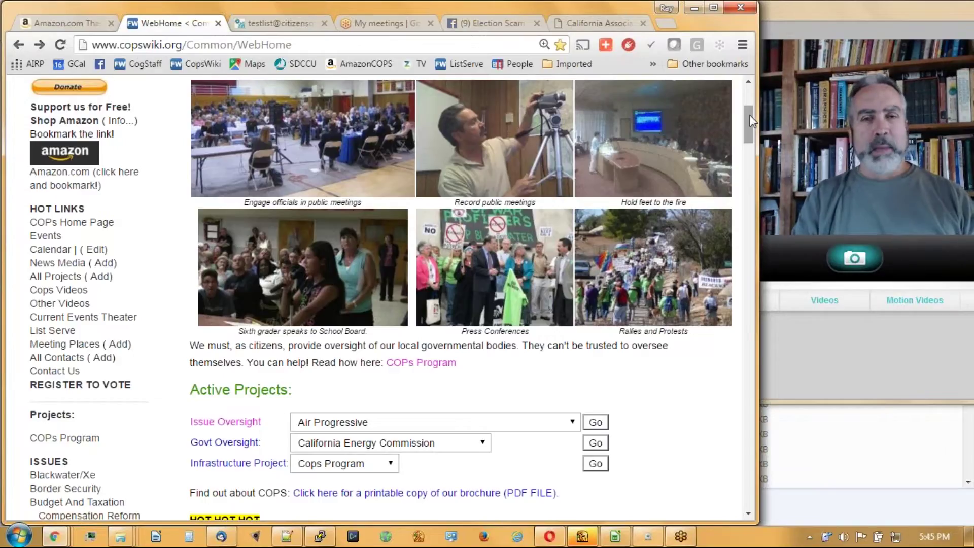
mouse_move(751, 120)
mouse_down()
mouse_move(750, 130)
mouse_move(755, 112)
mouse_up()
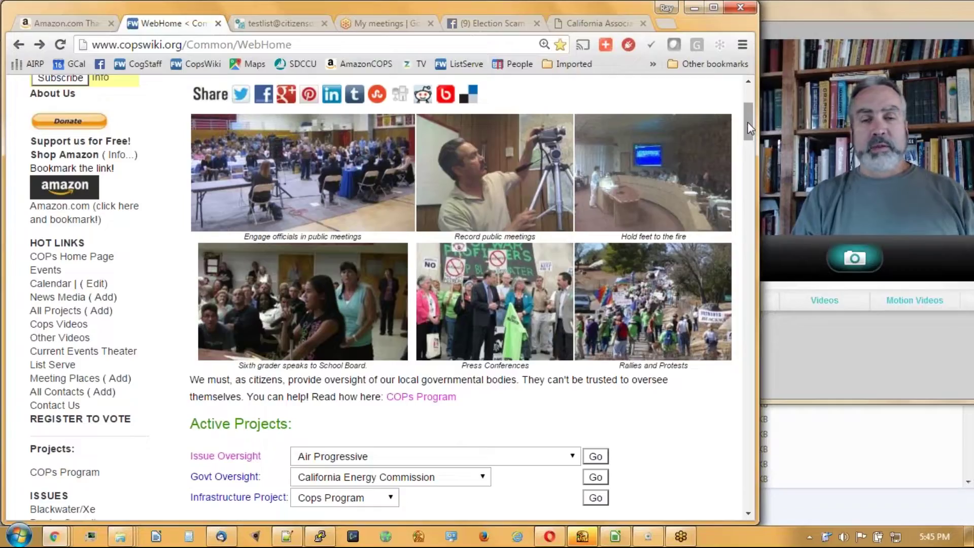
drag(749, 125, 748, 132)
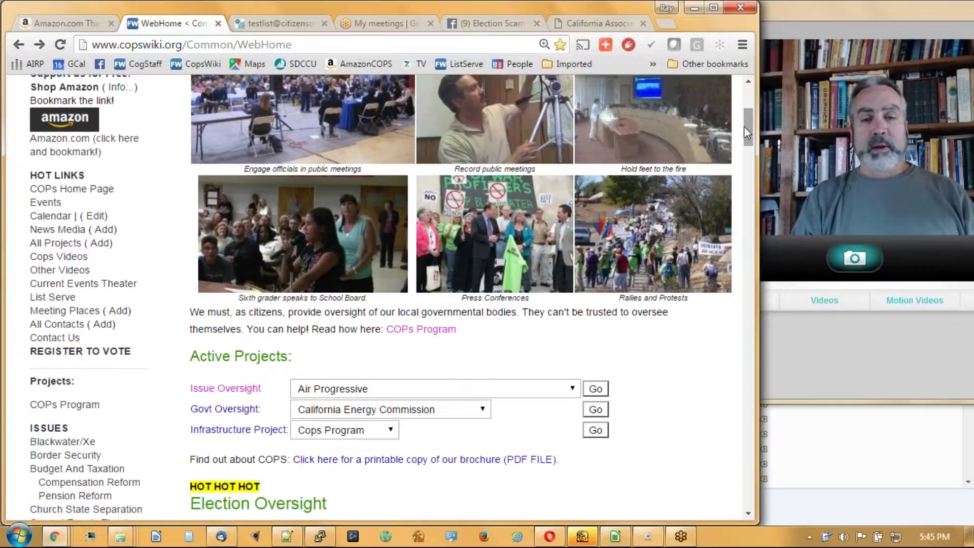
click(43, 233)
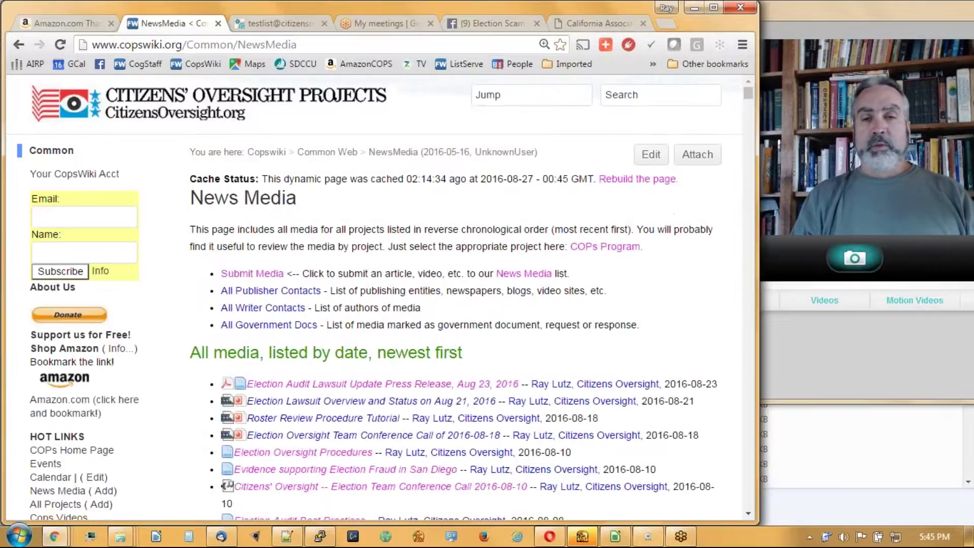
Rebuild the cached News Media page and reload it through its breadcrumb link
mouse_move(750, 95)
mouse_down()
mouse_move(759, 202)
mouse_move(751, 304)
mouse_move(756, 89)
mouse_up()
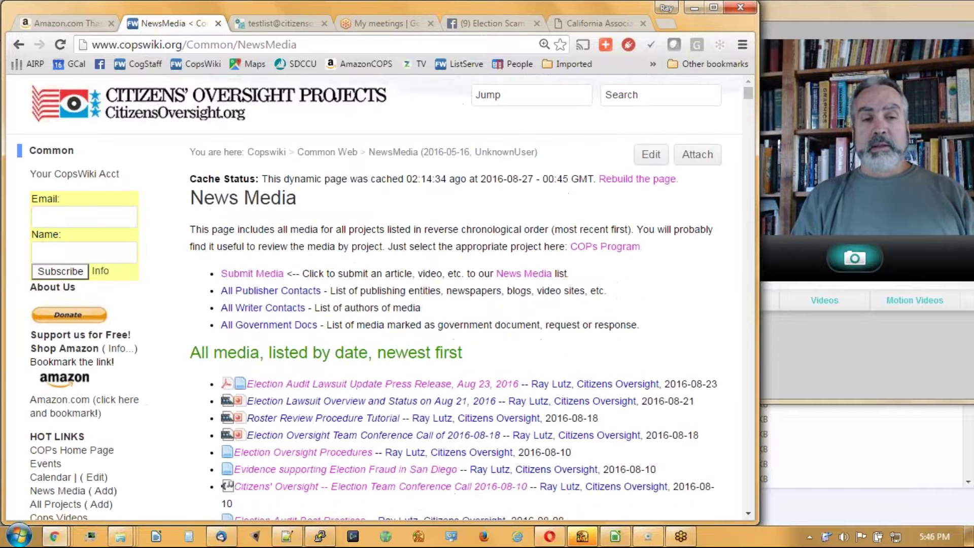
scroll(545, 167, down, 1)
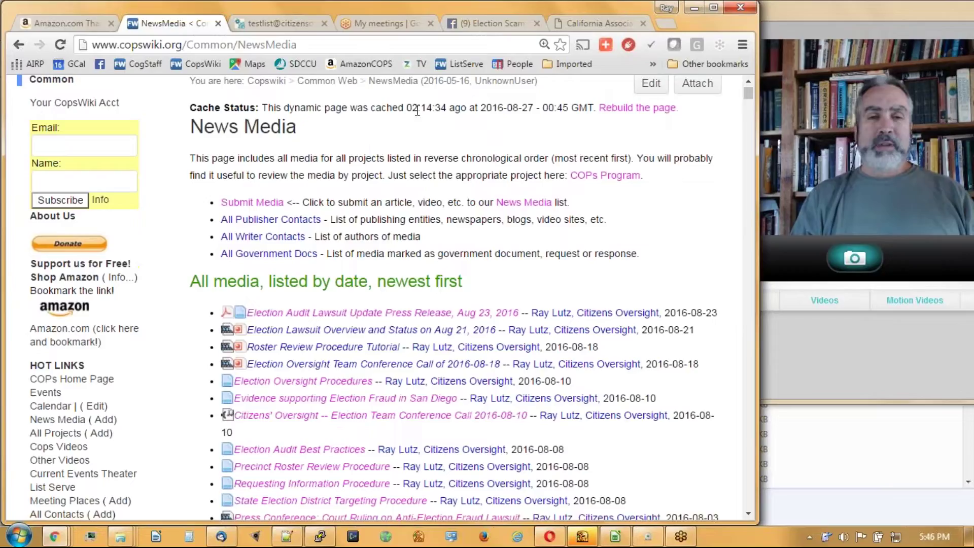
click(634, 108)
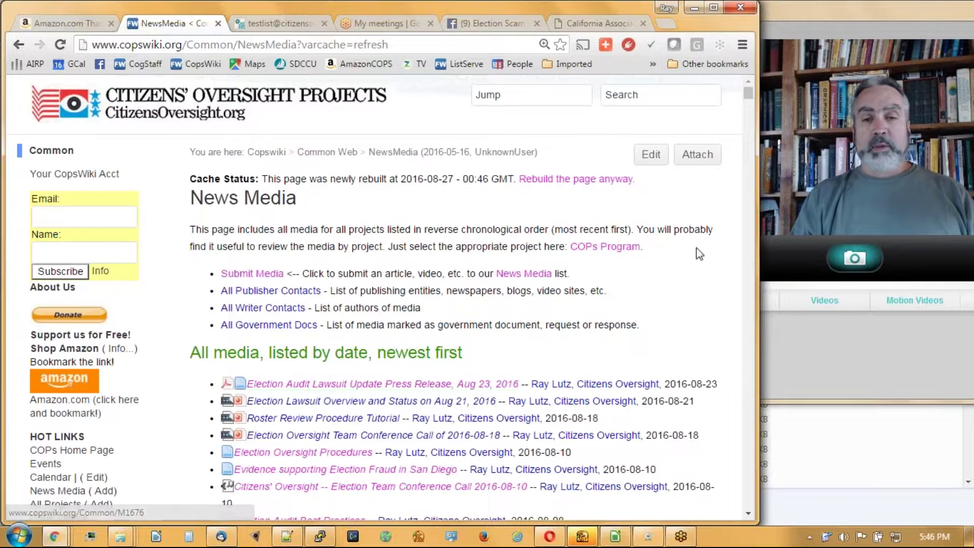
drag(747, 91, 740, 349)
drag(733, 394, 727, 79)
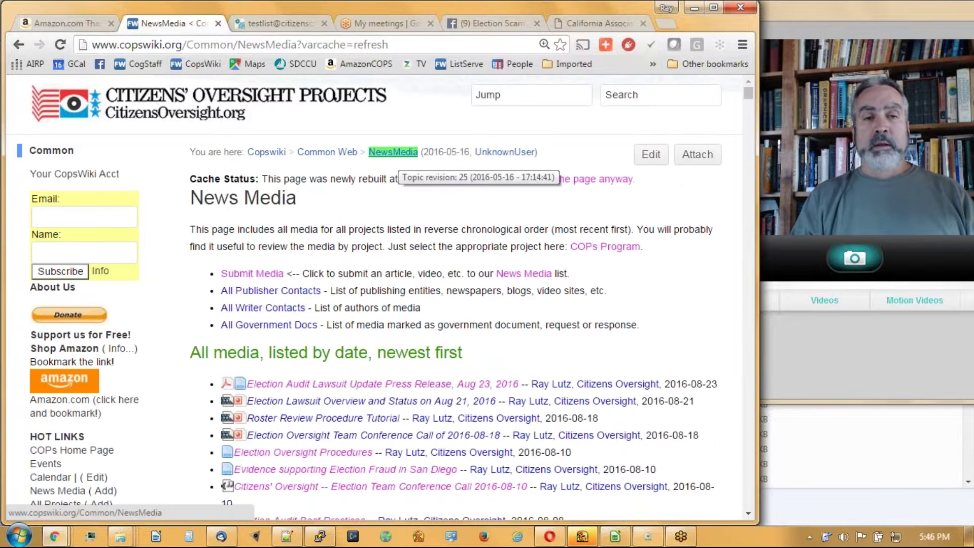
click(397, 153)
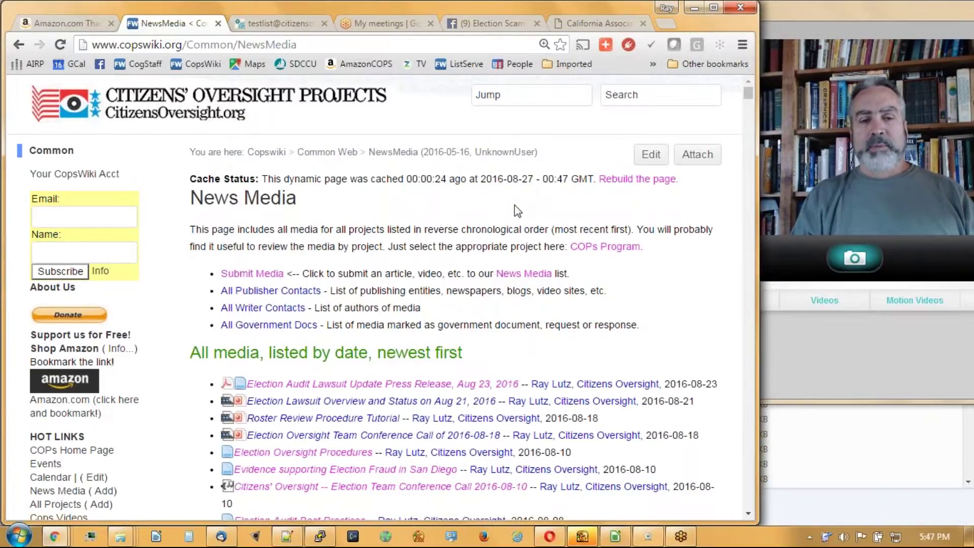
Open the "Election Audit Lawsuit Update Press Release, Aug 23, 2016" entry and reload it through its own page link
scroll(514, 205, down, 3)
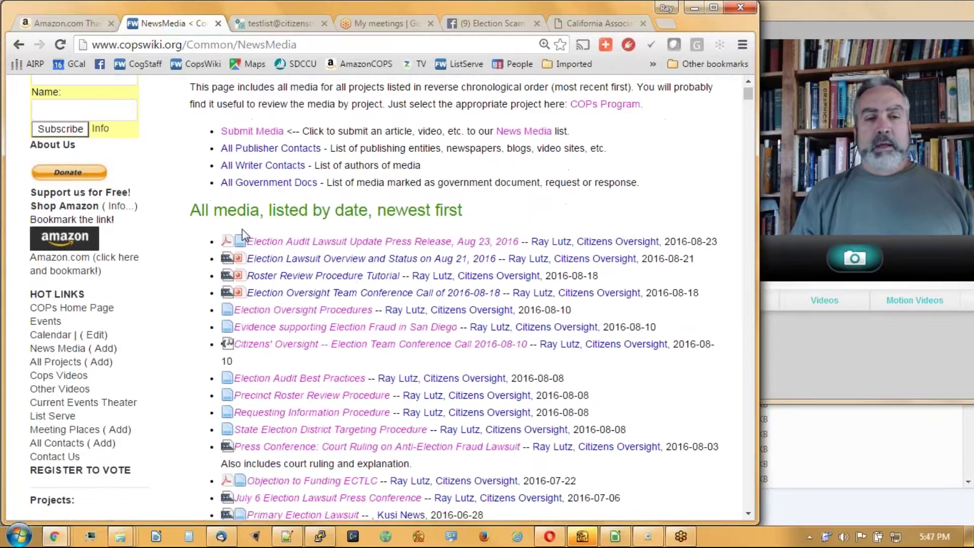
click(334, 248)
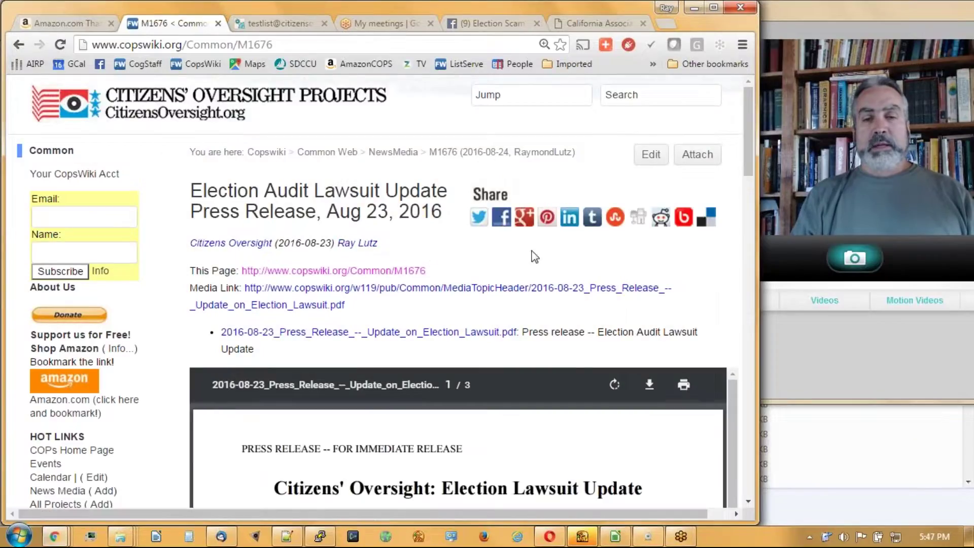
drag(752, 127, 752, 147)
scroll(751, 142, up, 1)
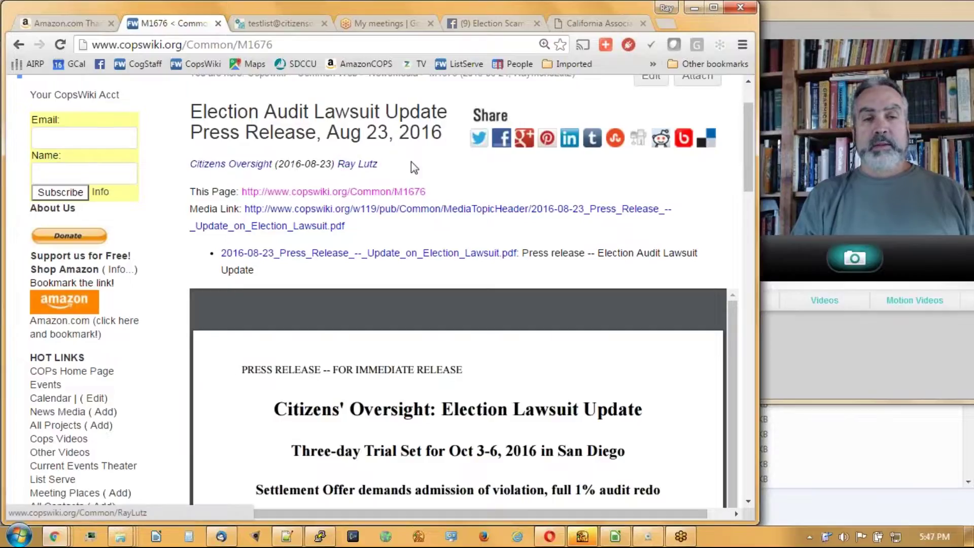
scroll(413, 166, down, 1)
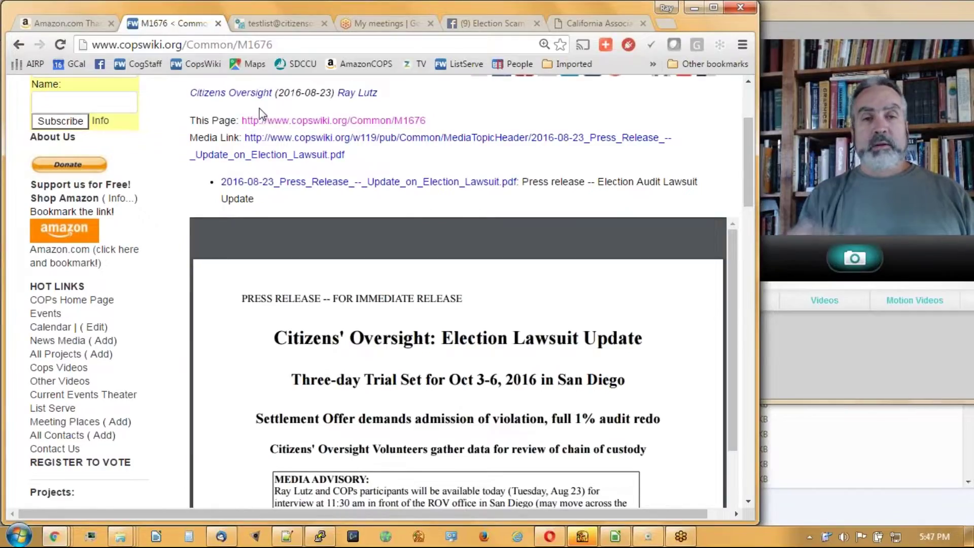
click(333, 120)
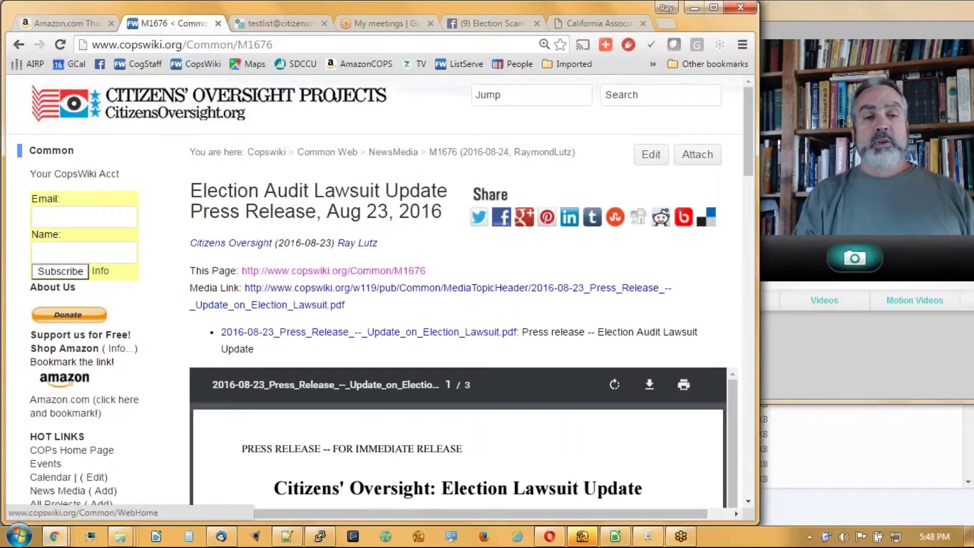
View the press release PDF separately through the fallback link below the embedded document, and close it again
scroll(274, 126, down, 3)
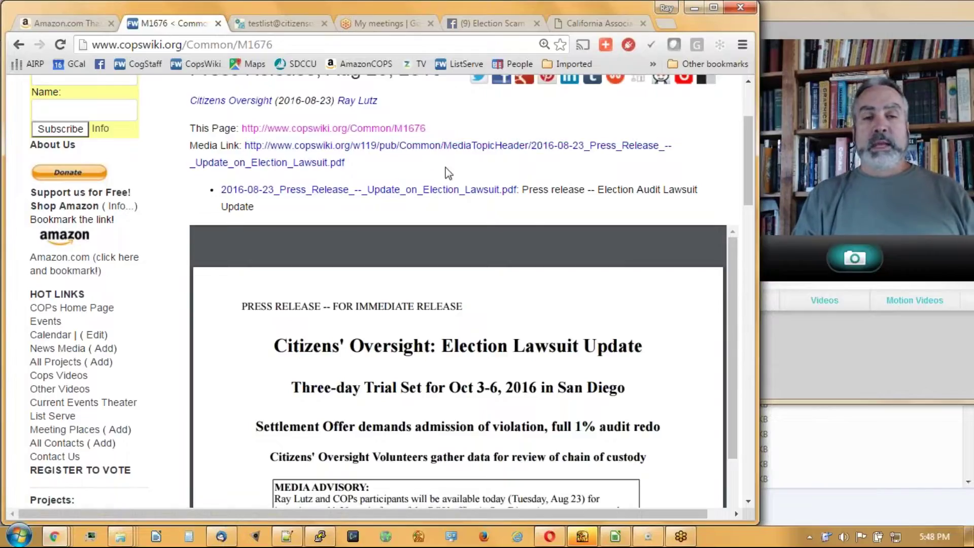
scroll(449, 172, down, 1)
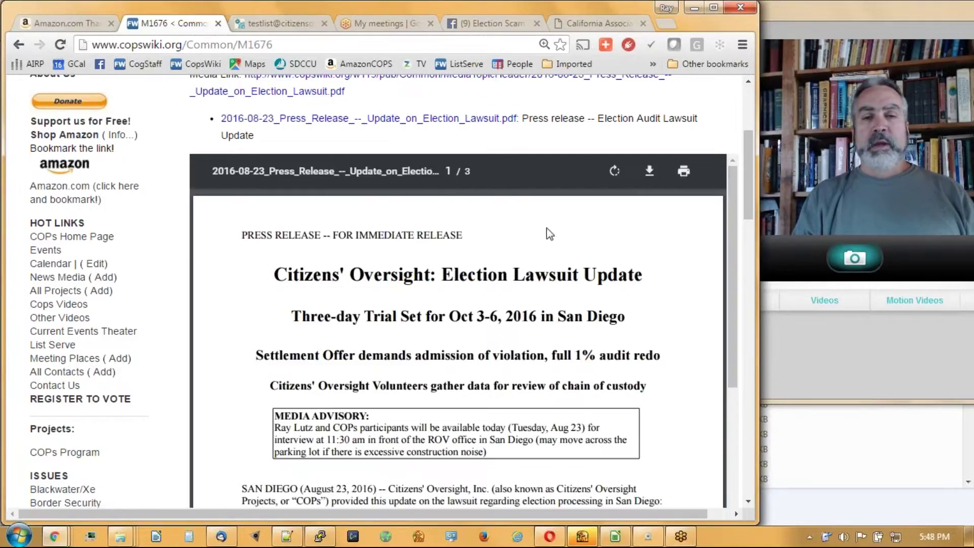
drag(749, 156, 731, 379)
drag(748, 214, 745, 340)
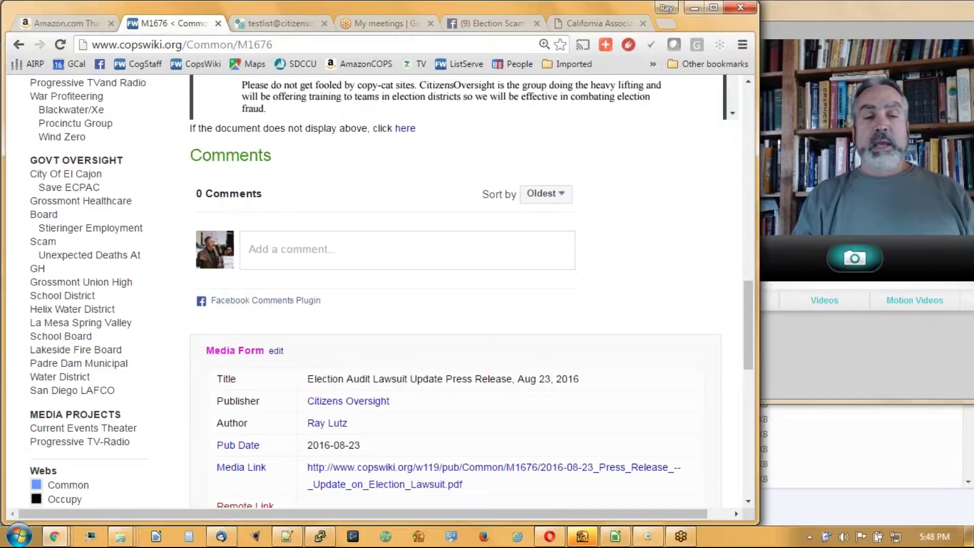
click(406, 130)
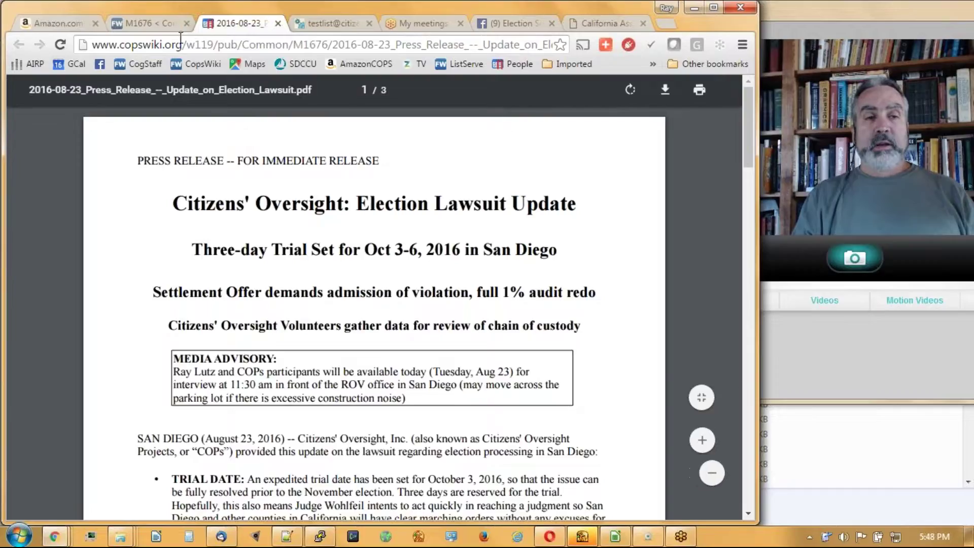
click(278, 23)
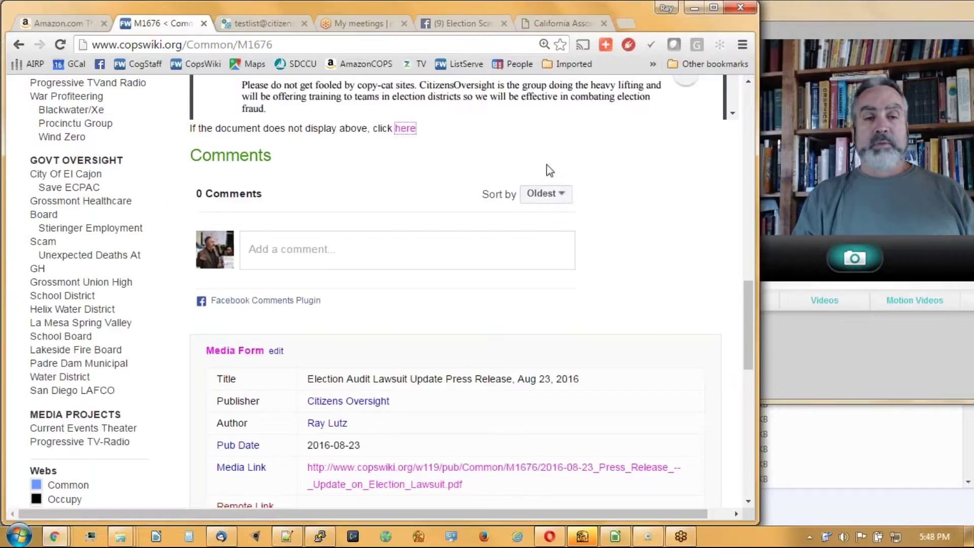
Examine the press release's Media Form, including title, keywords and media type, and compare its title with the embedded document's heading
scroll(462, 179, down, 4)
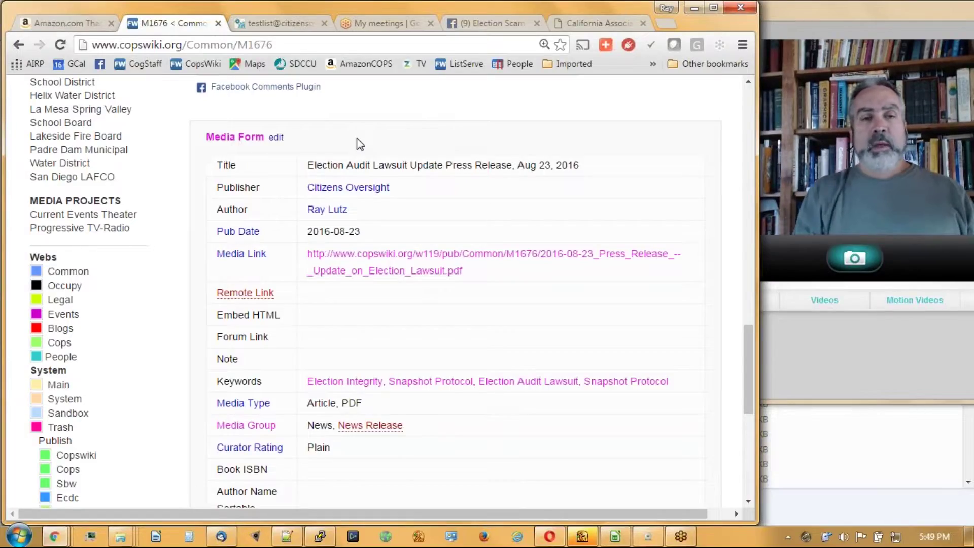
drag(306, 165, 592, 157)
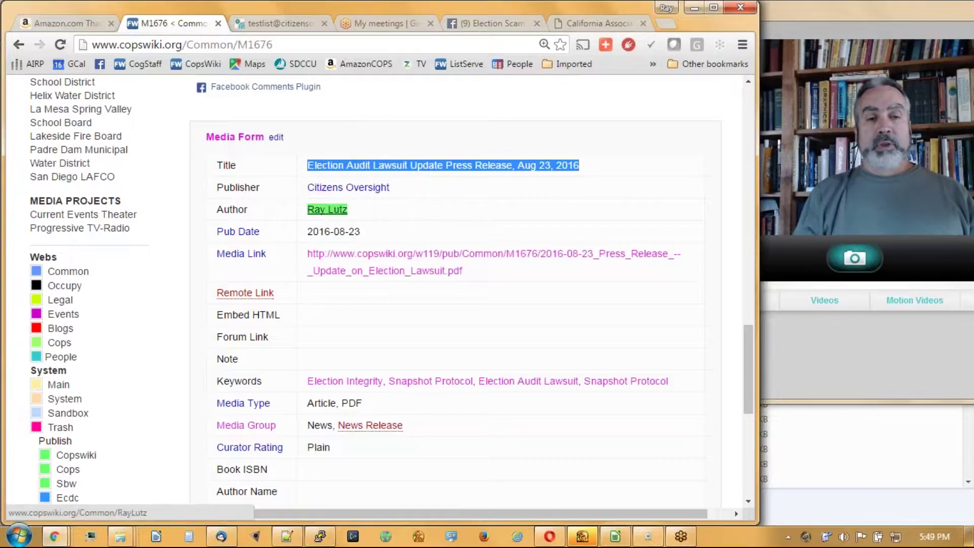
scroll(355, 264, down, 4)
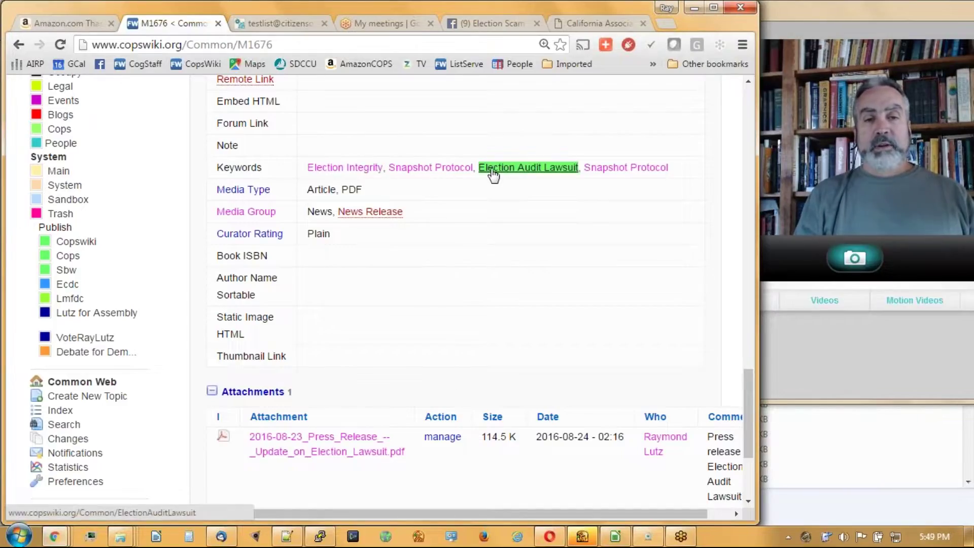
scroll(532, 194, up, 10)
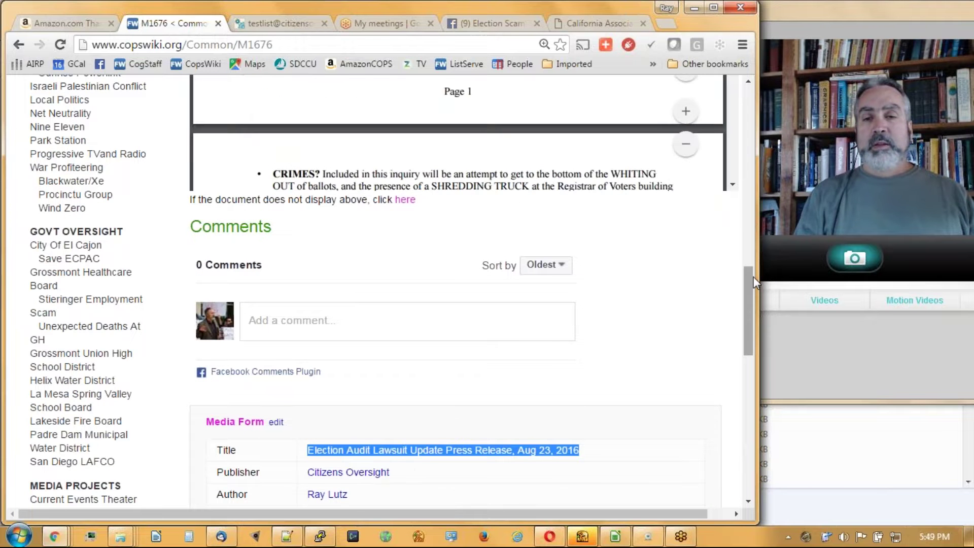
drag(753, 278, 775, 159)
scroll(406, 202, up, 3)
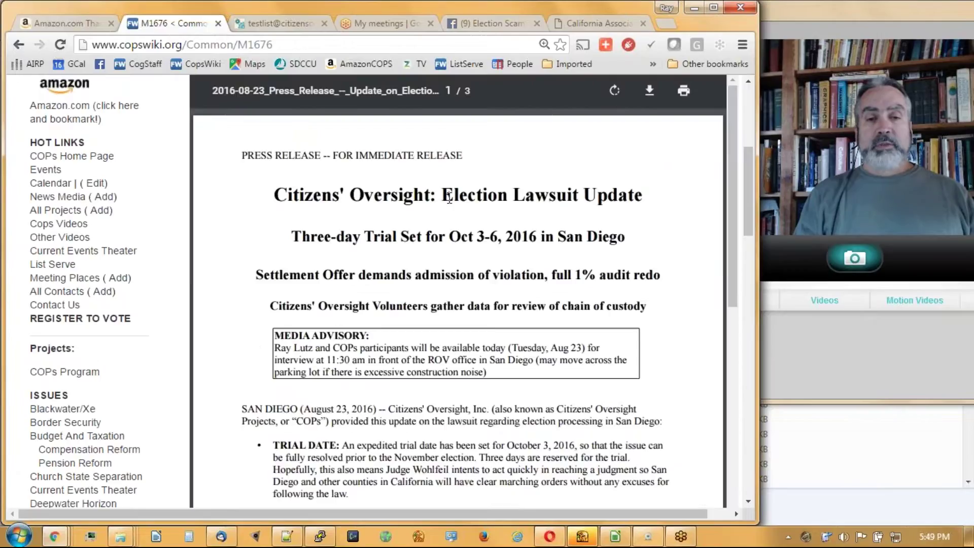
drag(455, 194, 667, 192)
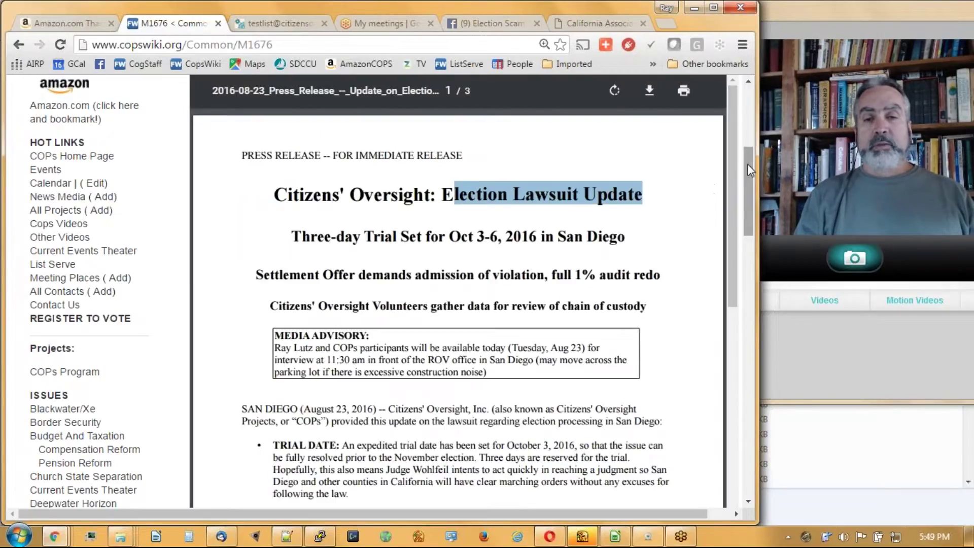
drag(747, 163, 754, 406)
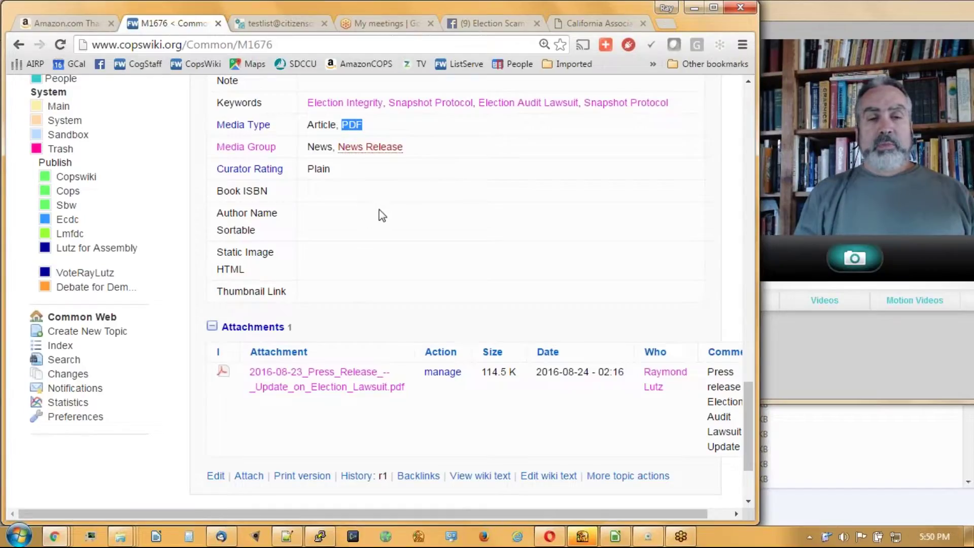
Collapse and re-expand the Attachments section of the press release page
scroll(385, 210, down, 3)
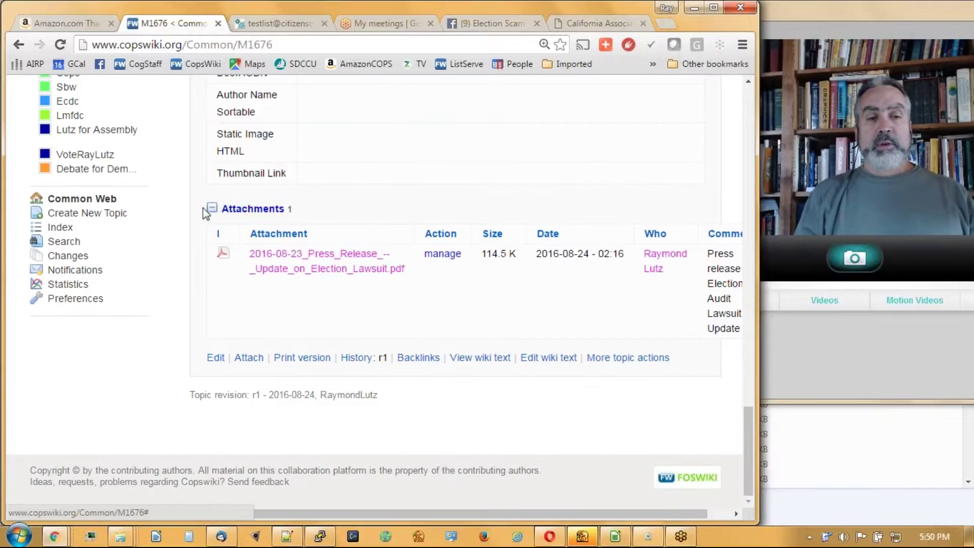
click(213, 223)
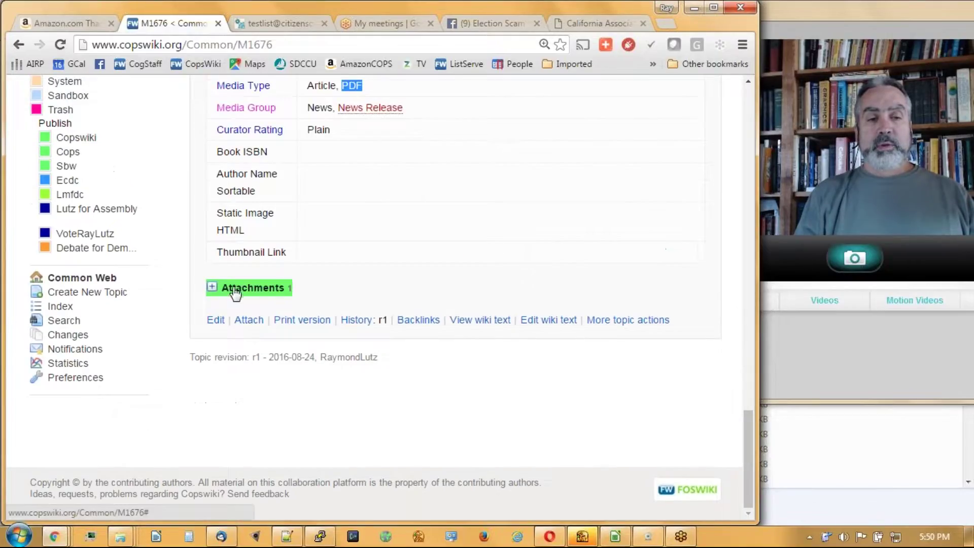
click(212, 287)
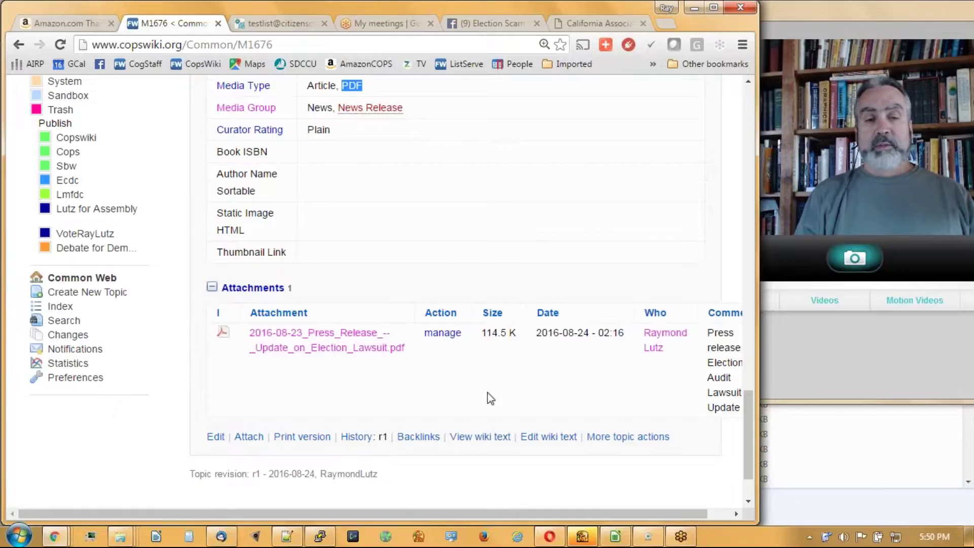
mouse_move(749, 418)
mouse_down()
mouse_move(749, 434)
mouse_move(744, 358)
mouse_move(744, 426)
mouse_up()
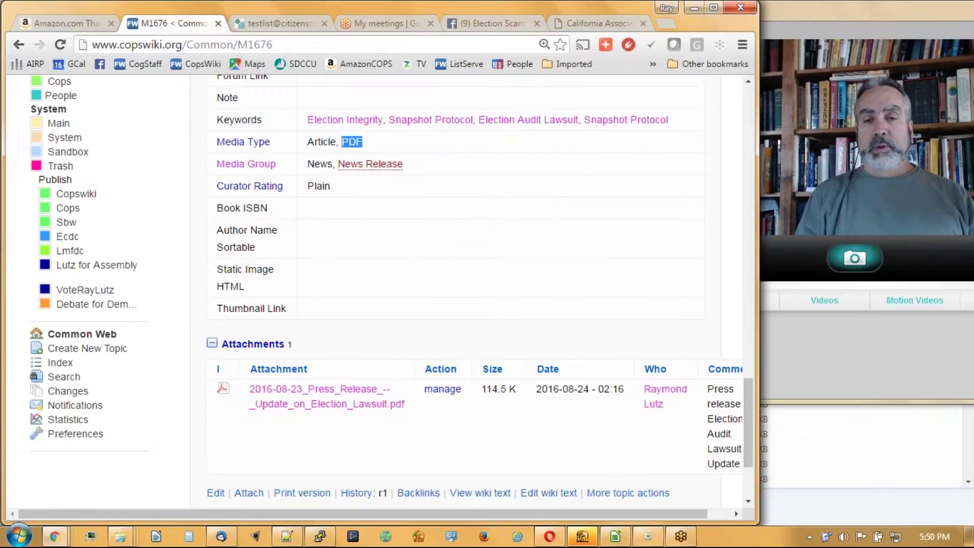
drag(751, 395, 760, 99)
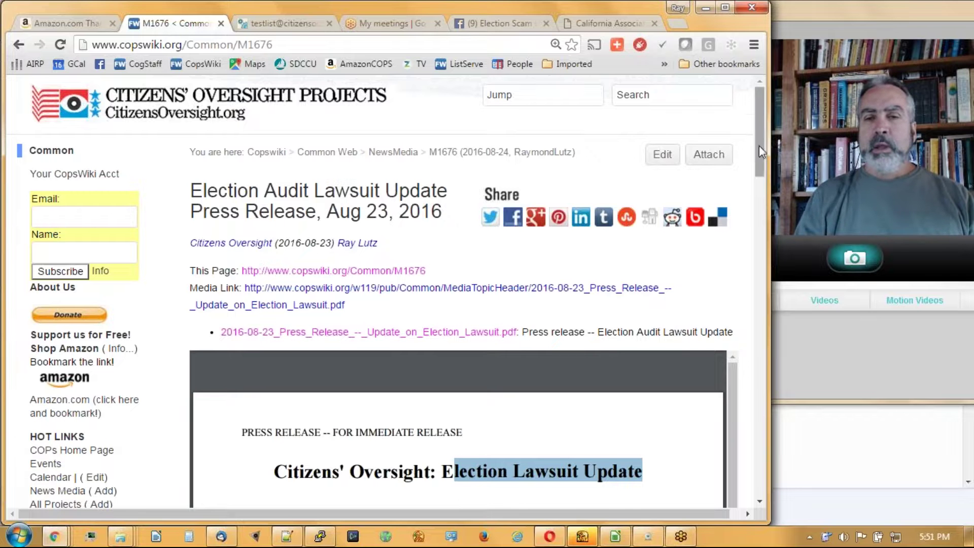
scroll(763, 142, down, 1)
drag(763, 144, 762, 199)
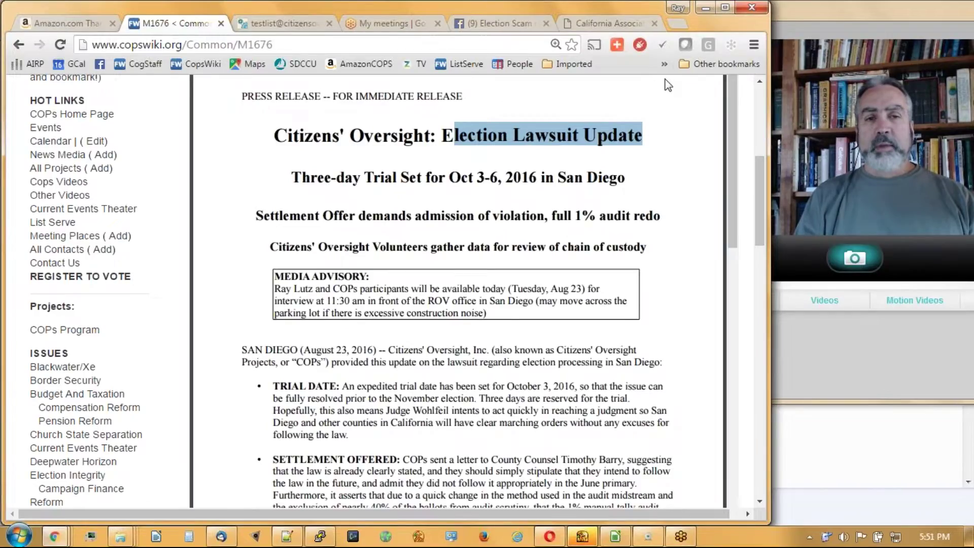
click(550, 459)
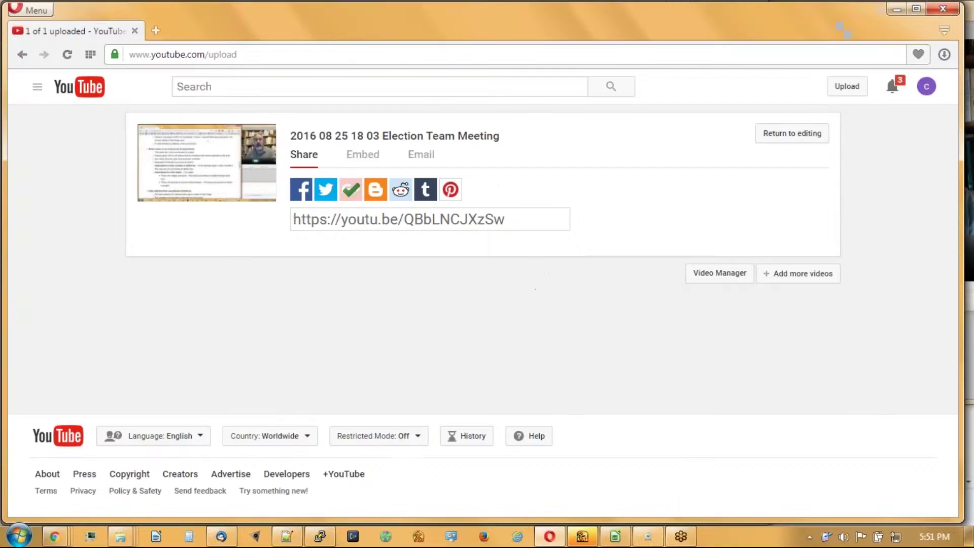
drag(961, 127, 749, 143)
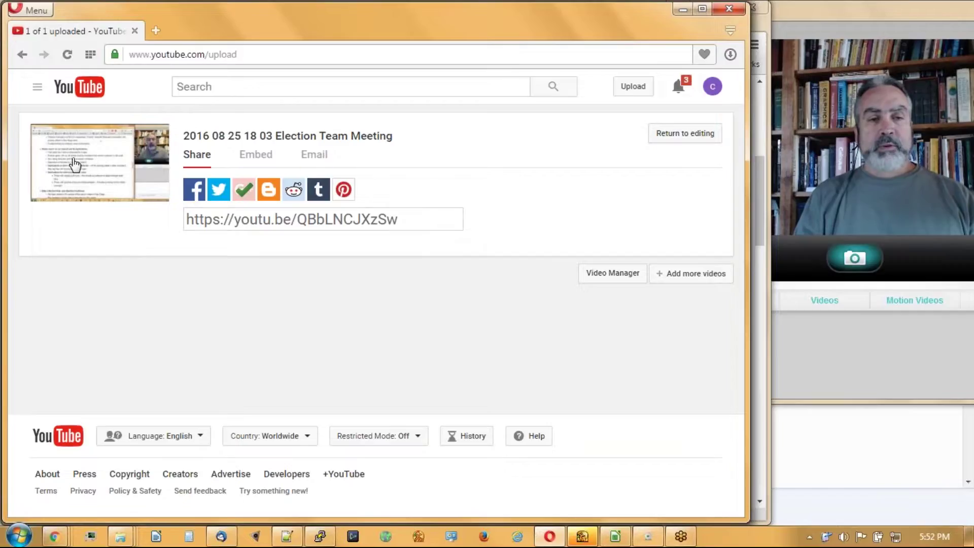
click(416, 221)
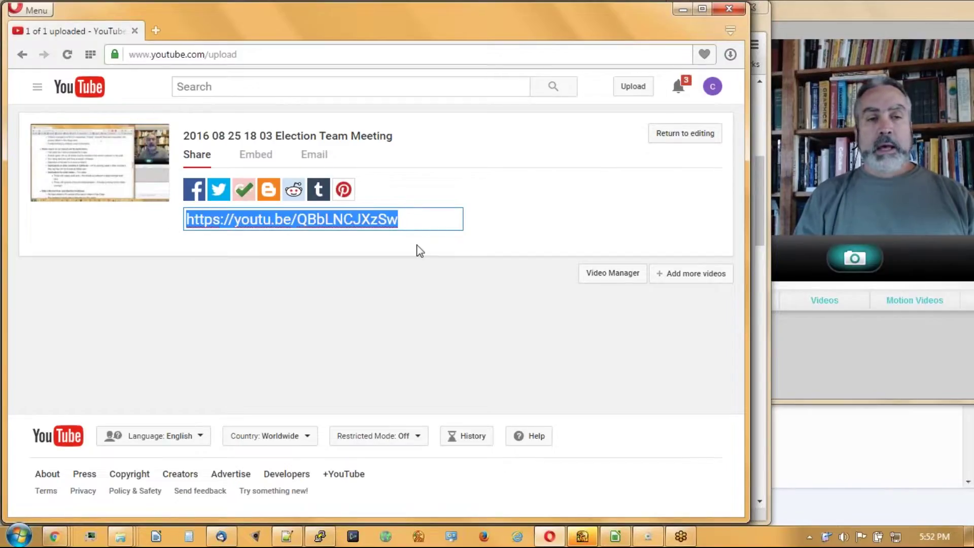
Get the uploaded Election Team Meeting video's embed code, return to the wiki in Chrome and start adding a new News Media entry
click(256, 154)
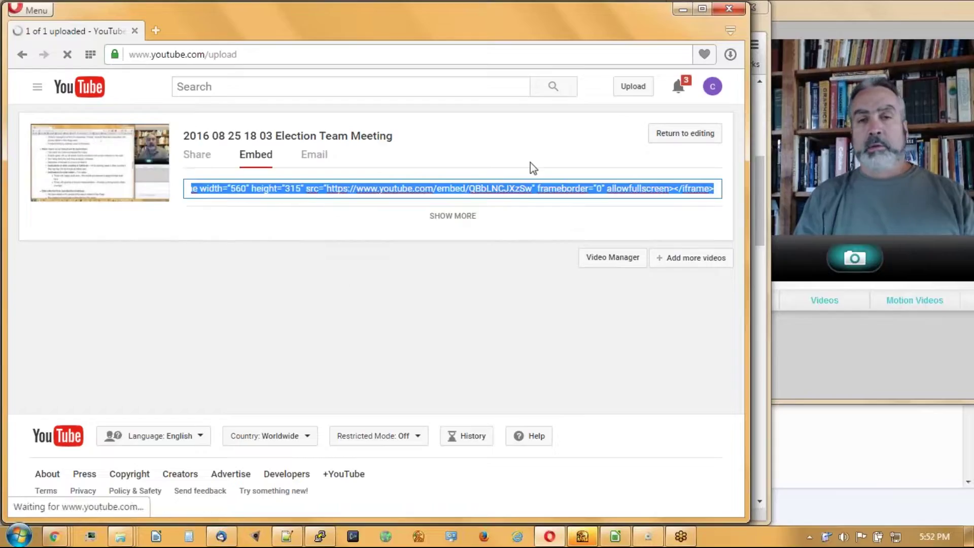
click(682, 10)
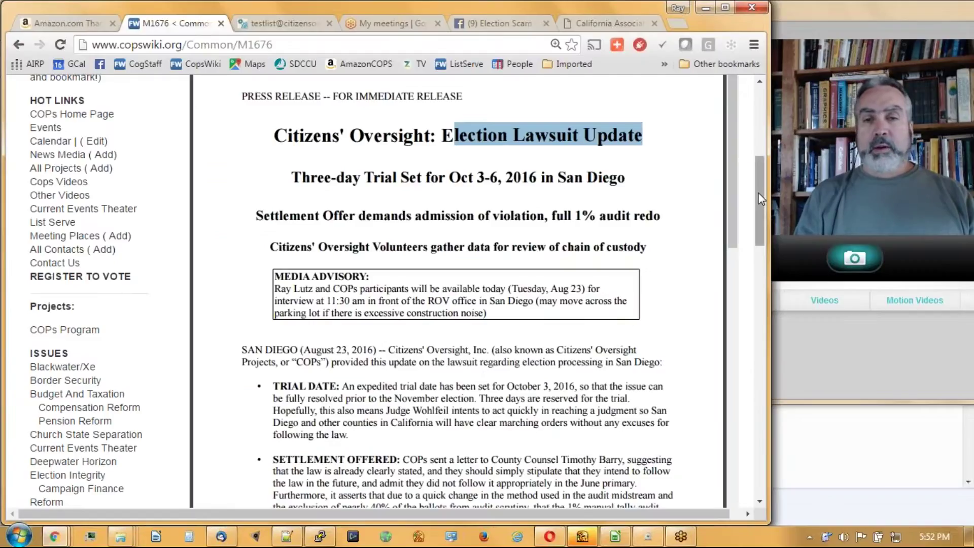
drag(761, 198, 763, 120)
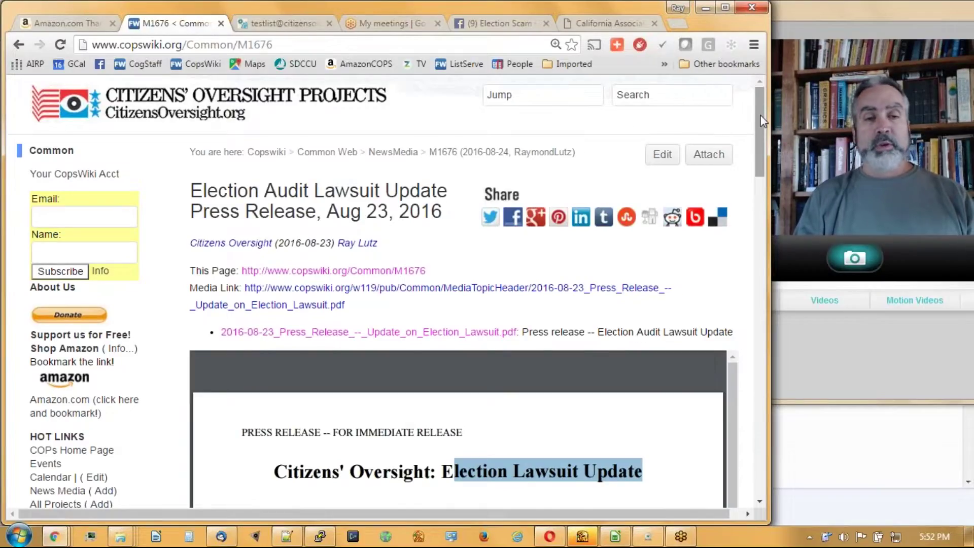
scroll(752, 125, down, 3)
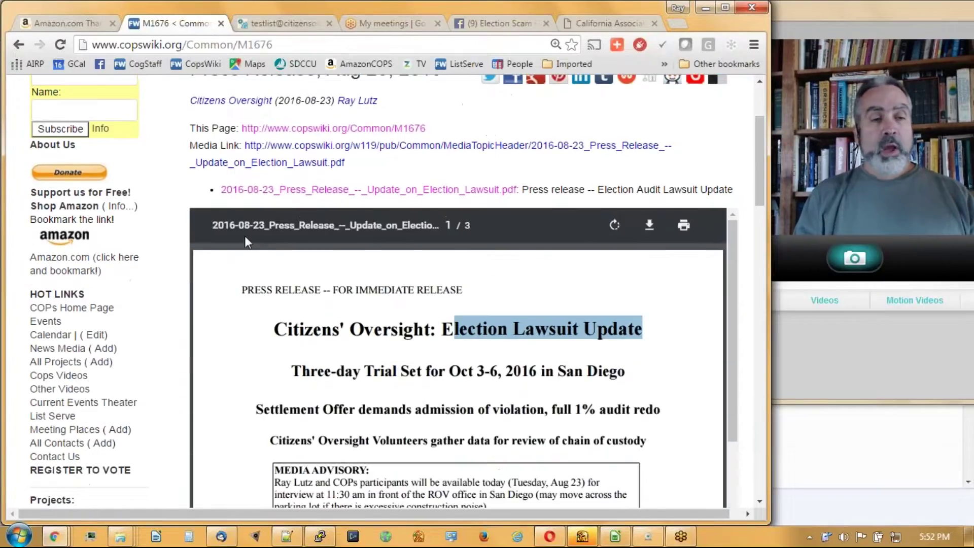
click(104, 348)
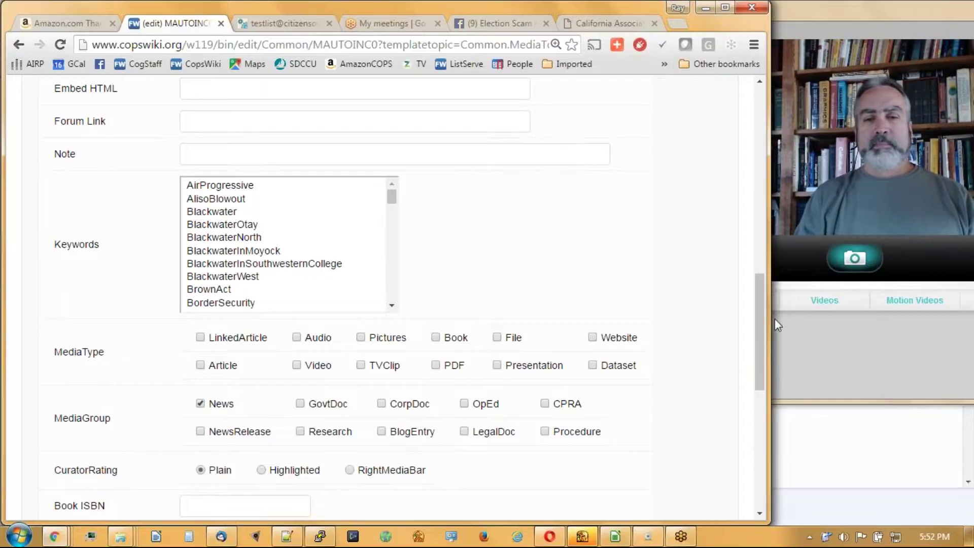
Fill the new entry's Embed HTML field with the video's copied 560 by 315 iframe code from the clipboard history
drag(759, 289, 766, 140)
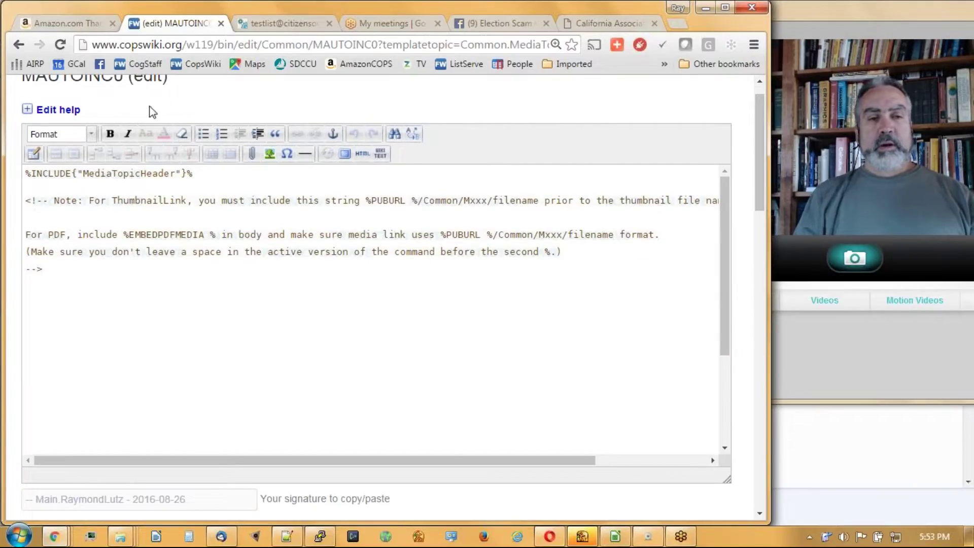
drag(759, 150, 761, 264)
click(409, 301)
click(244, 331)
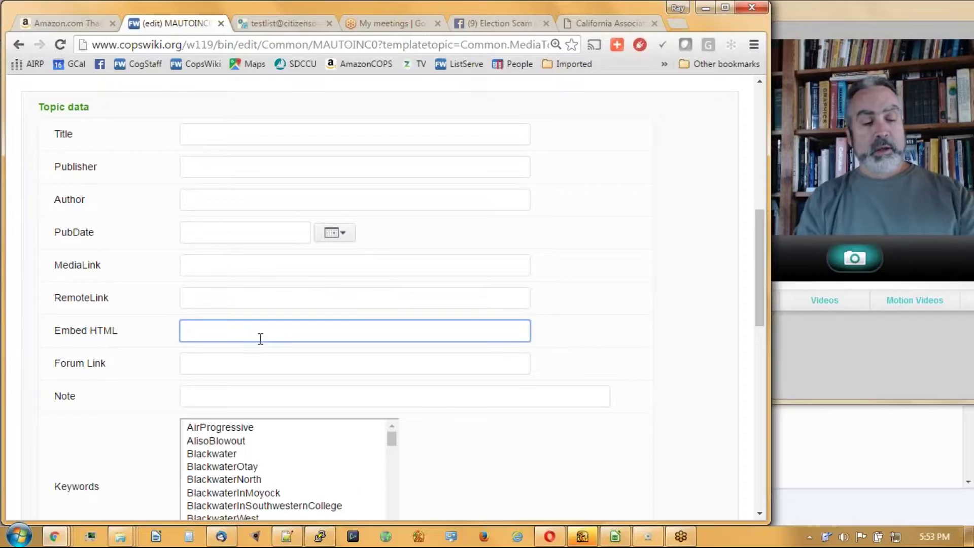
key(ctrl+grave)
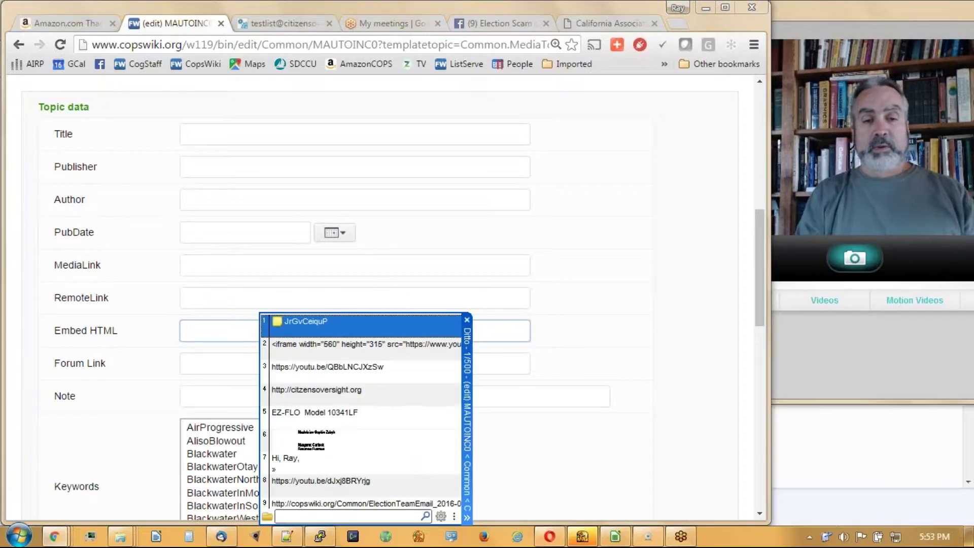
click(342, 357)
double_click(343, 356)
drag(122, 337, 37, 332)
drag(121, 330, 59, 332)
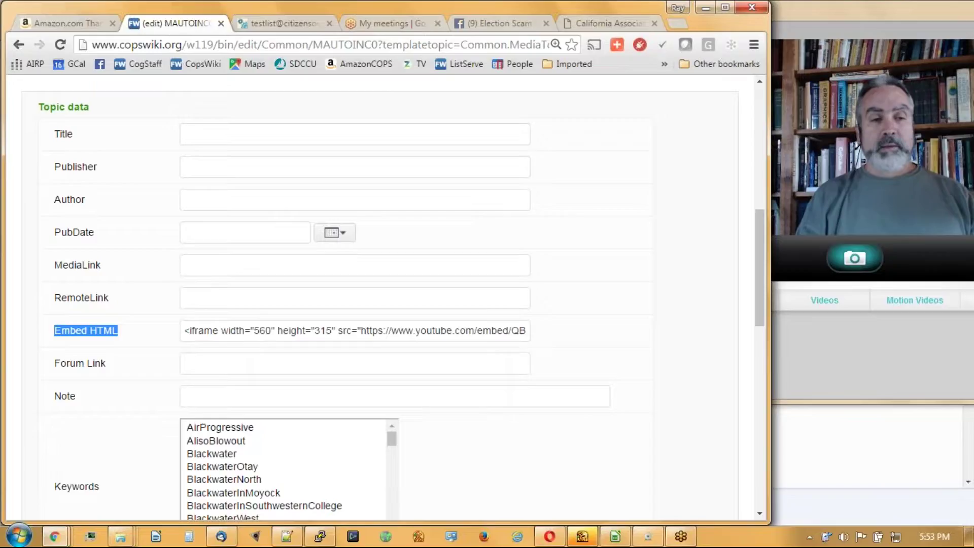
click(200, 275)
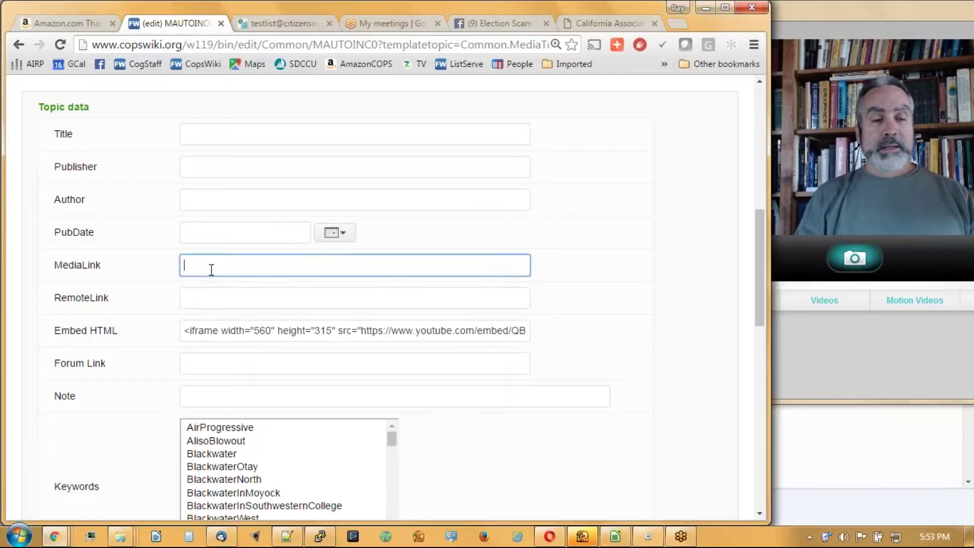
key(Tab)
click(198, 262)
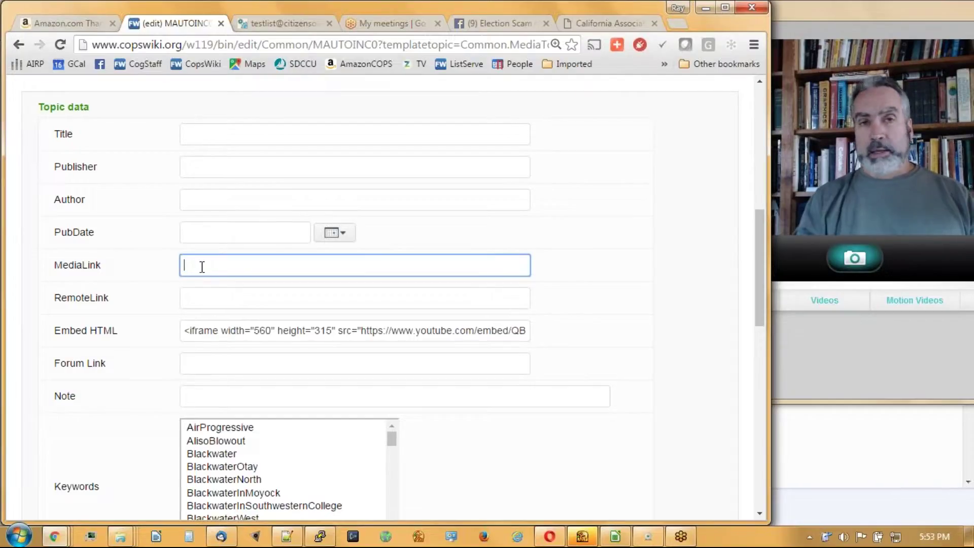
click(209, 294)
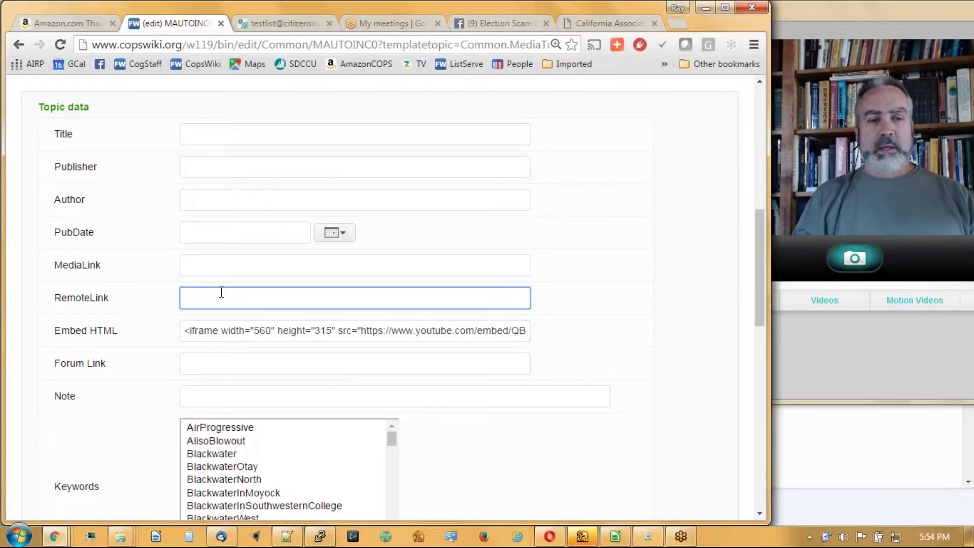
click(246, 264)
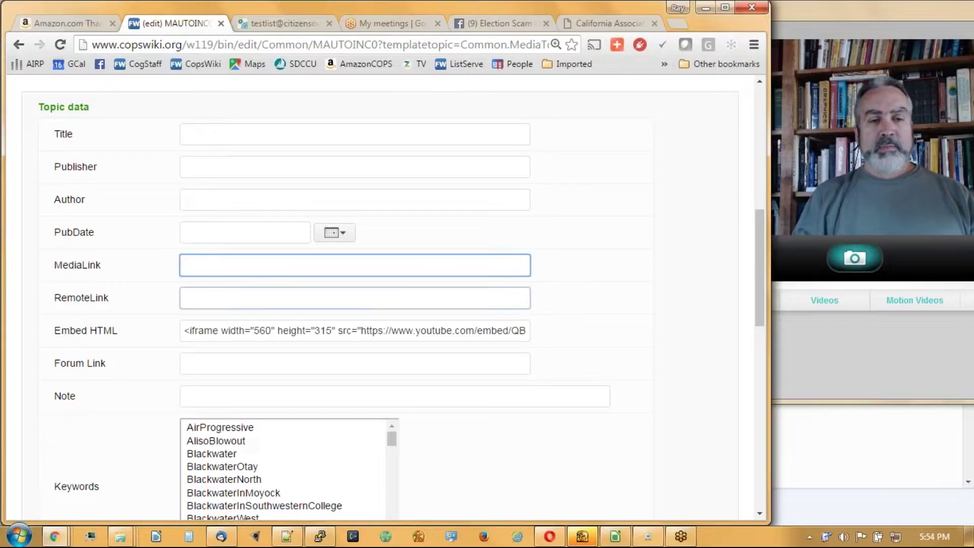
click(232, 262)
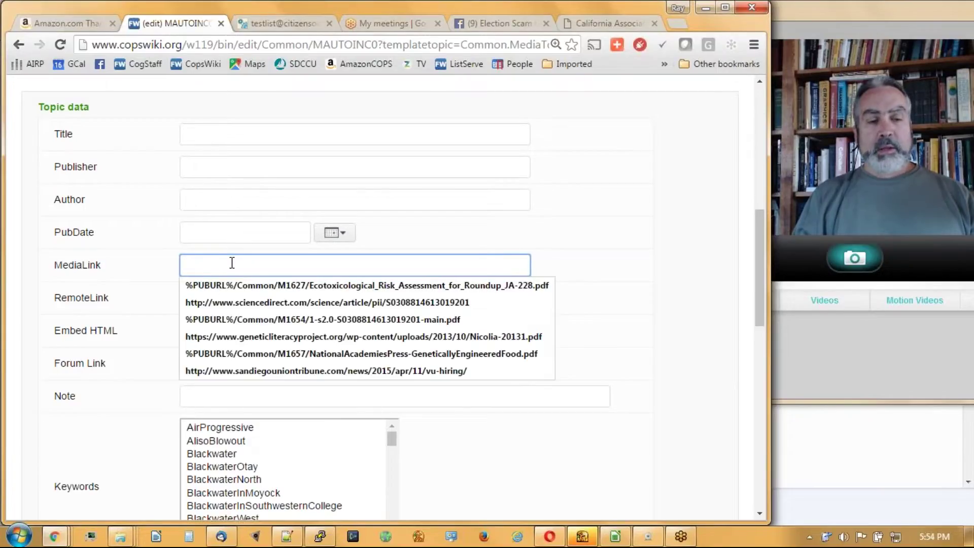
key(ctrl+grave)
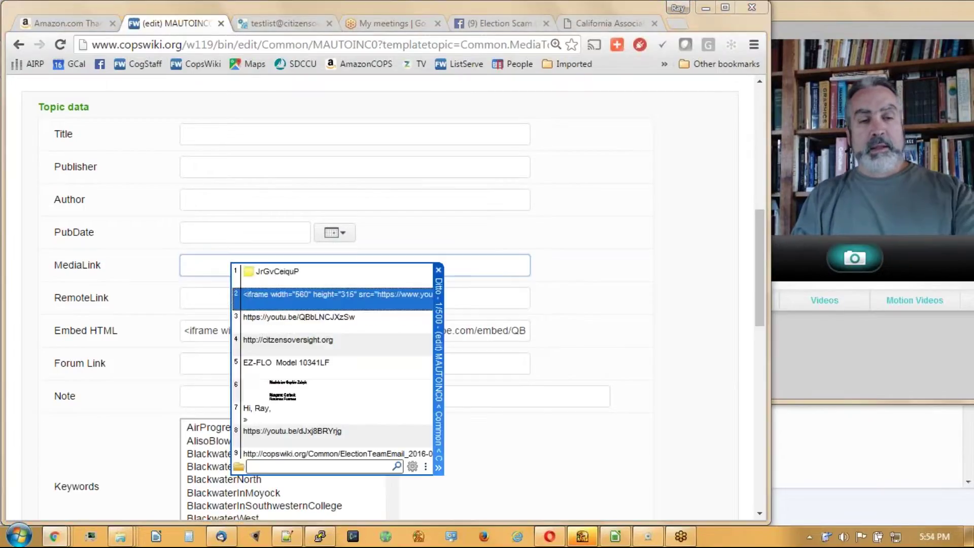
click(298, 322)
double_click(298, 320)
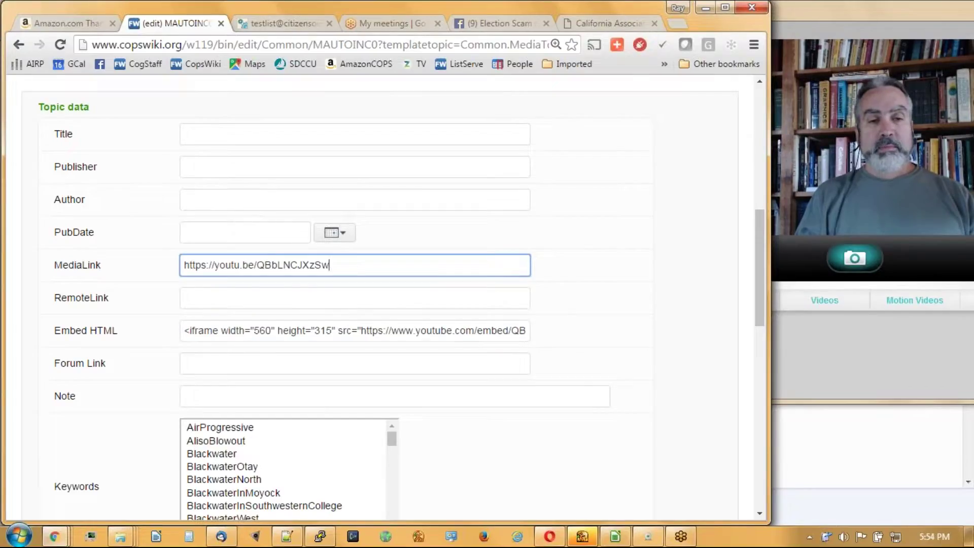
click(344, 235)
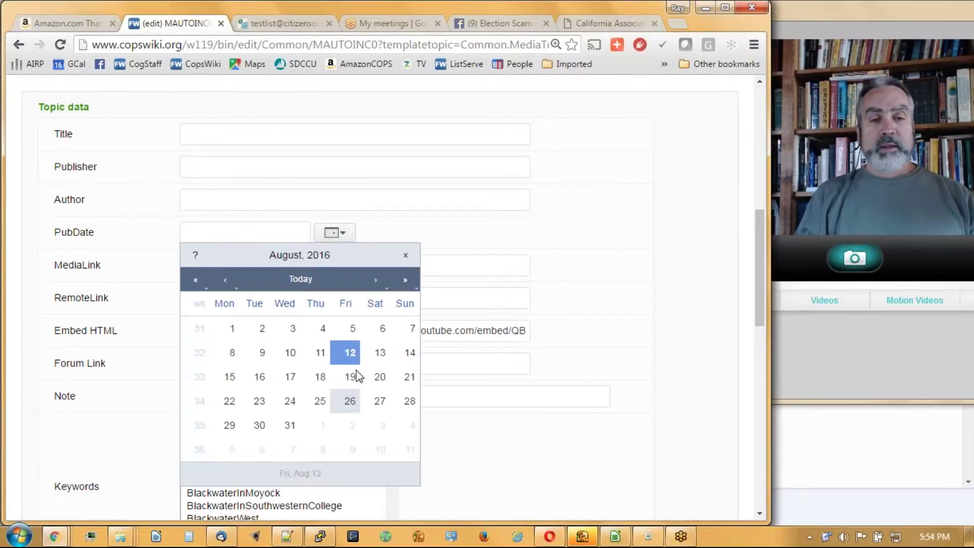
click(320, 401)
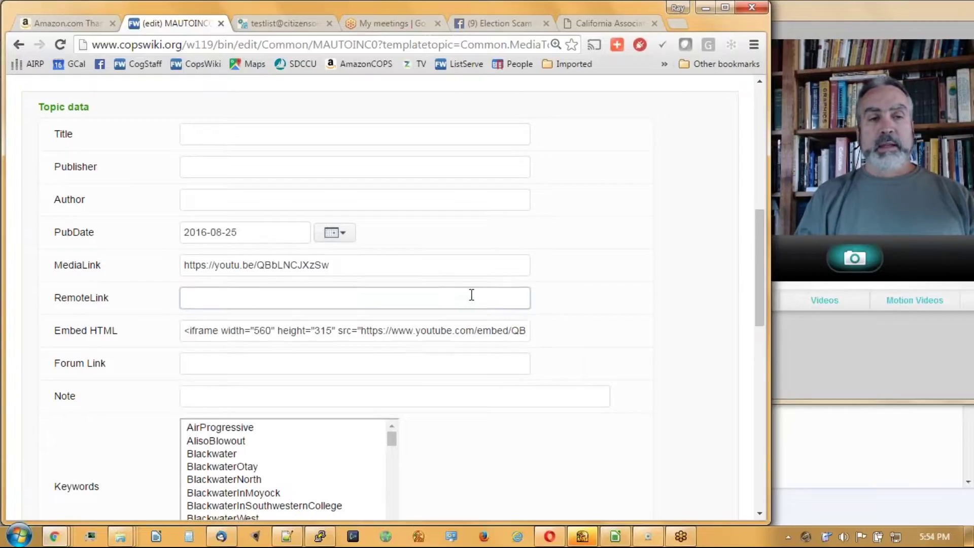
scroll(470, 296, up, 1)
scroll(470, 296, up, 6)
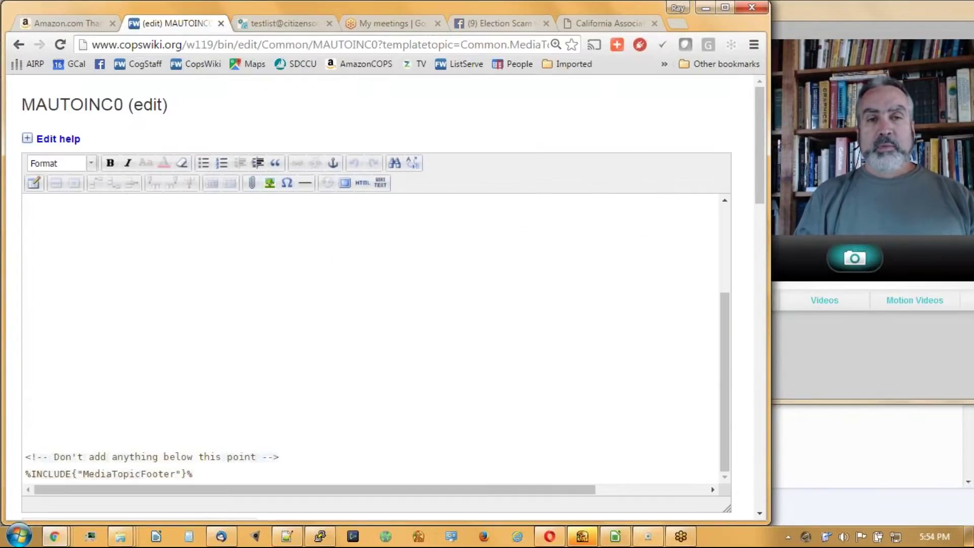
click(549, 536)
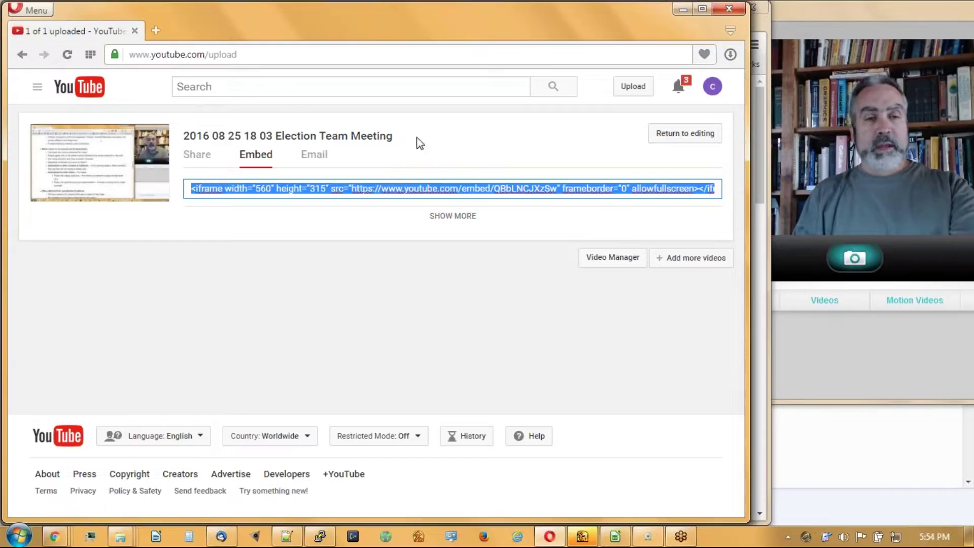
drag(423, 142, 184, 138)
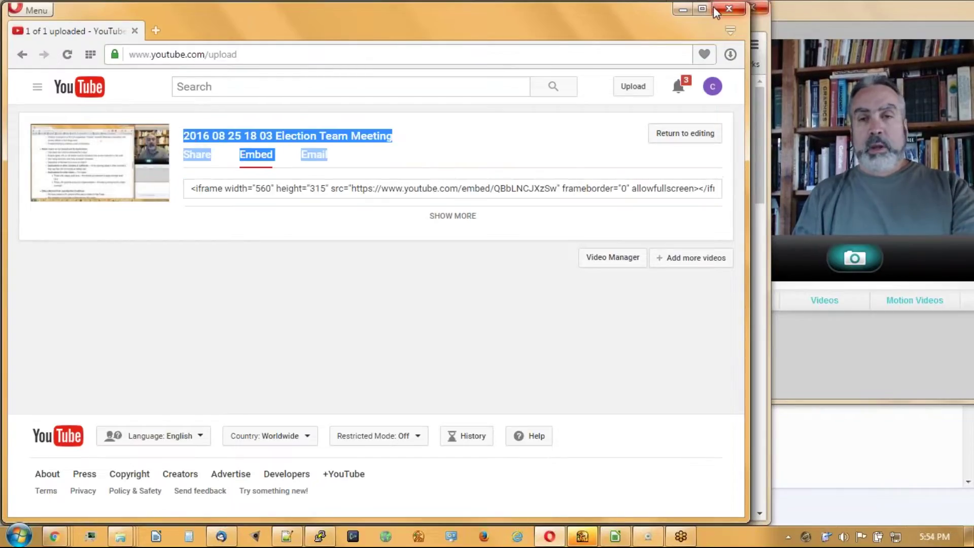
click(697, 12)
key(alt+Tab)
scroll(525, 248, down, 10)
scroll(292, 286, up, 1)
click(270, 174)
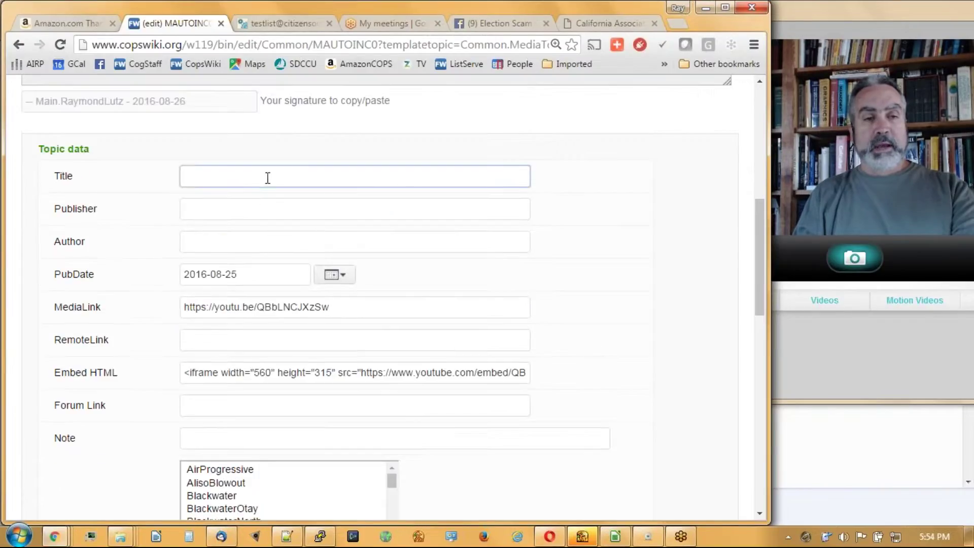
key(ctrl+v)
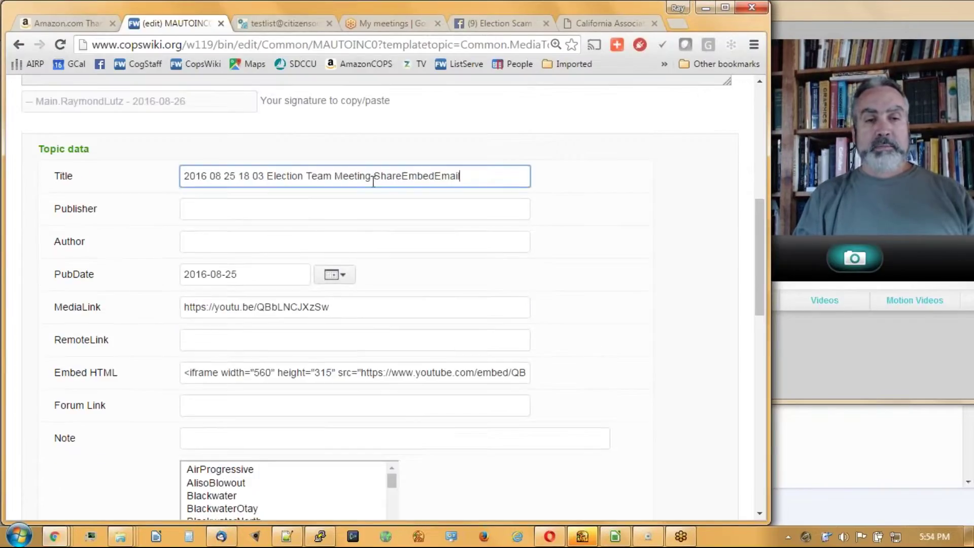
drag(372, 179, 467, 175)
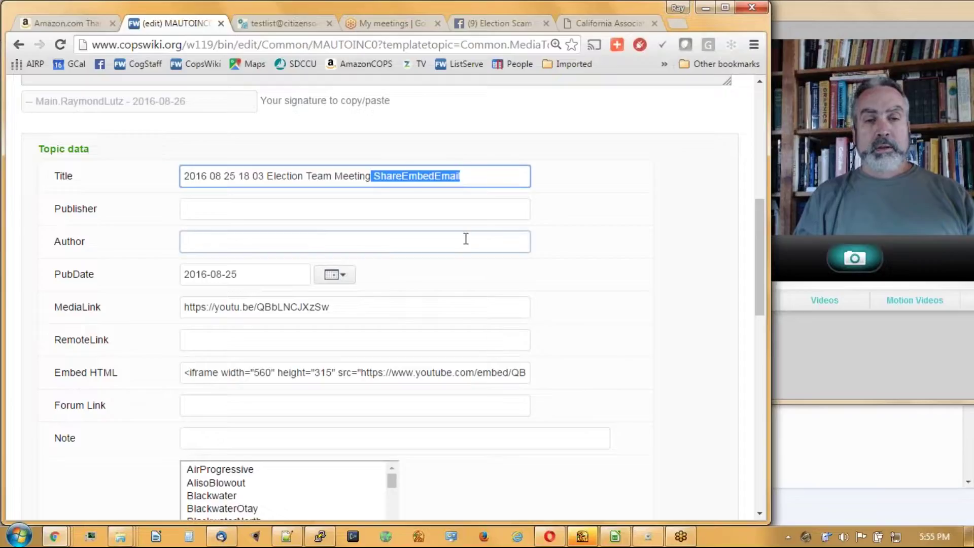
key(Delete)
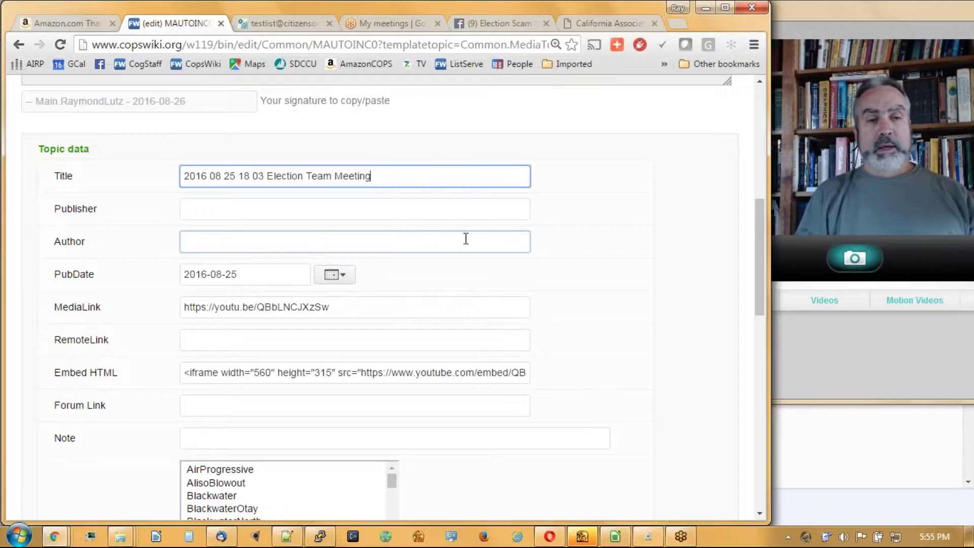
Set the Publisher to CitizensOversight and fill in the author's name from the saved suggestions
click(380, 216)
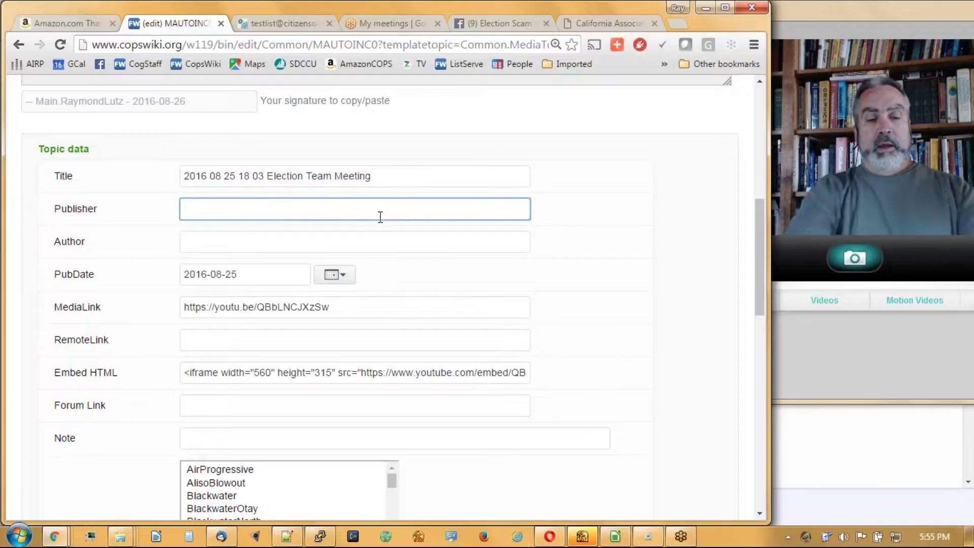
text(CitizensOversight)
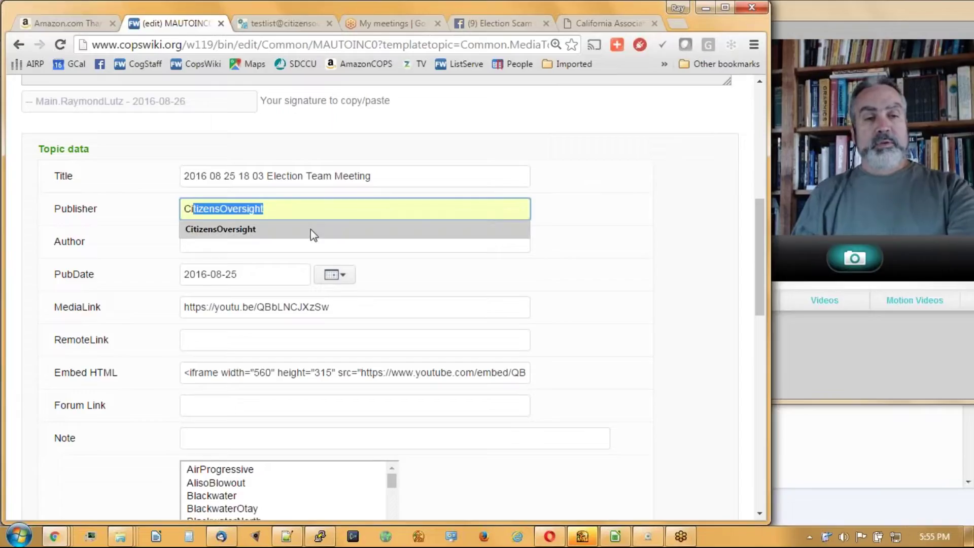
click(310, 229)
click(296, 247)
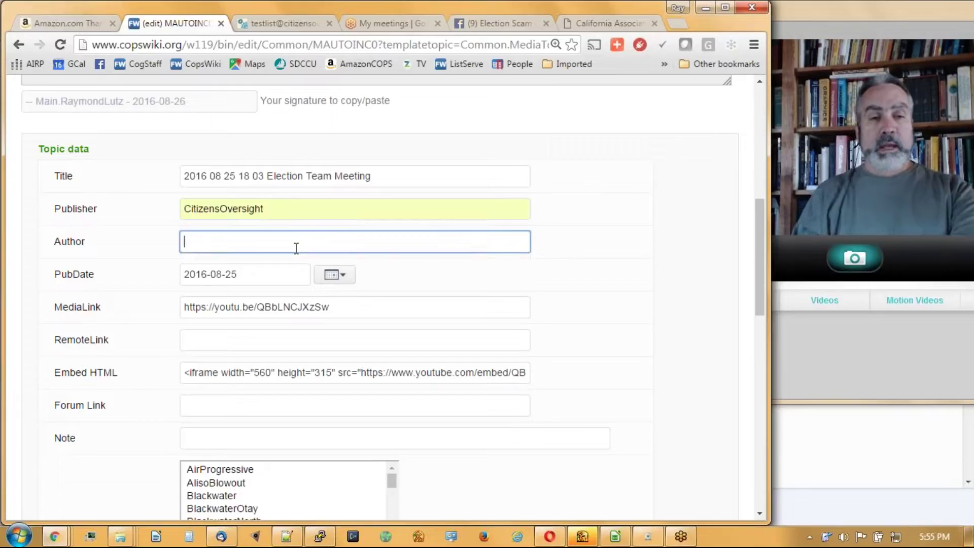
text(R)
key(Down)
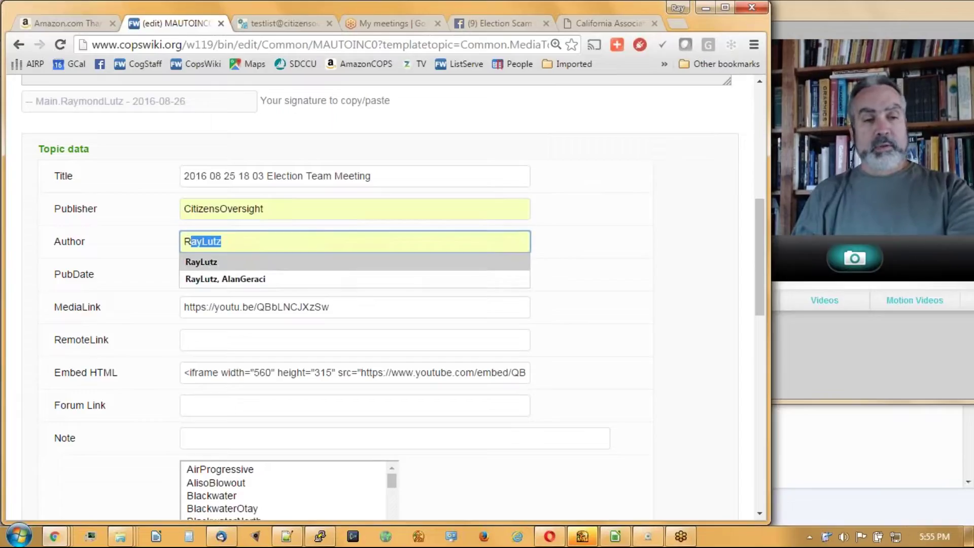
click(286, 263)
Look over the RemoteLink, Embed HTML, Forum Link and Note fields of the media form, including the saved Forum Link suggestion
scroll(604, 269, down, 3)
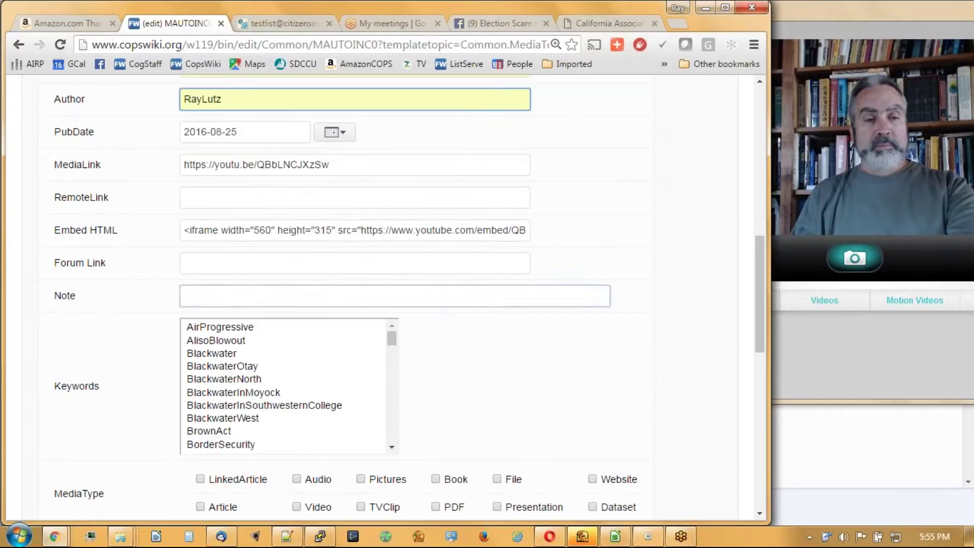
scroll(419, 328, down, 1)
click(239, 120)
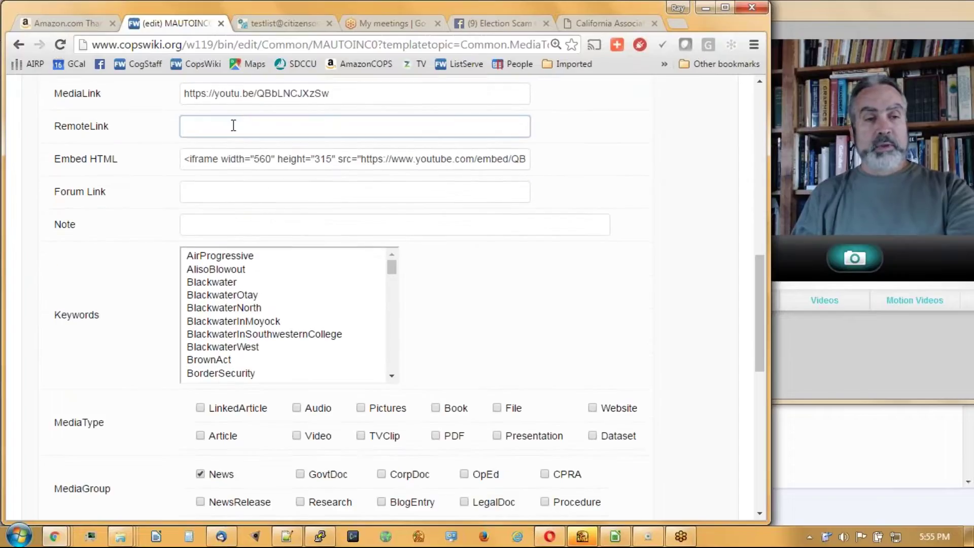
click(234, 157)
click(217, 191)
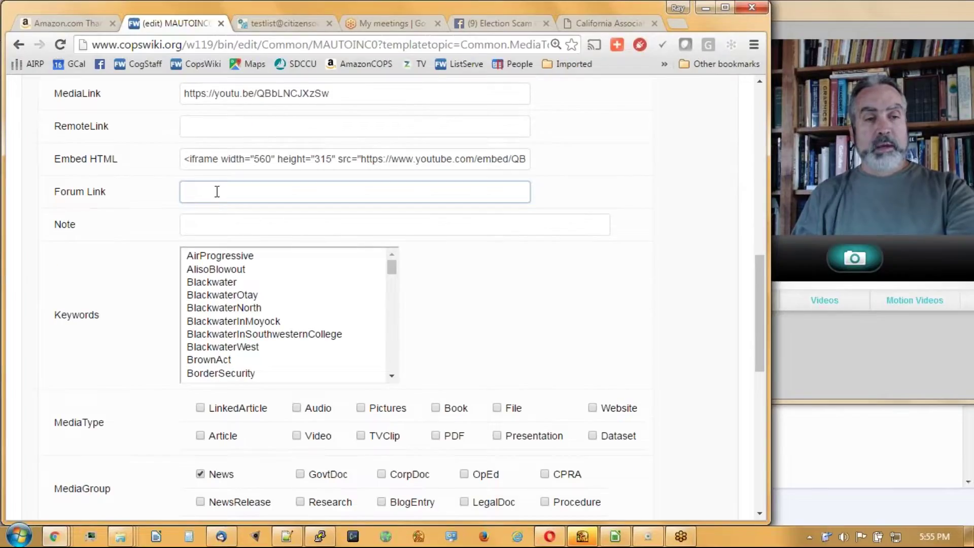
click(223, 194)
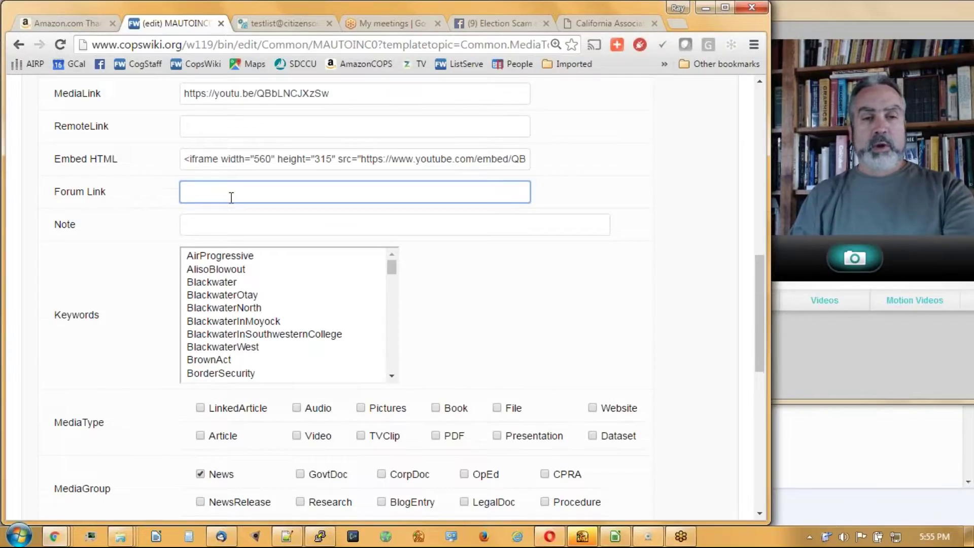
scroll(231, 198, down, 1)
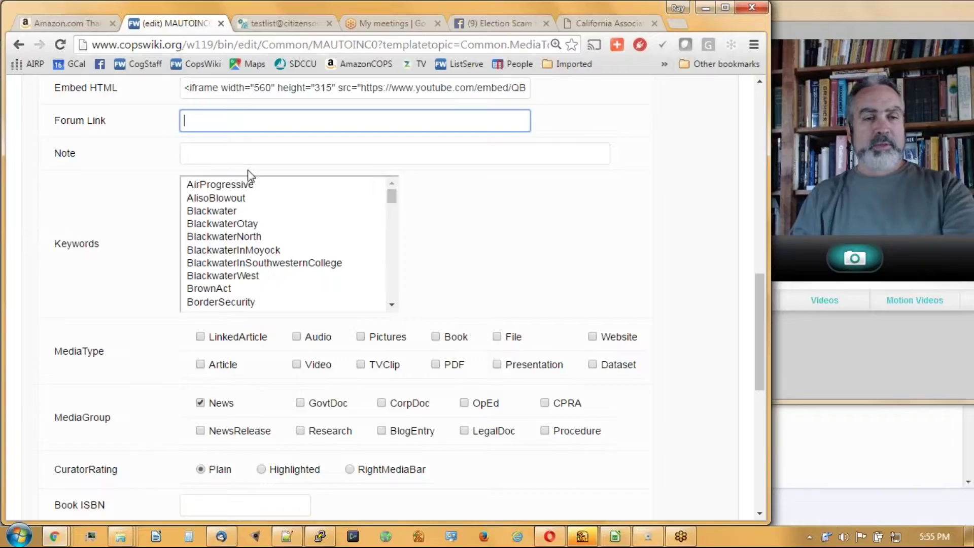
click(269, 120)
key(Down)
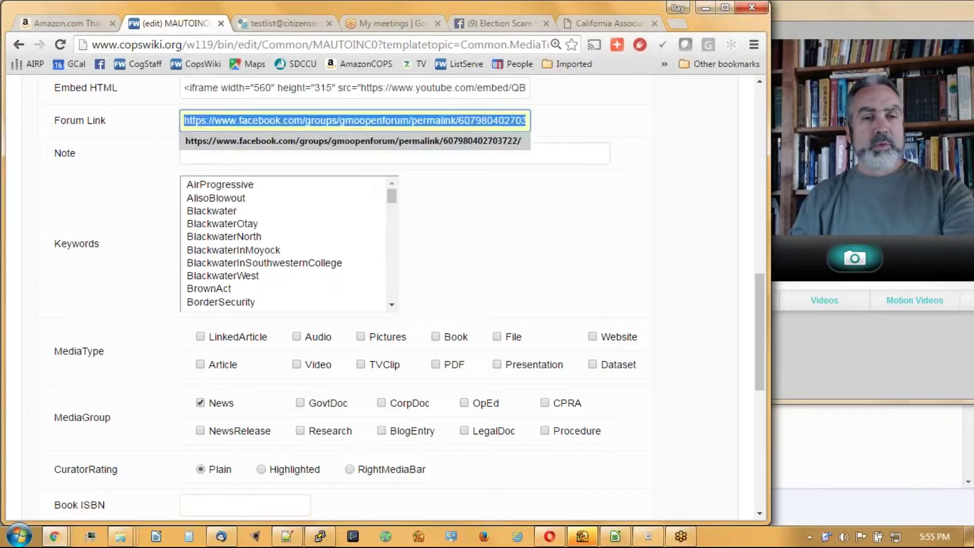
click(263, 159)
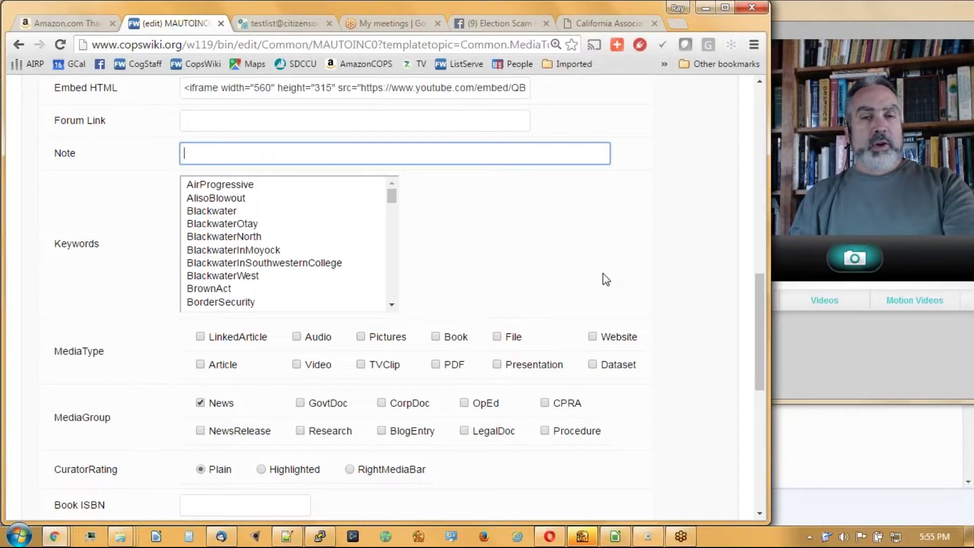
Select the keywords ElectionIntegrity, ElectionTeam, SnapshotProtocol and ElectionAuditLawsuit for the media entry
click(392, 305)
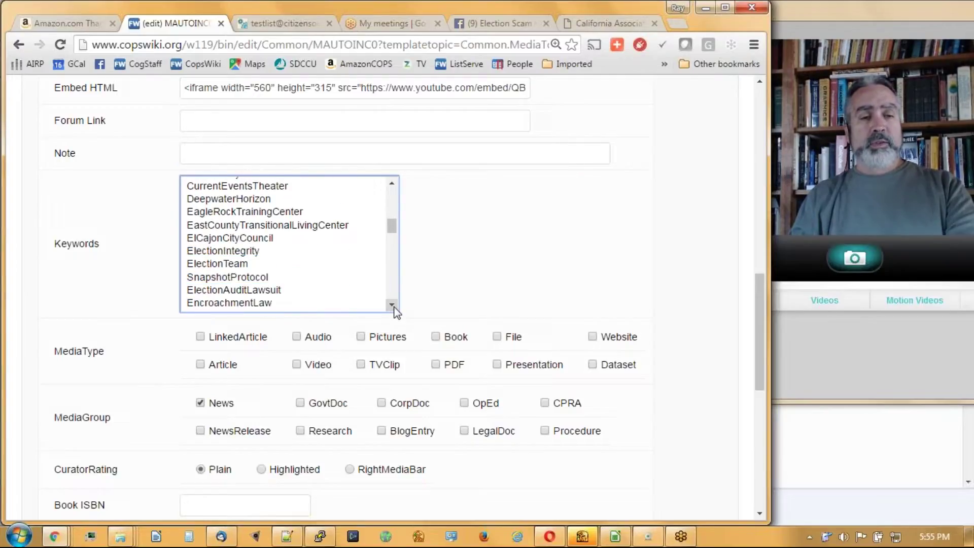
click(392, 305)
click(273, 223)
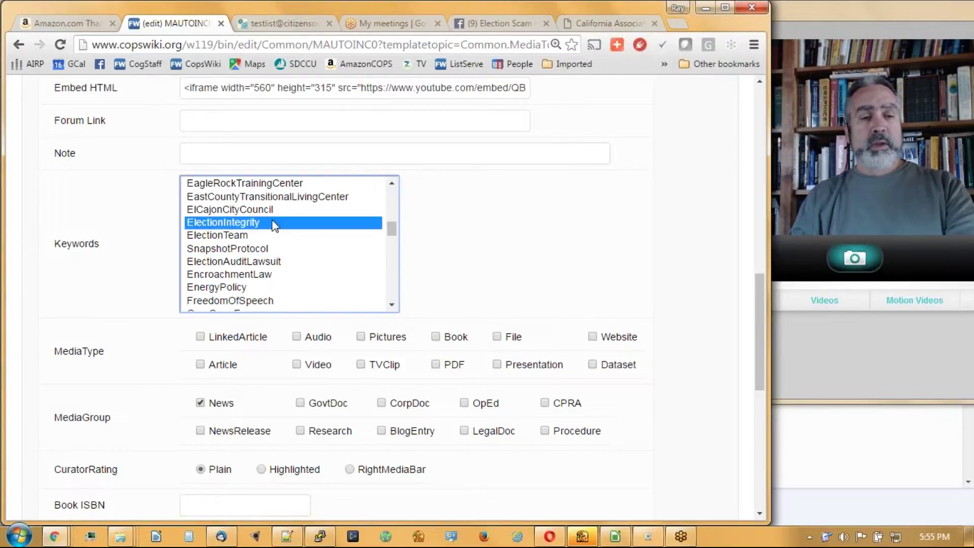
ctrl+click(266, 234)
ctrl+click(280, 261)
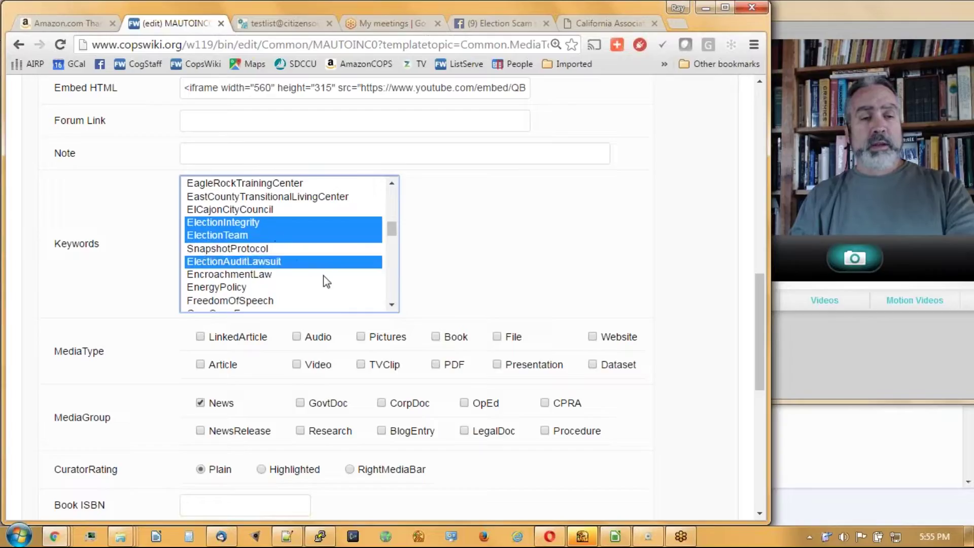
ctrl+click(292, 250)
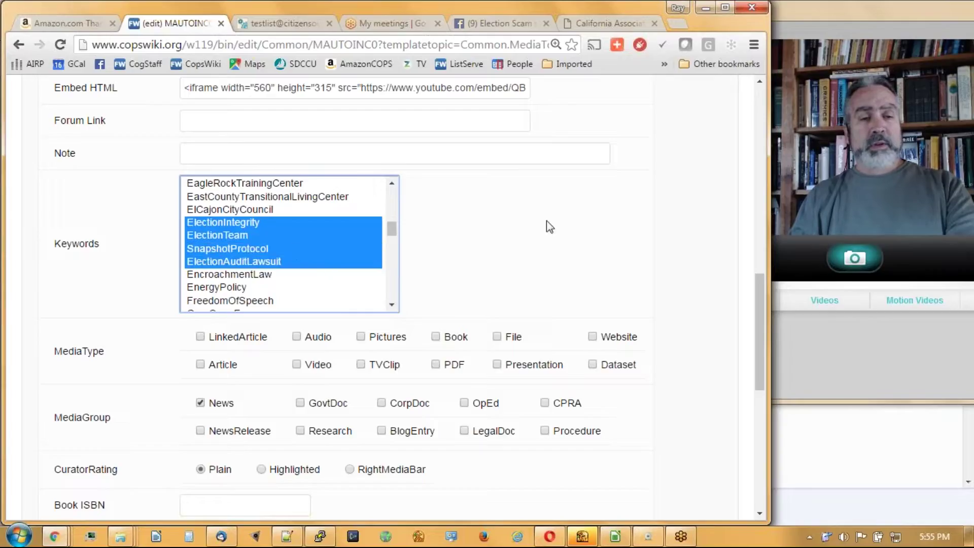
Look through the remaining keywords and mark the MediaType as Video and Presentation
scroll(546, 226, down, 1)
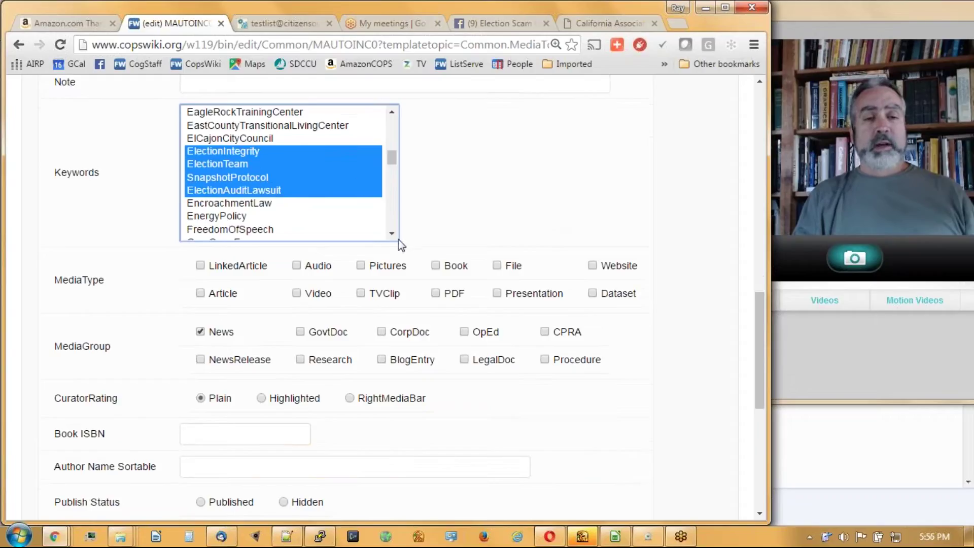
scroll(392, 236, down, 1)
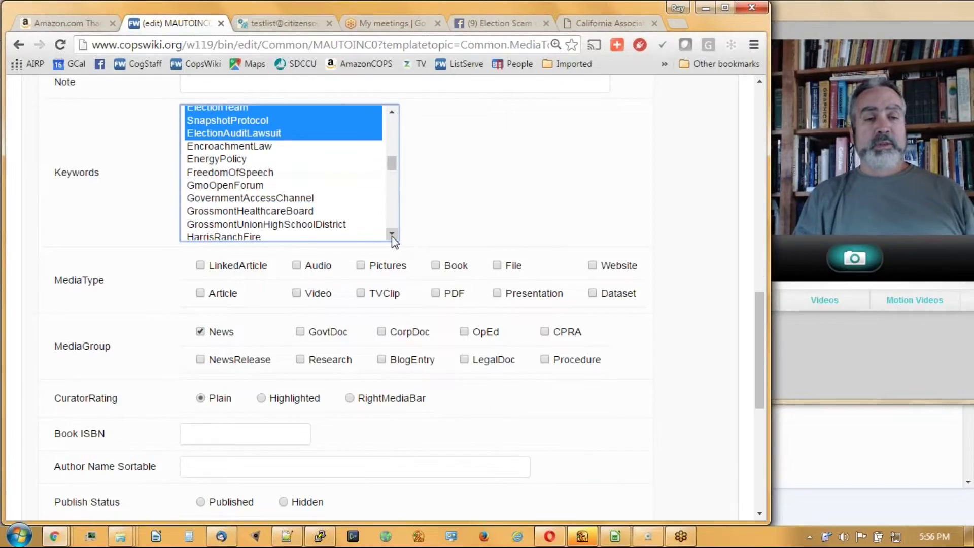
scroll(391, 235, down, 5)
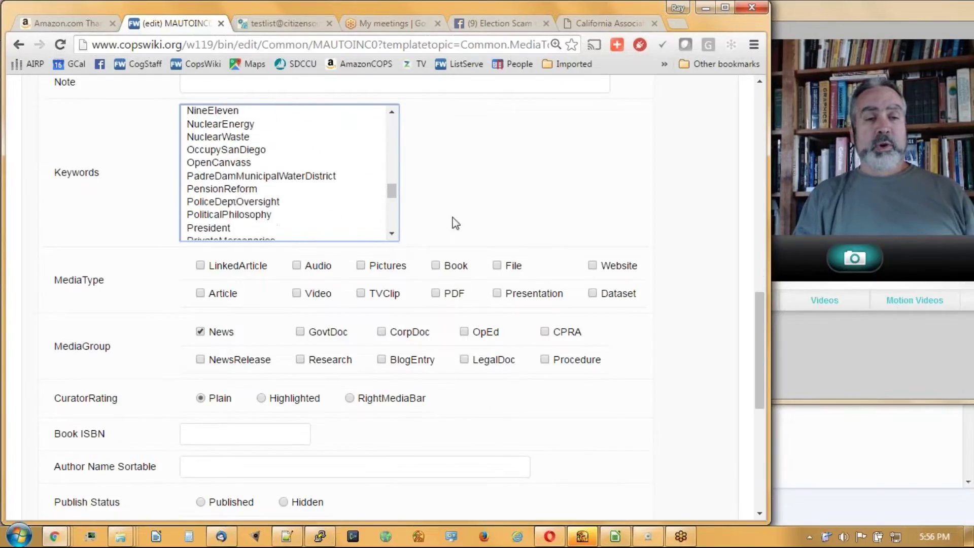
scroll(483, 213, down, 3)
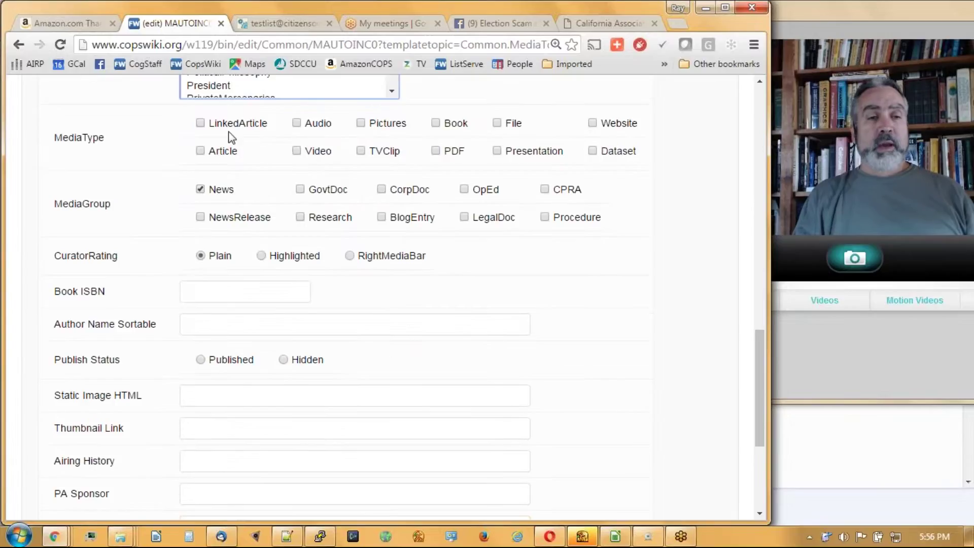
click(296, 150)
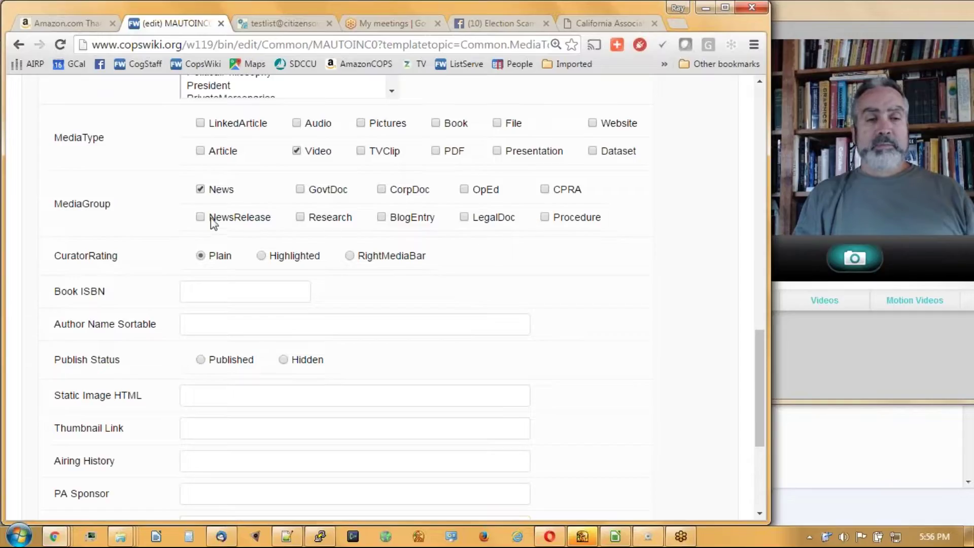
click(497, 151)
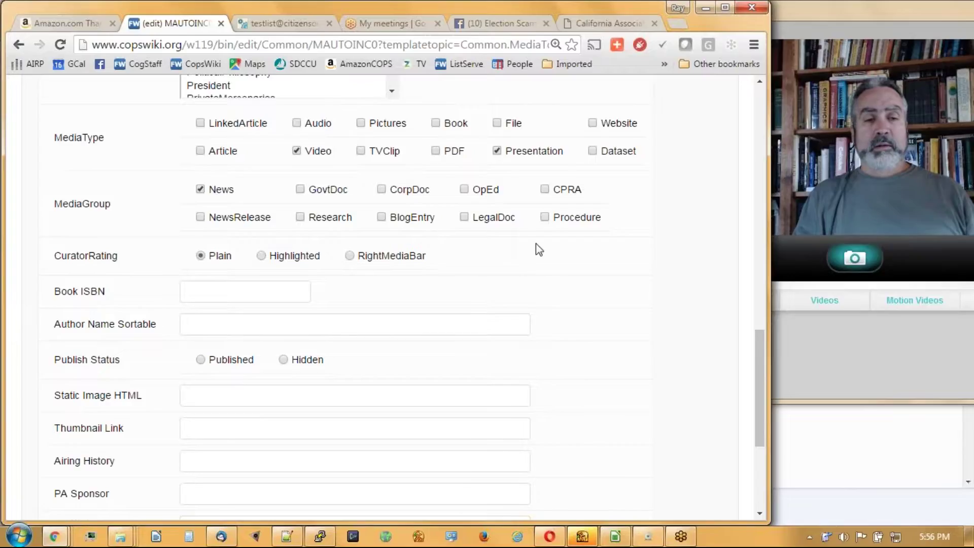
Set the Publish Status to Published and save the media entry
scroll(537, 248, down, 1)
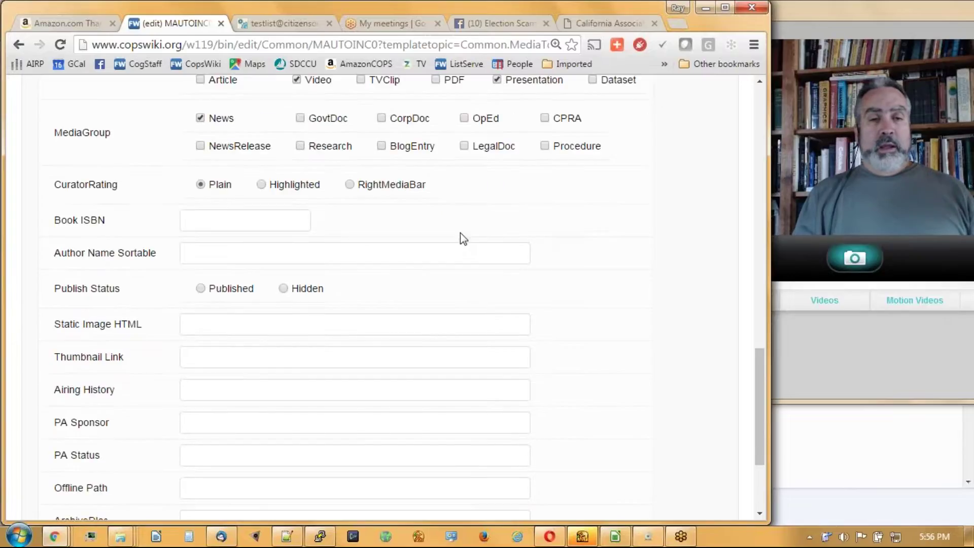
scroll(594, 156, up, 1)
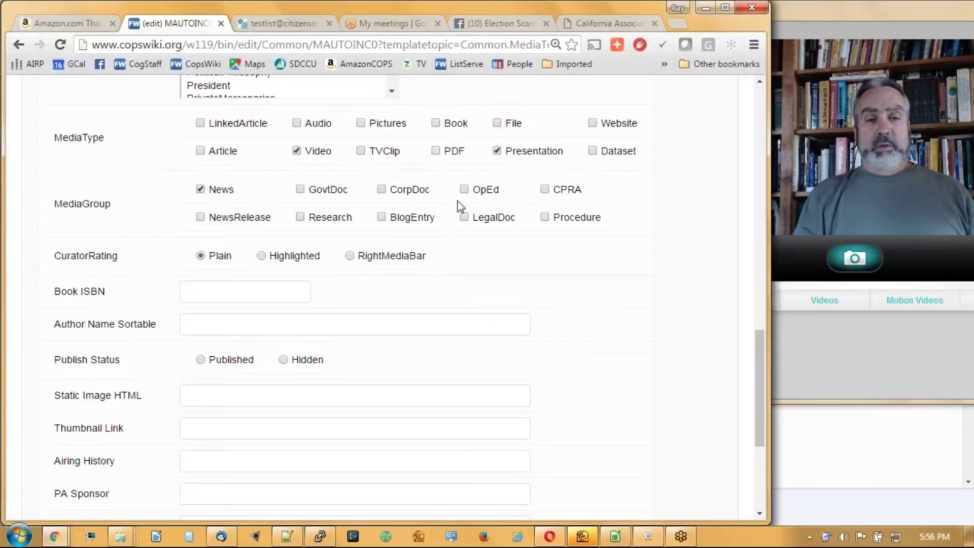
scroll(457, 218, down, 3)
click(245, 148)
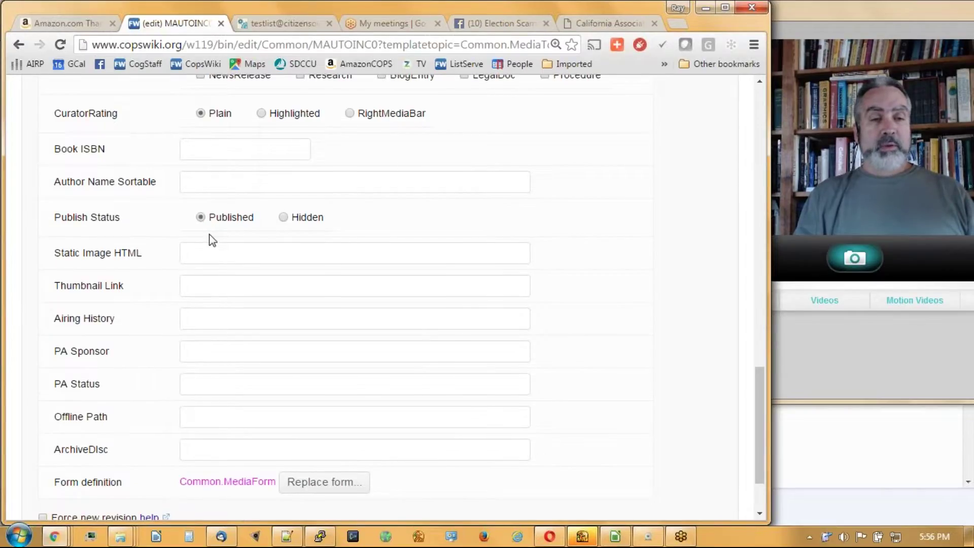
scroll(212, 240, down, 3)
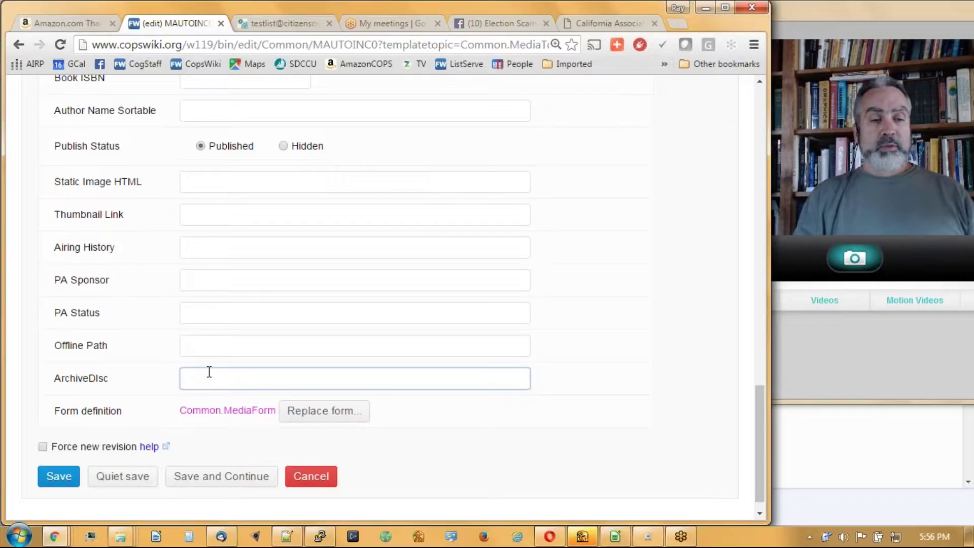
click(59, 477)
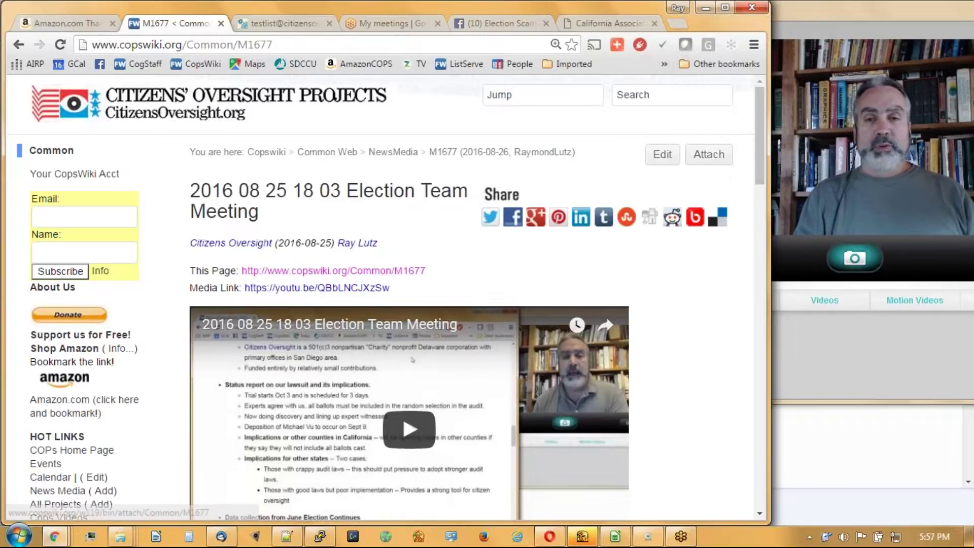
Examine the saved media page's heading details, highlighting the page's web address and its Media Link
drag(761, 108, 763, 127)
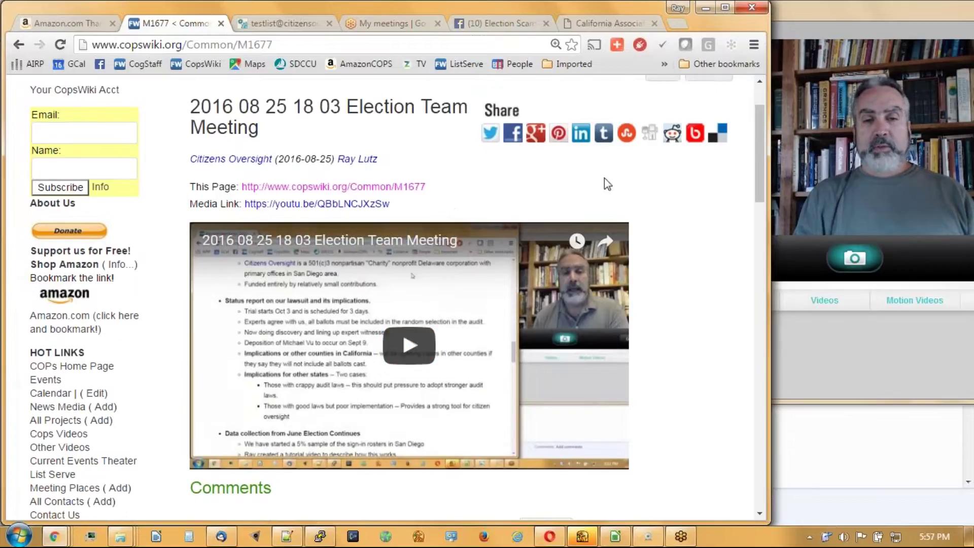
scroll(457, 181, down, 1)
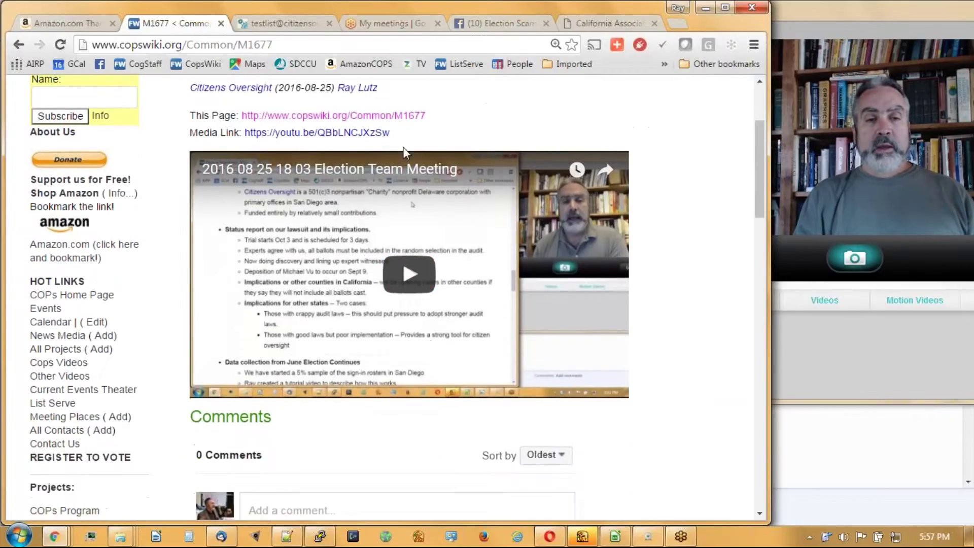
click(414, 117)
drag(277, 44, 57, 31)
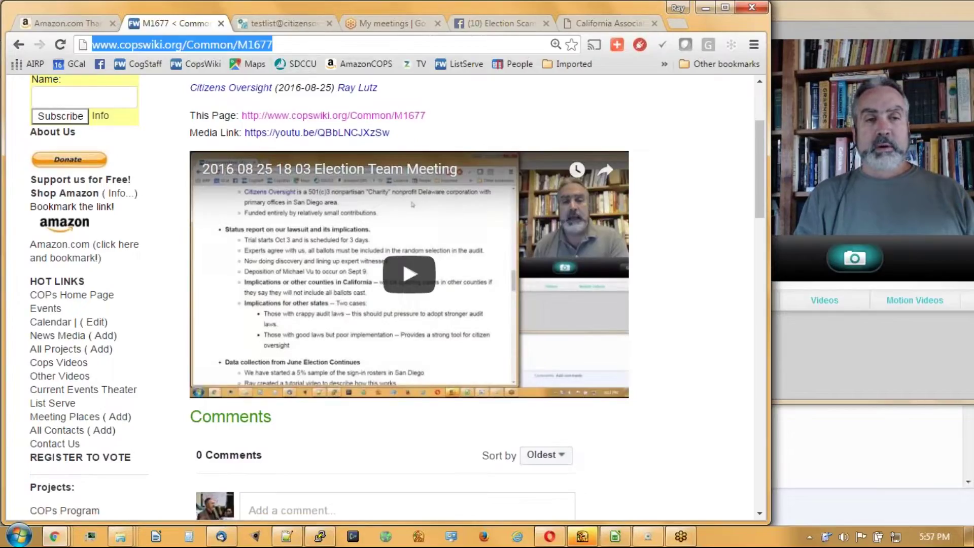
drag(435, 134, 242, 134)
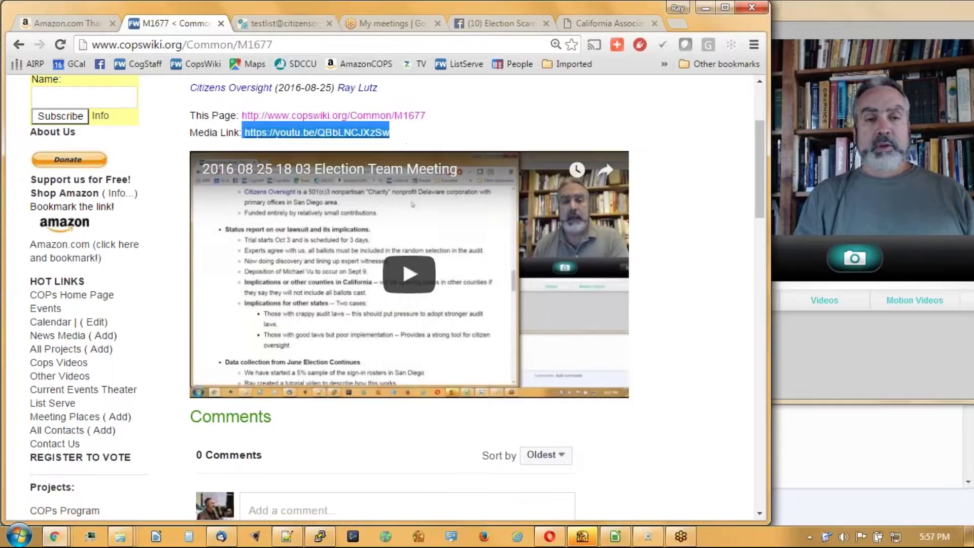
Play the embedded Election Team Meeting video for a moment and pause it
scroll(546, 117, down, 2)
scroll(380, 416, up, 4)
click(407, 346)
scroll(724, 289, down, 2)
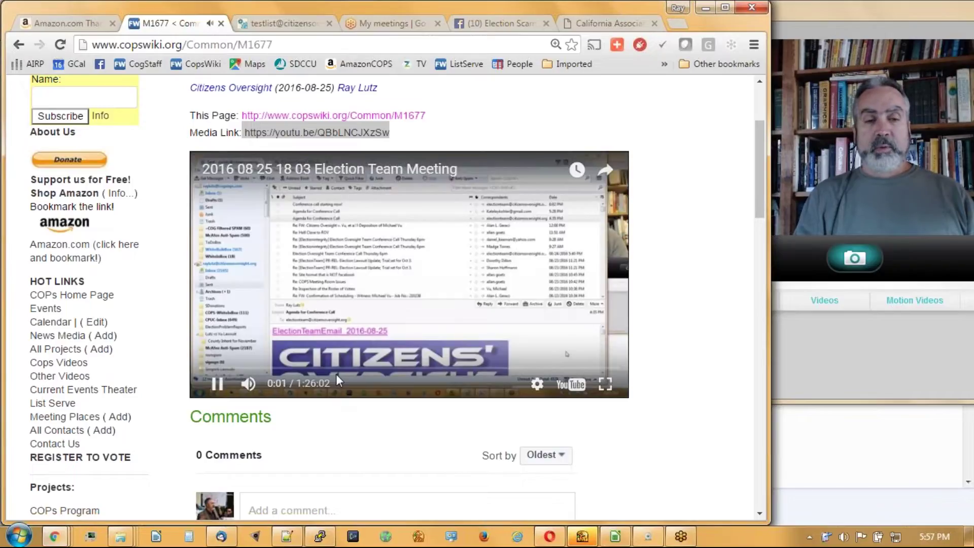
click(217, 386)
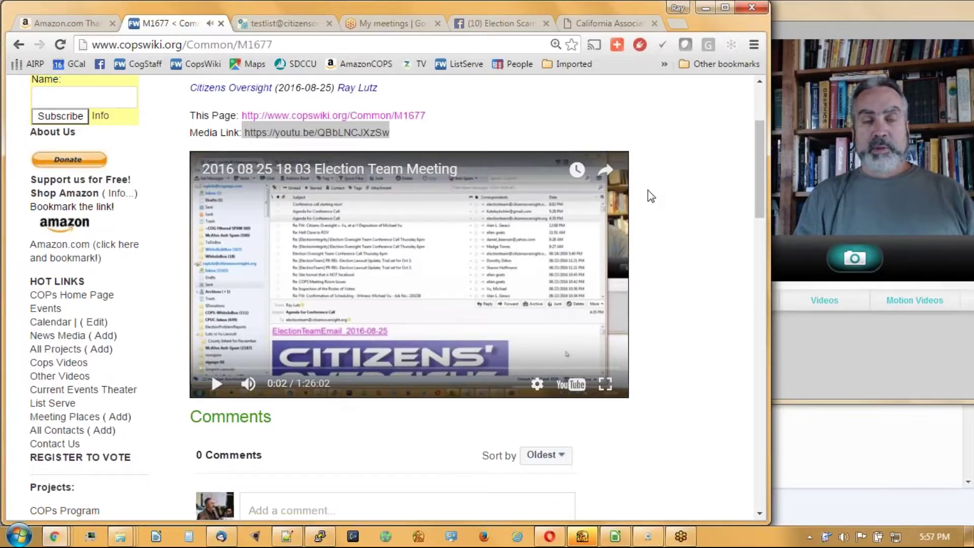
Examine the comments section and the Media Form table with the entry's saved field values
scroll(650, 197, down, 1)
scroll(653, 191, down, 1)
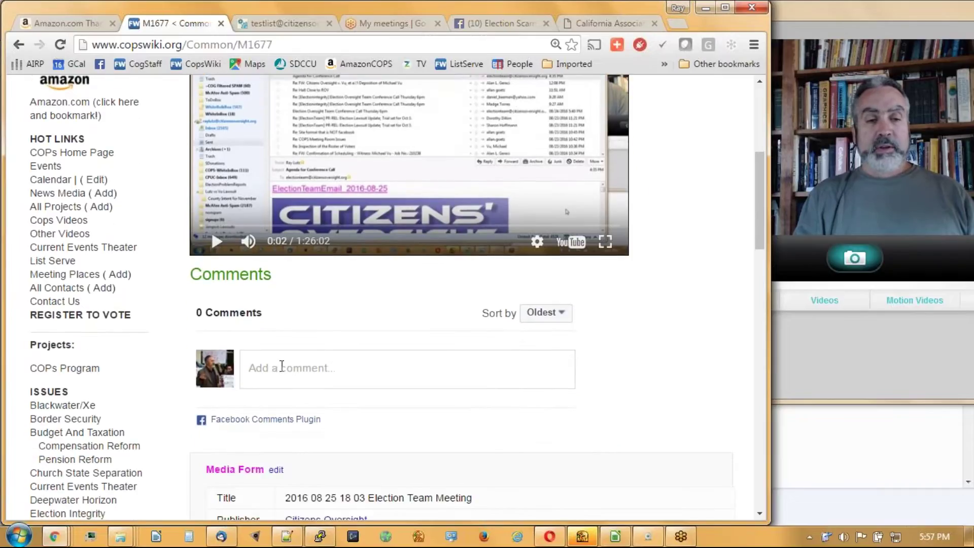
scroll(373, 366, down, 2)
scroll(355, 276, down, 2)
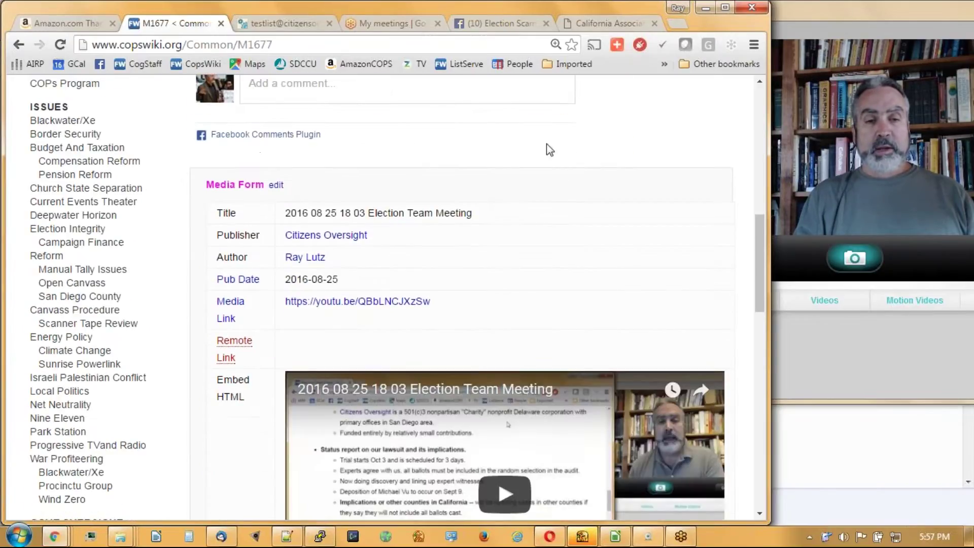
scroll(604, 131, down, 2)
scroll(640, 103, down, 5)
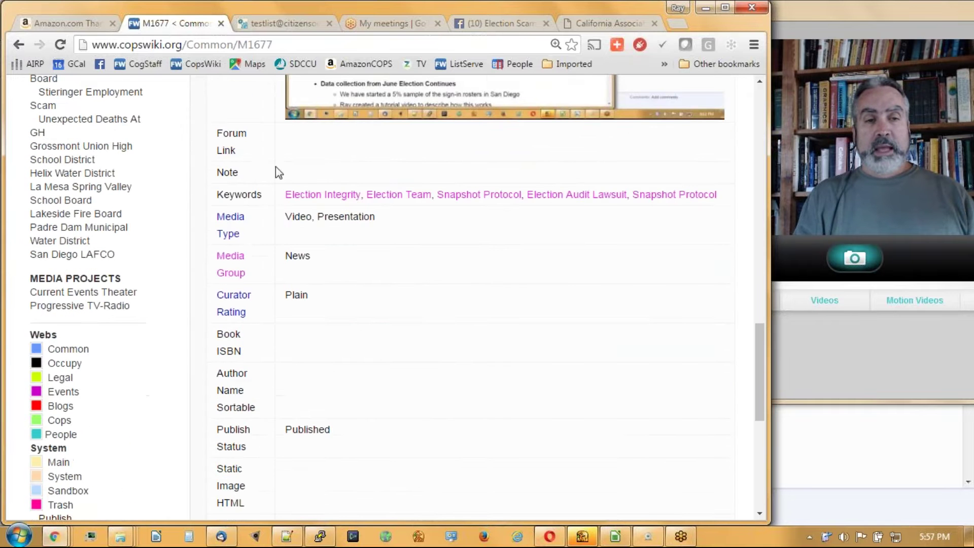
scroll(369, 304, down, 5)
scroll(369, 299, up, 15)
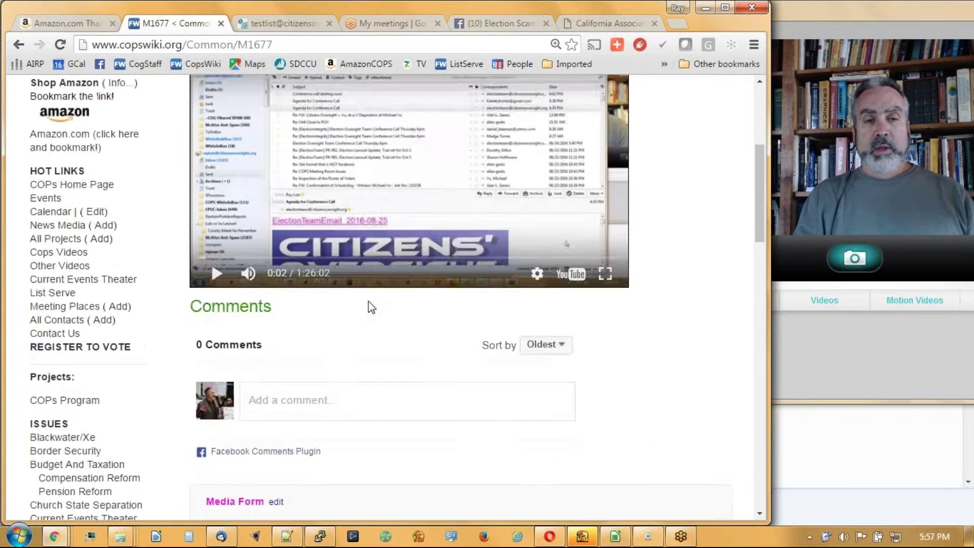
Open the Election Team page from the keywords in the entry's Media Form table
scroll(665, 251, down, 1)
scroll(713, 242, down, 10)
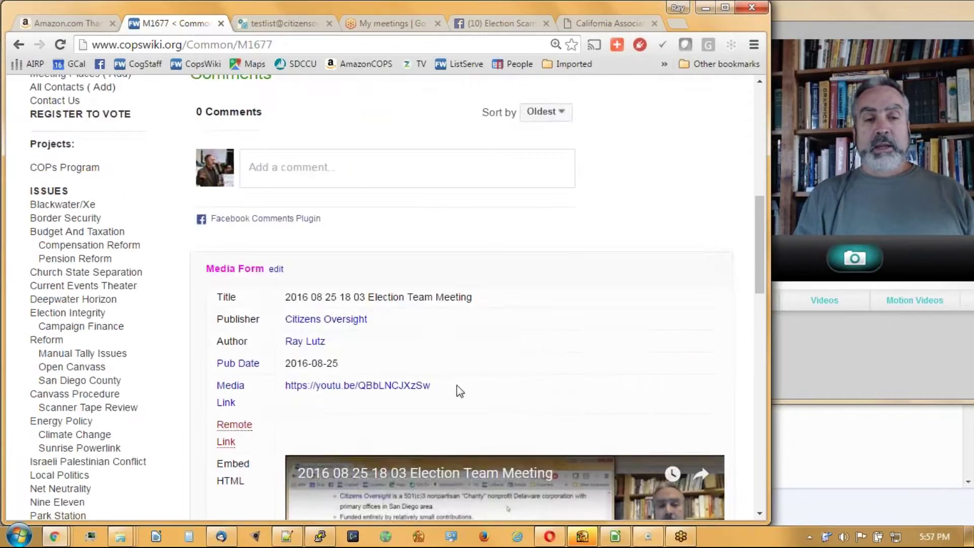
scroll(409, 174, down, 5)
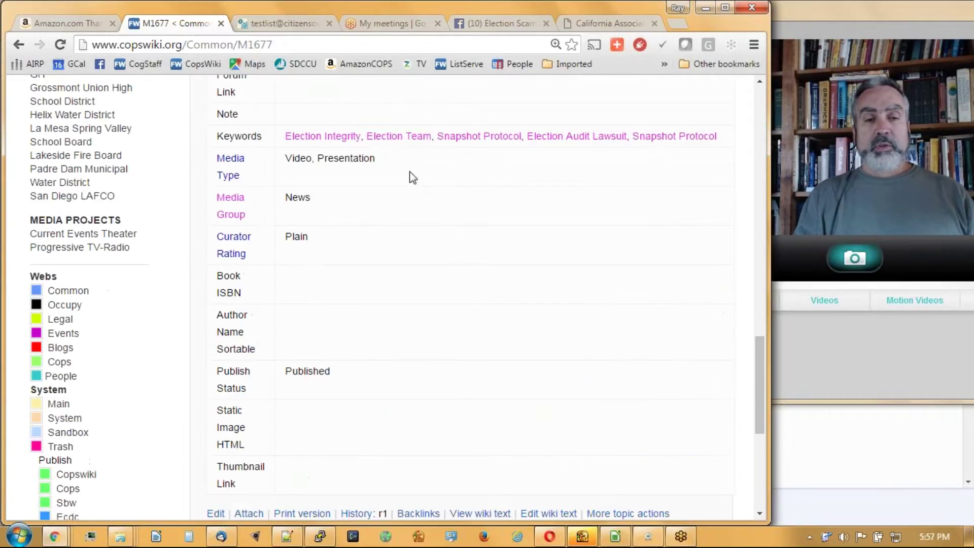
click(388, 142)
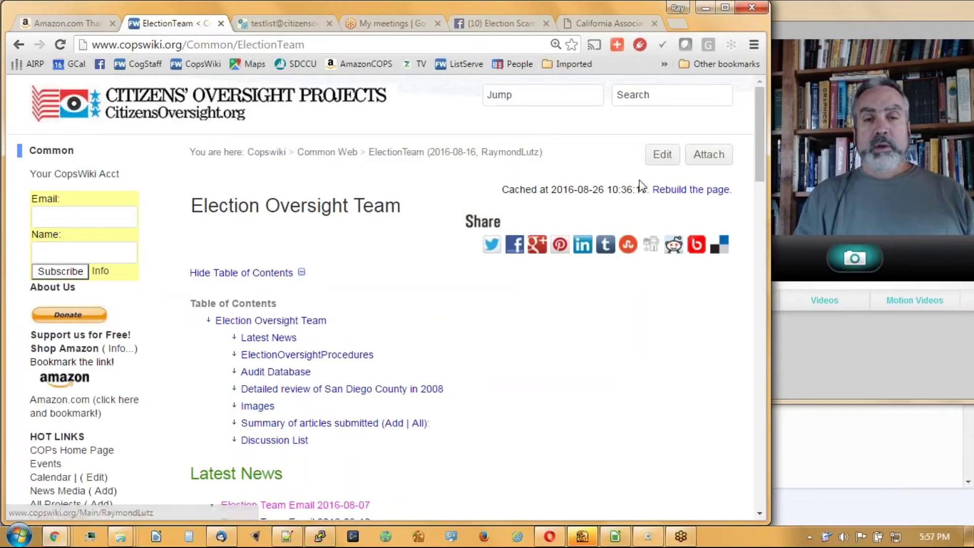
Rebuild the cached Election Team page and check the summary of articles submitted for the new meeting video
click(691, 189)
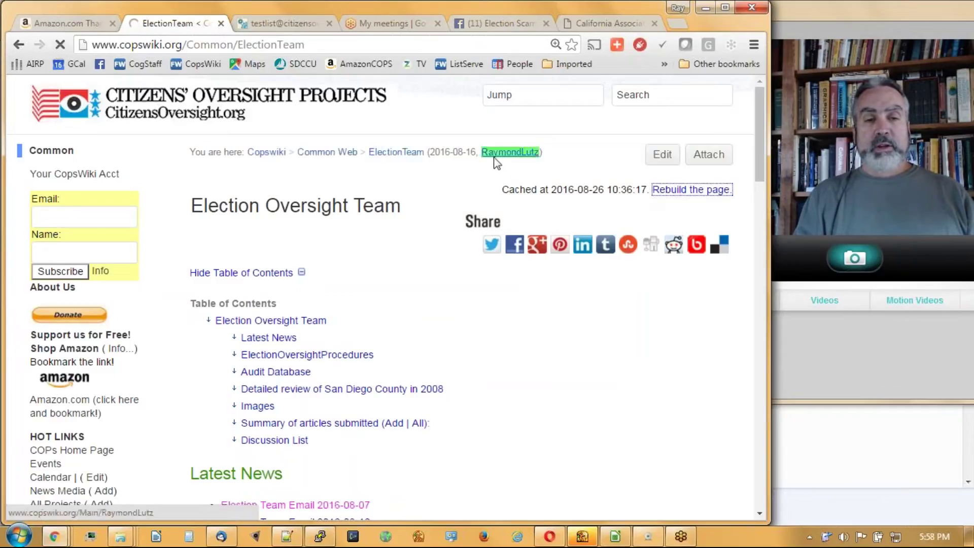
scroll(420, 181, down, 7)
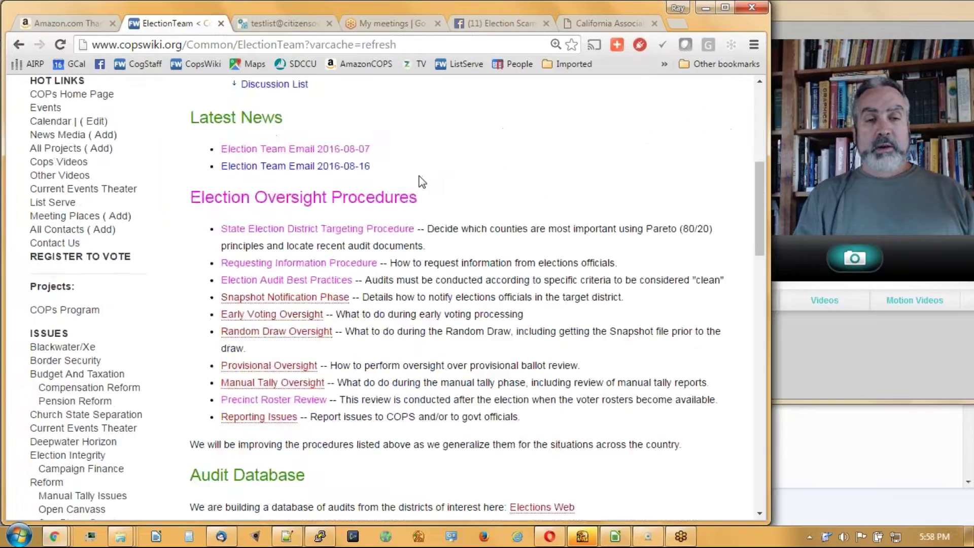
scroll(421, 181, down, 12)
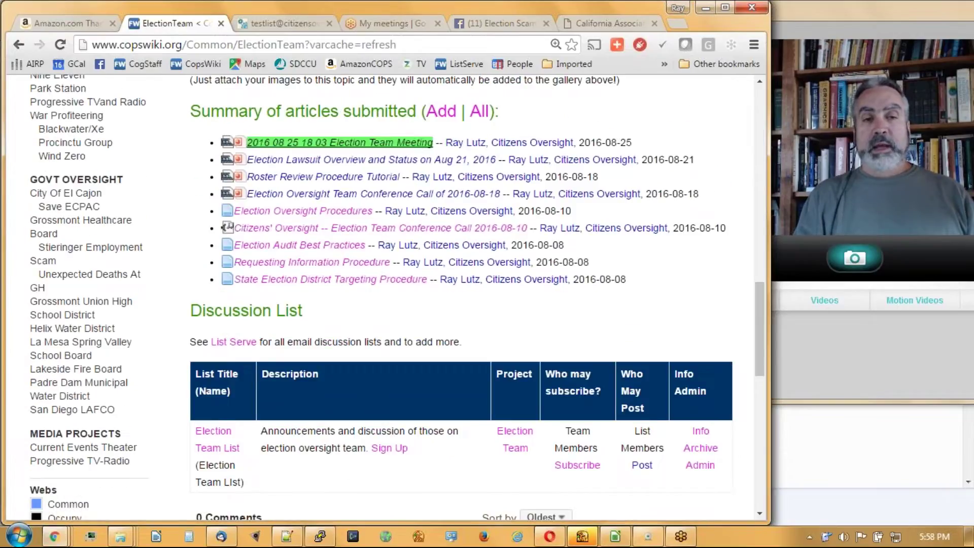
Open the News Media page from the hot links and rebuild its cached list
scroll(79, 251, up, 10)
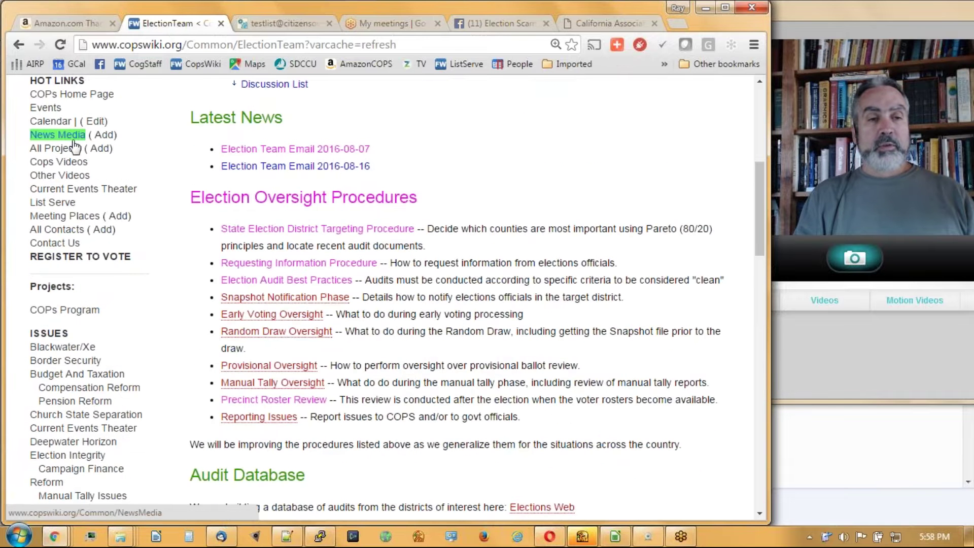
click(57, 134)
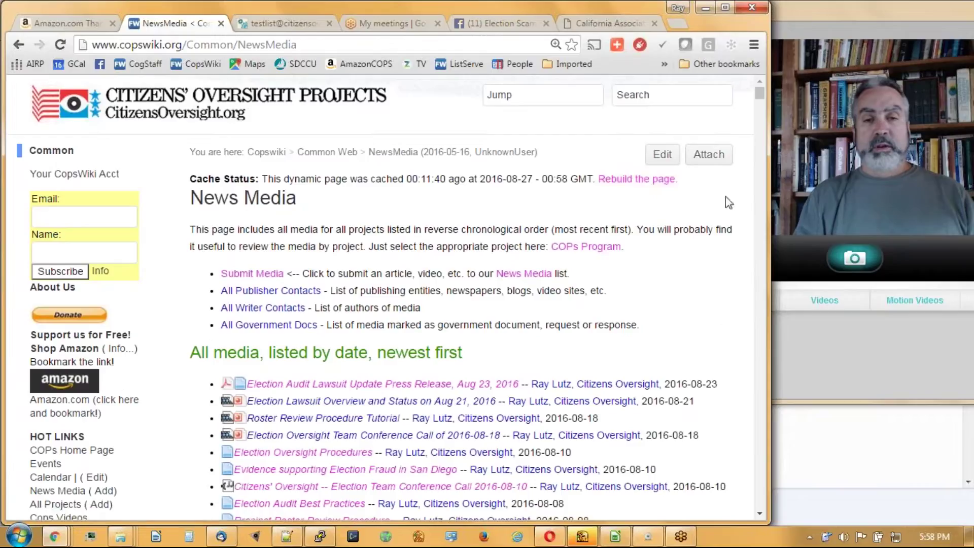
click(652, 180)
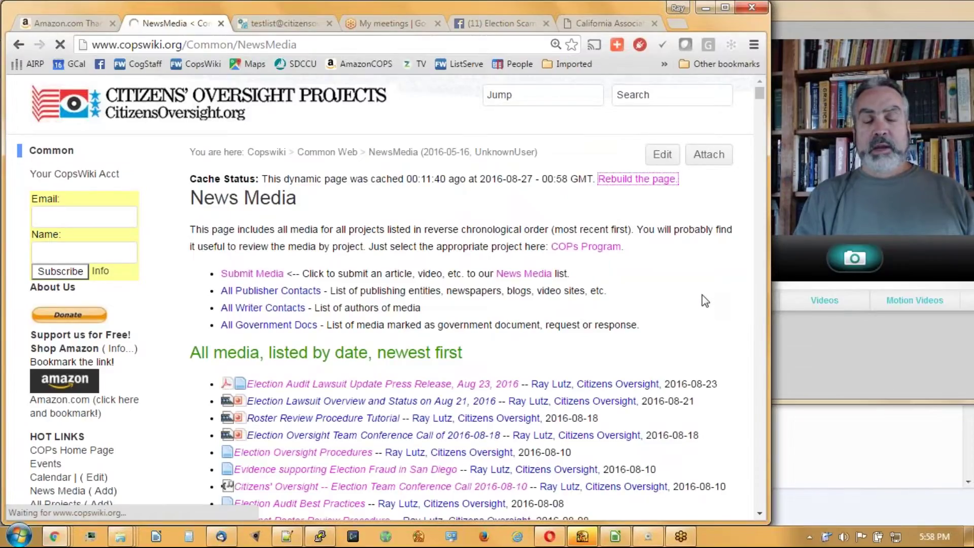
Examine the rebuilt list of all media, from the newest entries down to the older ones and back
scroll(702, 300, down, 4)
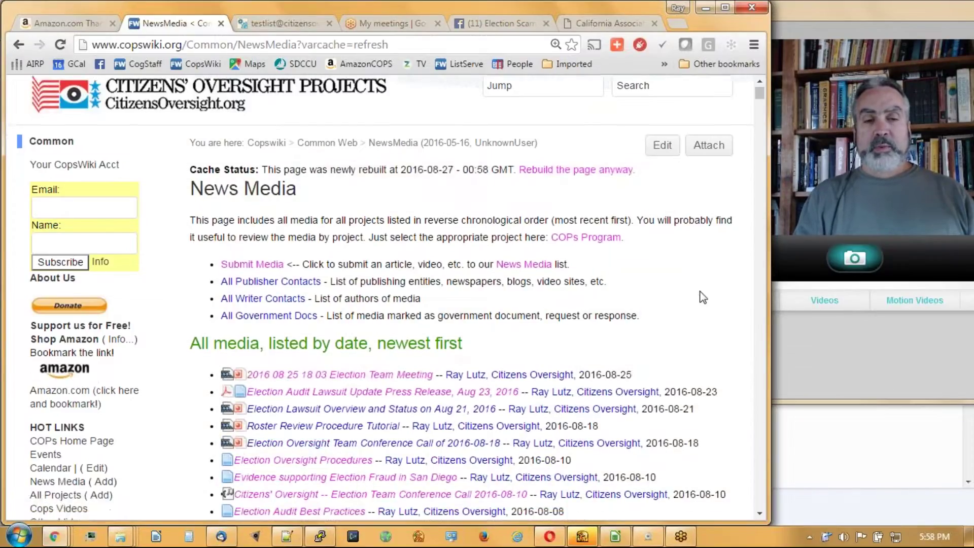
scroll(386, 299, down, 20)
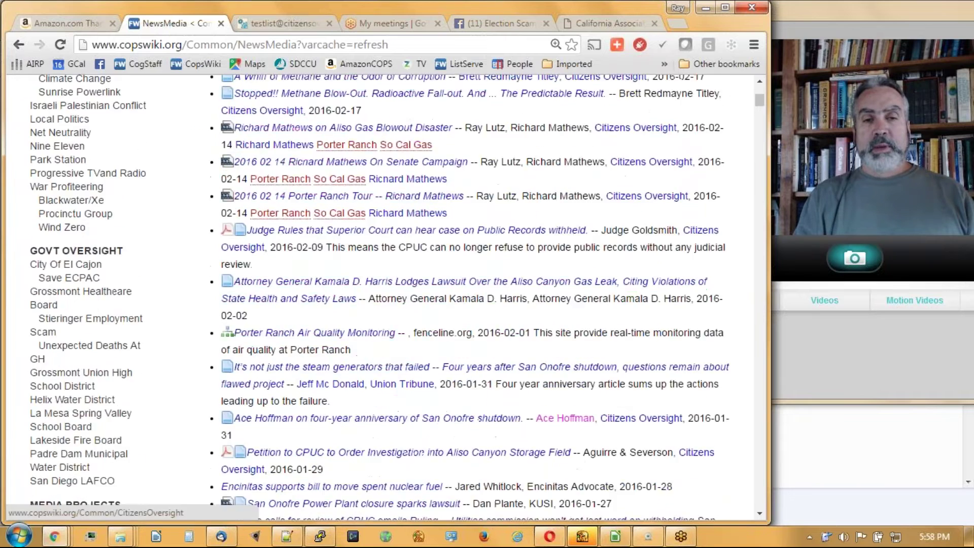
scroll(736, 160, down, 20)
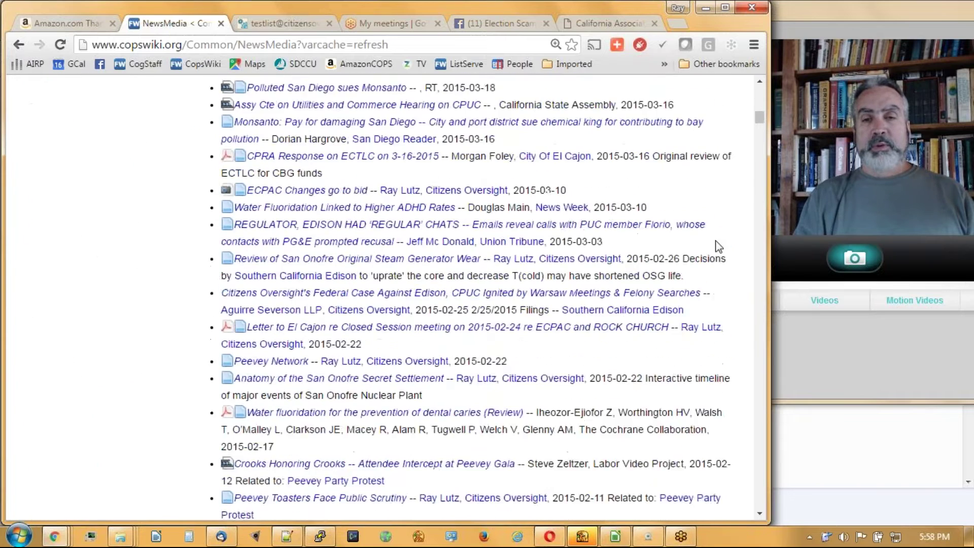
mouse_move(763, 122)
mouse_down()
mouse_move(761, 297)
mouse_move(755, 110)
mouse_up()
key(Home)
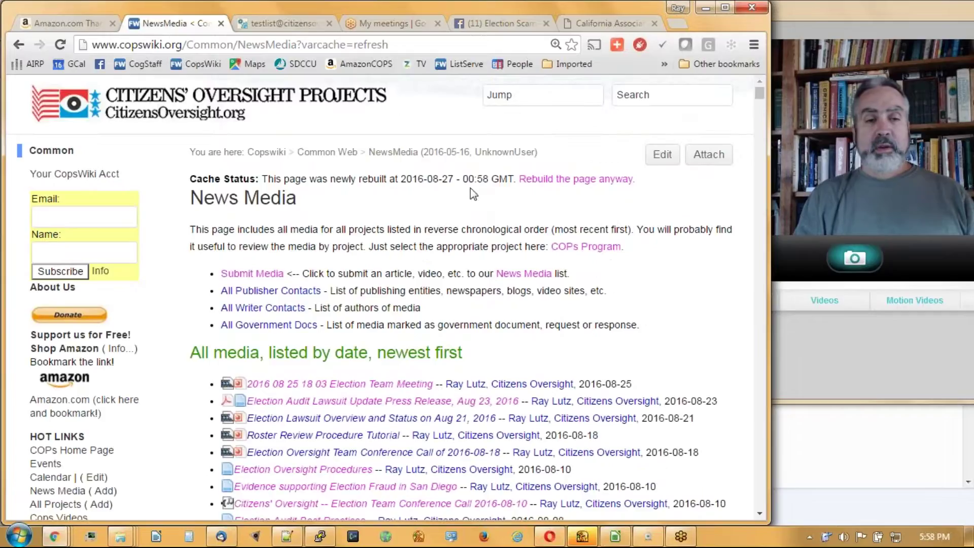
key(Down)
key(Down)
key(Down)
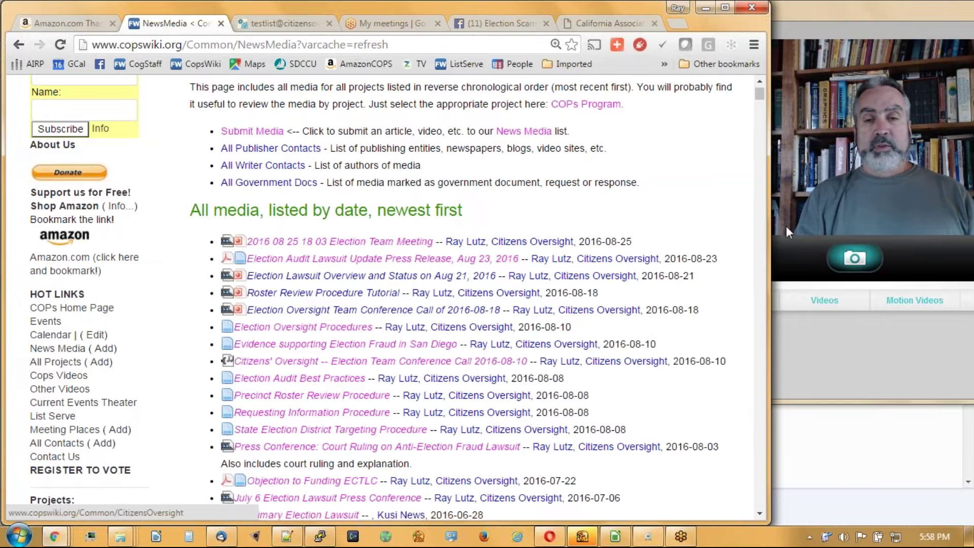
mouse_move(761, 93)
mouse_down()
mouse_move(761, 104)
mouse_move(760, 94)
mouse_up()
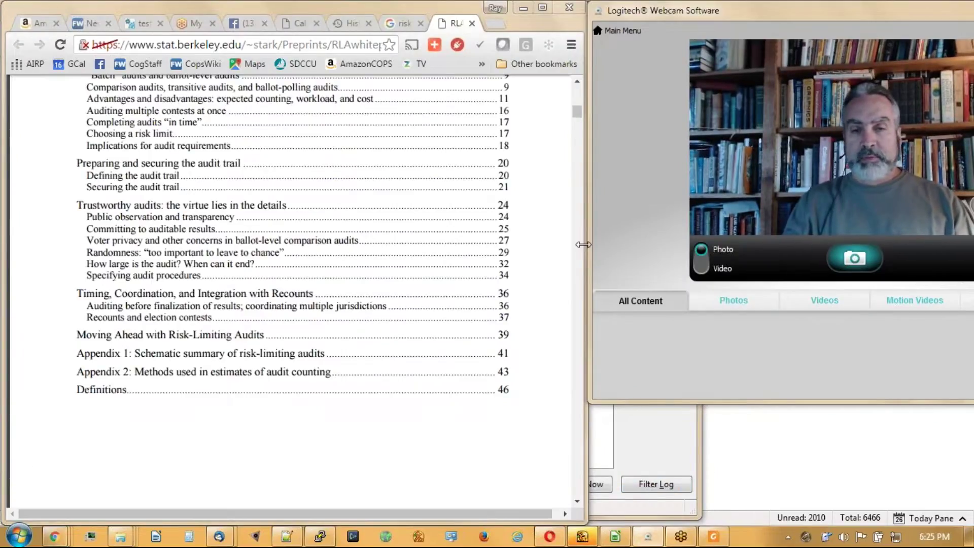
Widen the browser window and start a new media entry from the wiki's News Media page
drag(587, 244, 667, 242)
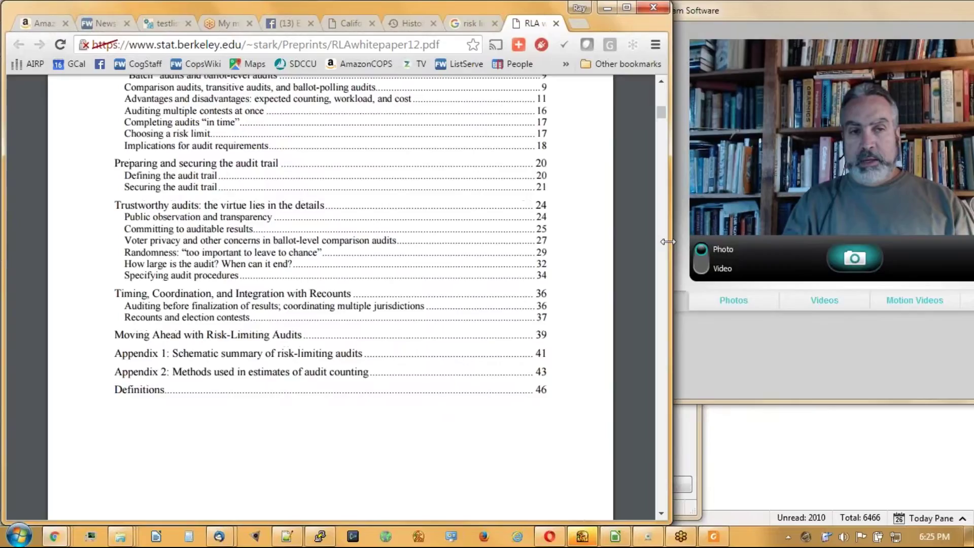
click(101, 23)
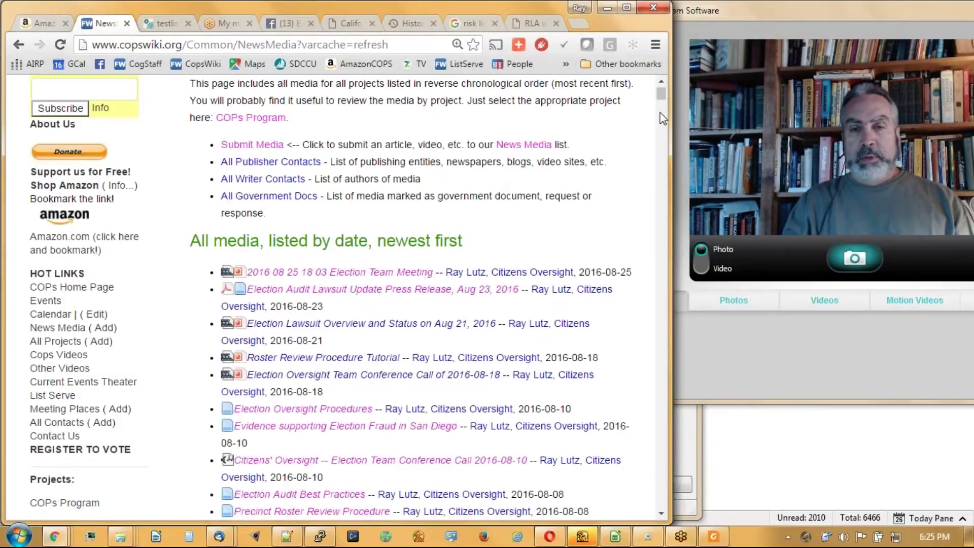
click(104, 328)
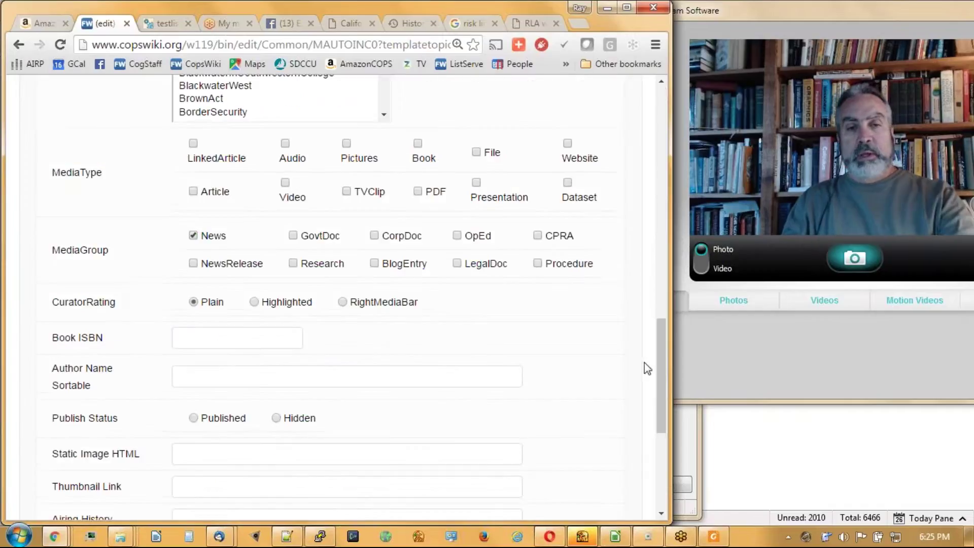
drag(661, 362, 663, 127)
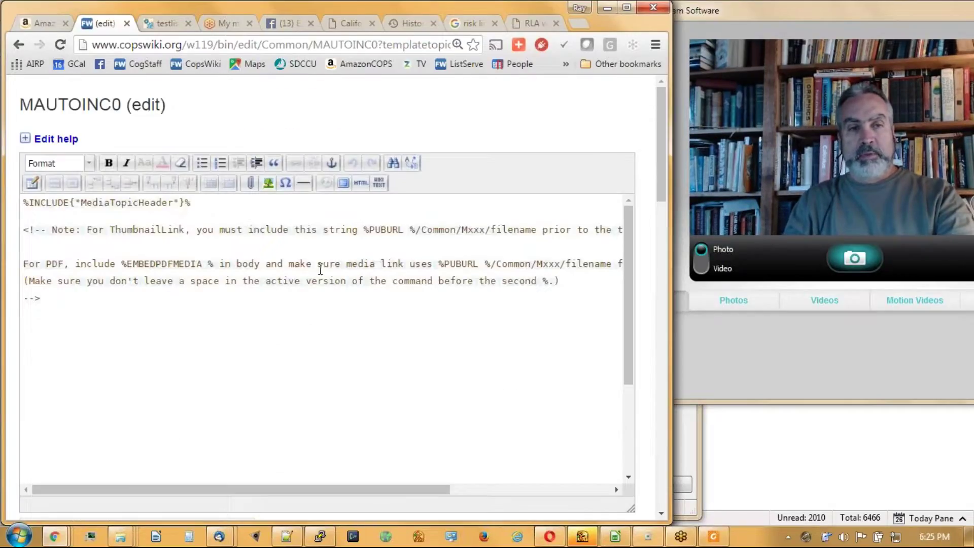
Go to the first page of the Risk-Limiting Post-Election Audits PDF and copy the document's web address
mouse_move(54, 536)
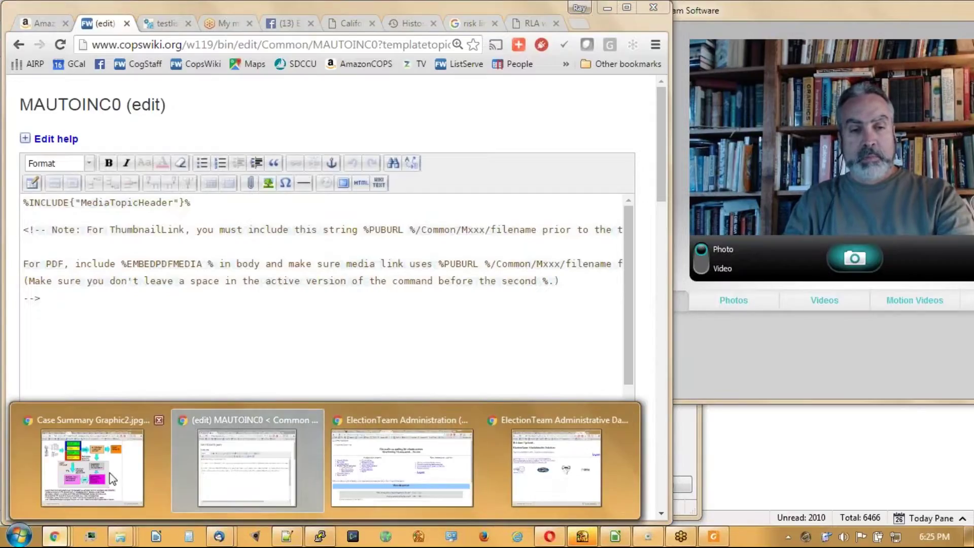
click(527, 24)
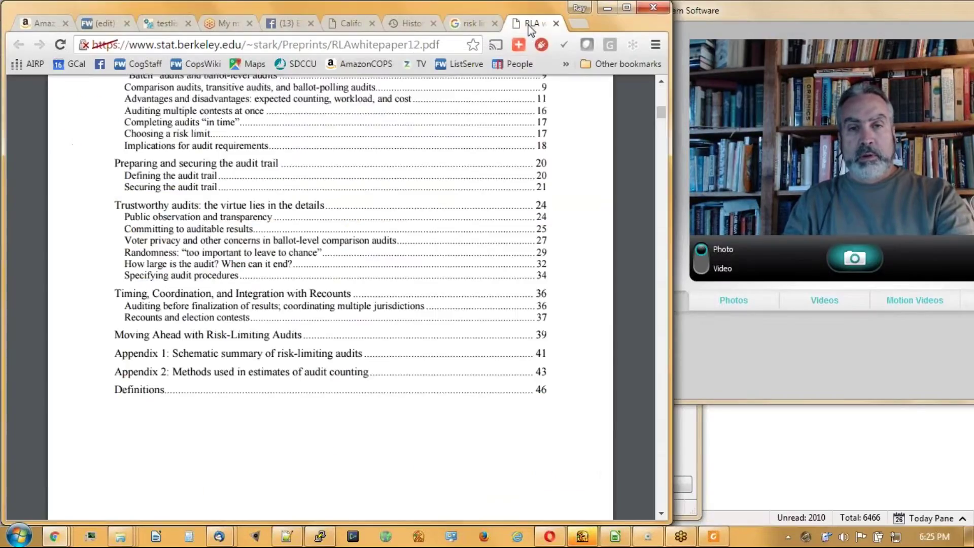
drag(663, 117, 660, 102)
scroll(533, 241, down, 1)
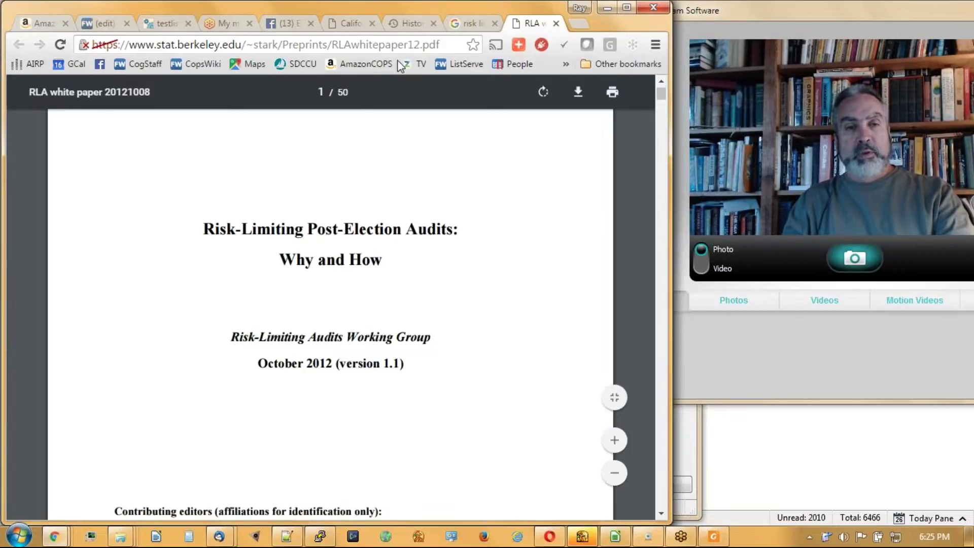
click(446, 45)
key(ctrl+c)
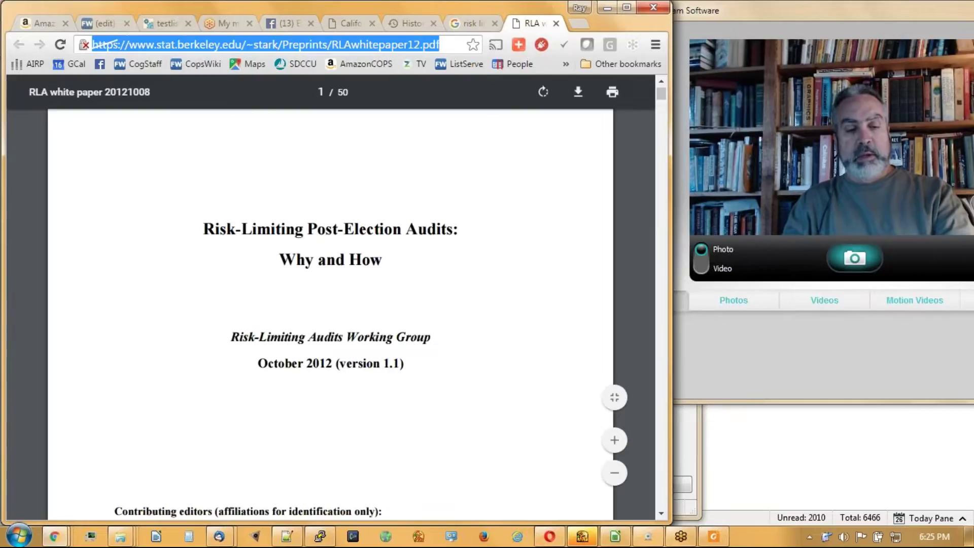
Paste the copied PDF address into the new media entry as its RemoteLink
click(99, 25)
scroll(224, 90, down, 1)
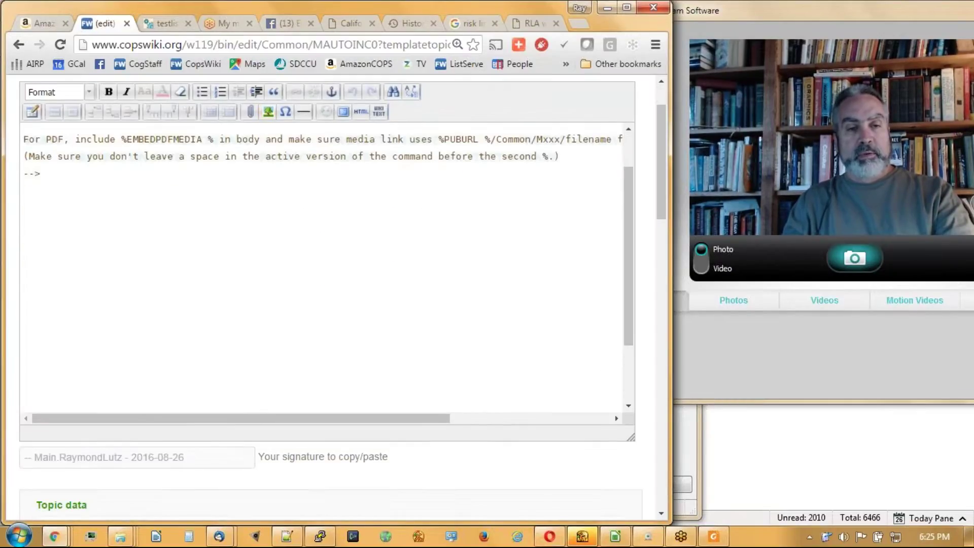
scroll(262, 190, down, 3)
scroll(444, 477, down, 5)
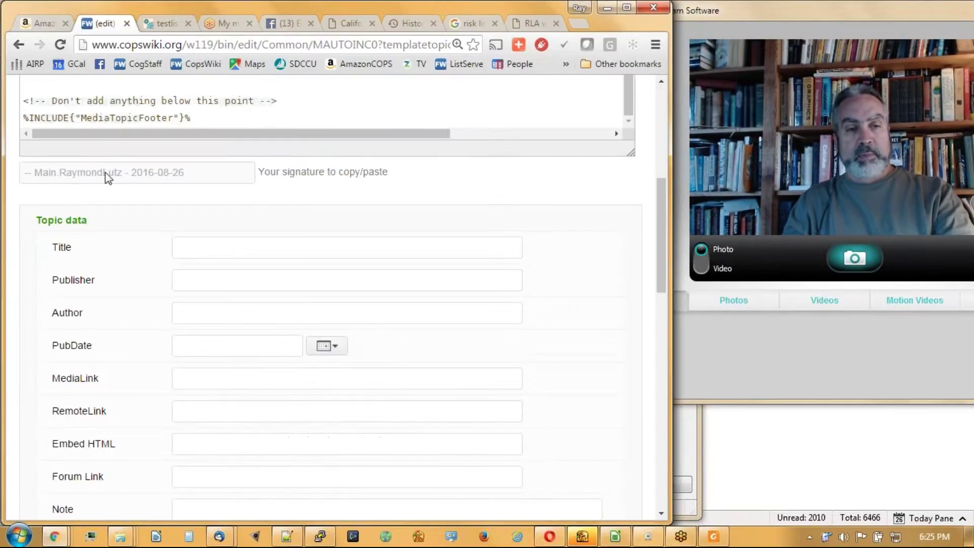
scroll(274, 285, down, 2)
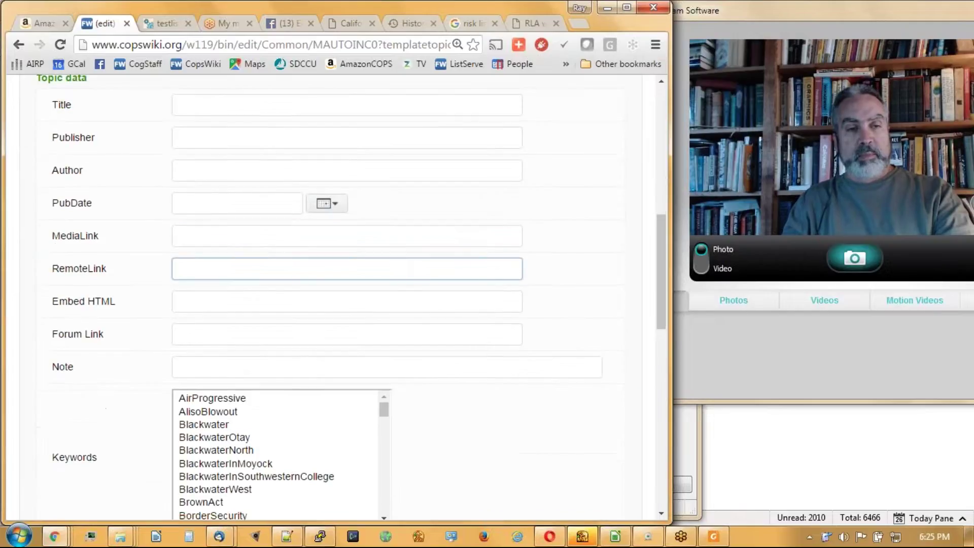
scroll(279, 245, up, 1)
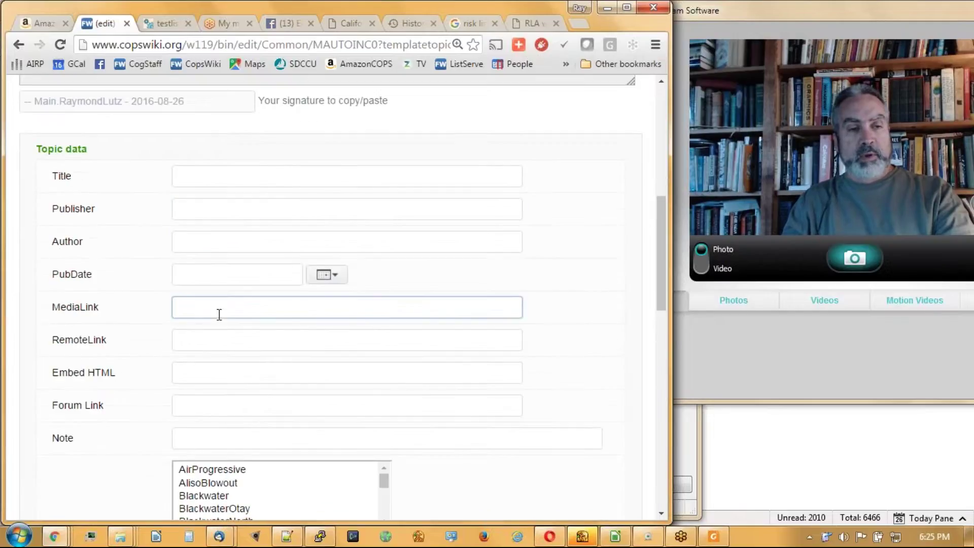
click(216, 338)
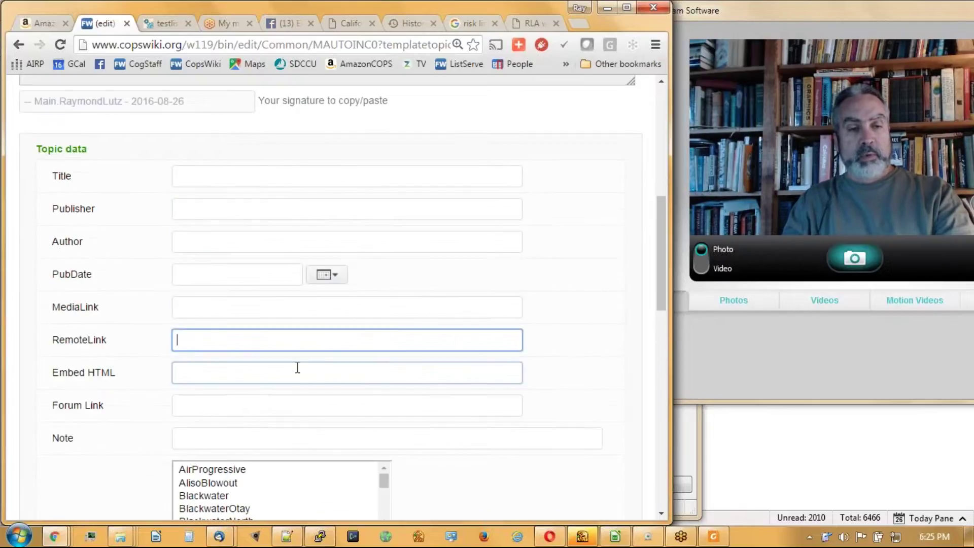
key(ctrl+v)
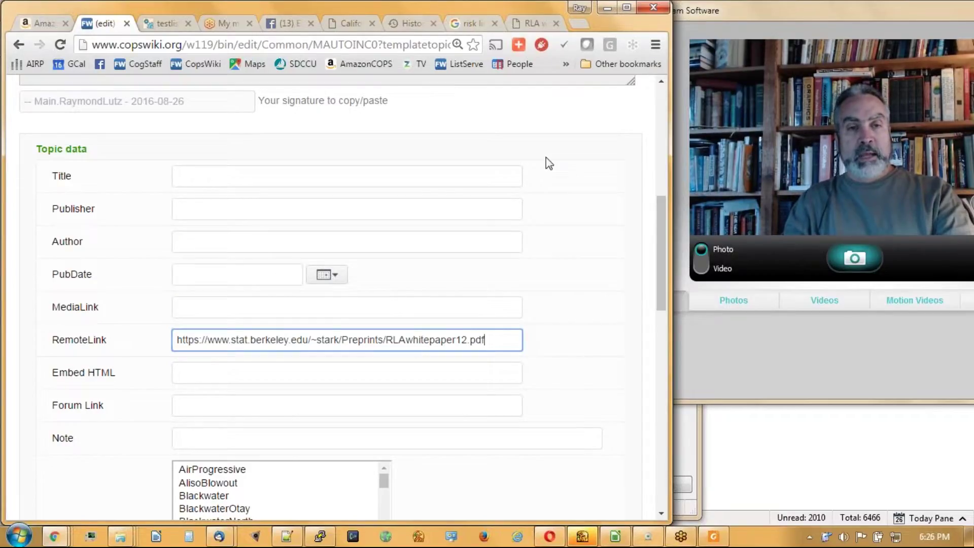
Check the white paper's title page for its date and set the entry's PubDate to 2012-10
key(ctrl+9)
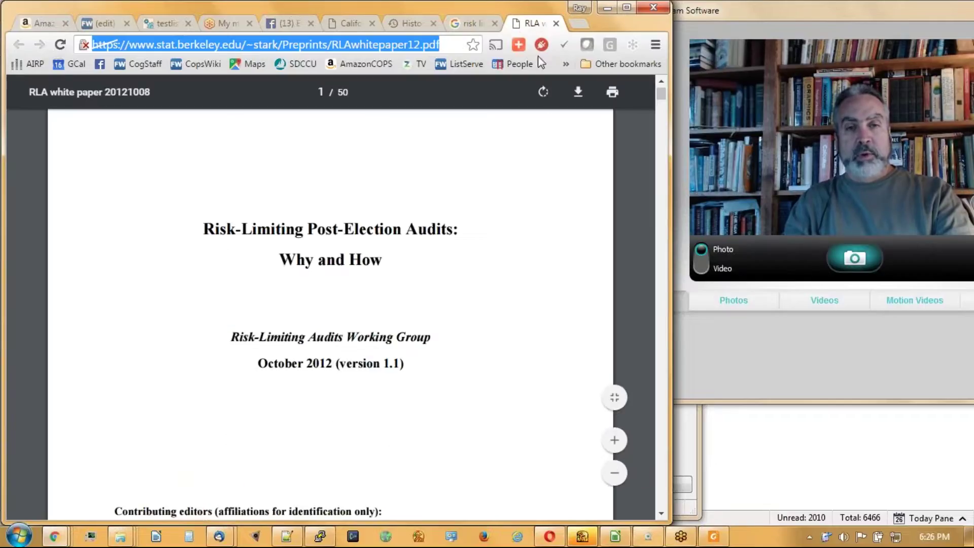
click(89, 26)
click(221, 278)
text(201)
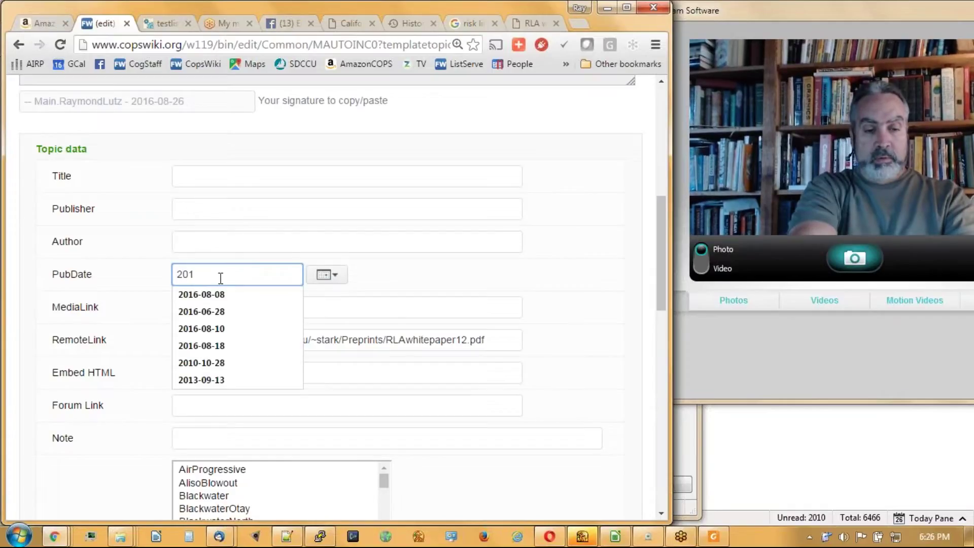
text(2-11)
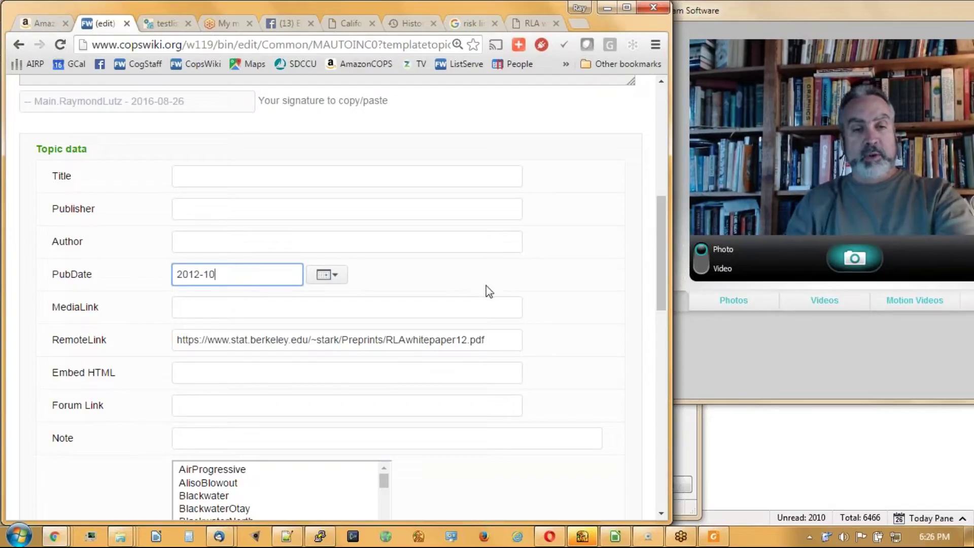
click(576, 311)
click(443, 313)
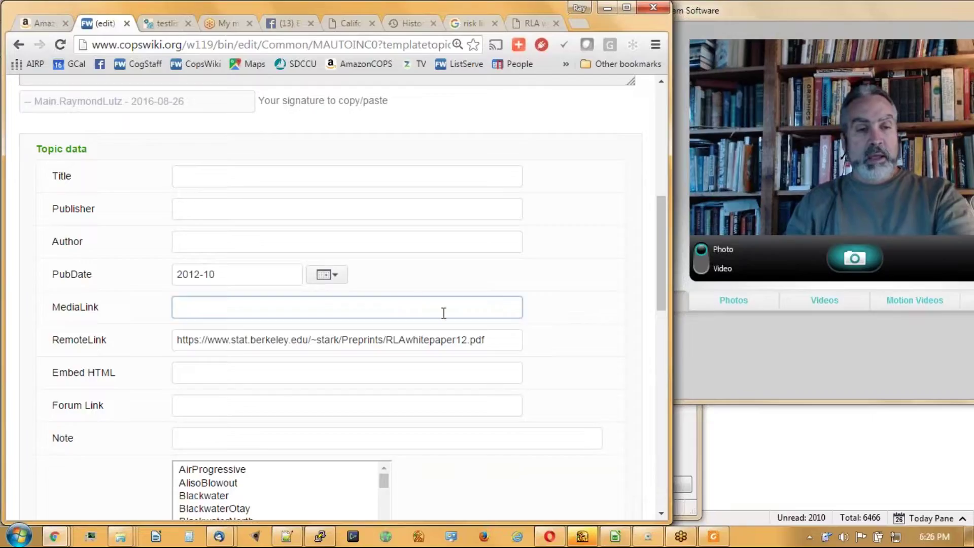
click(319, 314)
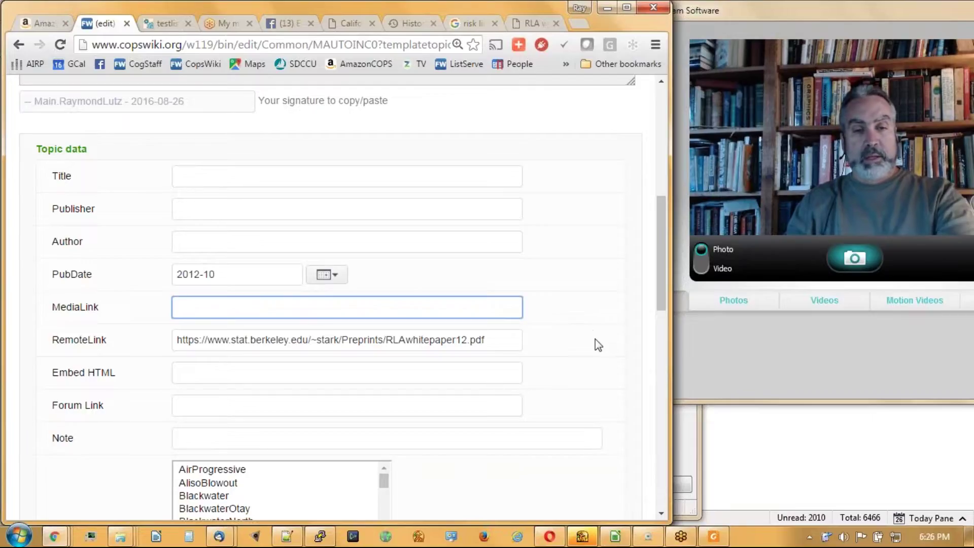
Select ElectionIntegrity as the keyword for the white paper's media entry
scroll(595, 339, down, 1)
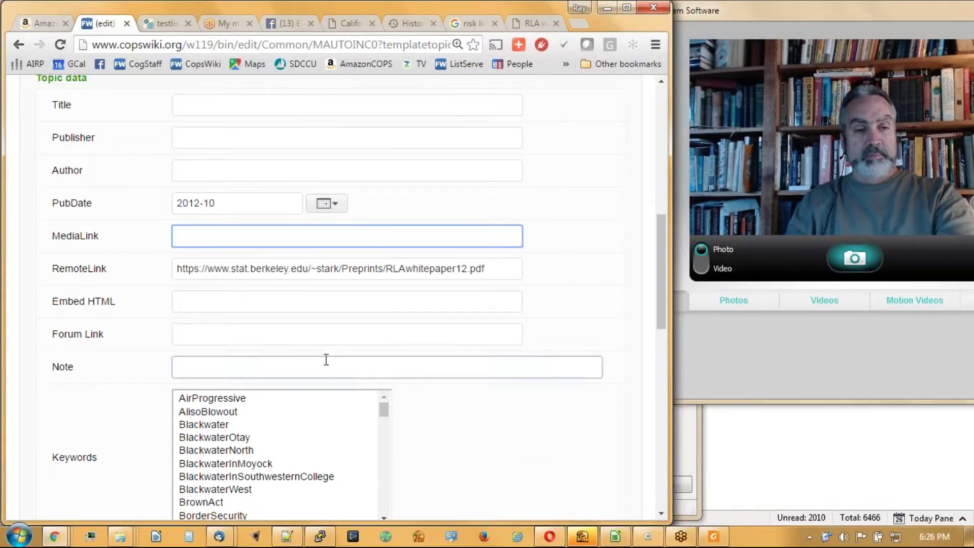
scroll(581, 399, down, 1)
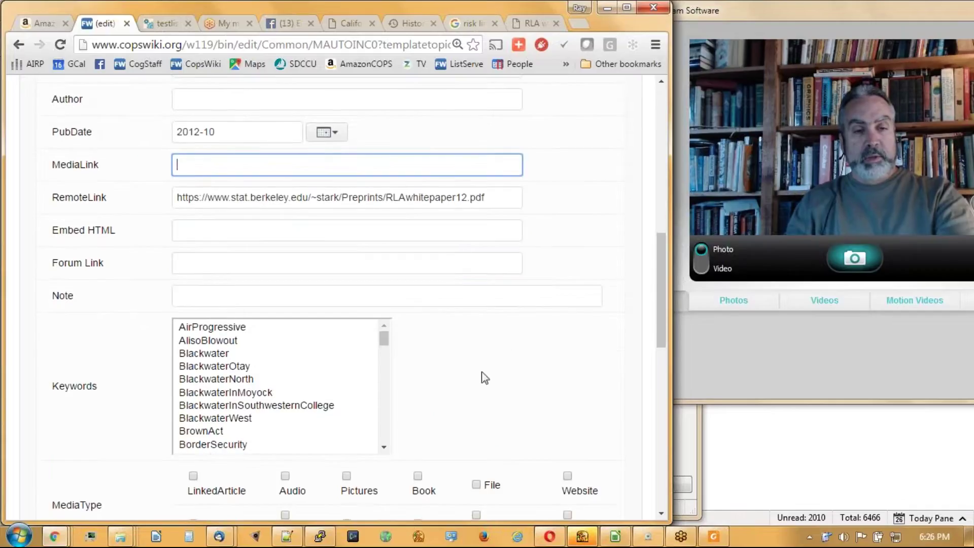
drag(387, 340, 392, 374)
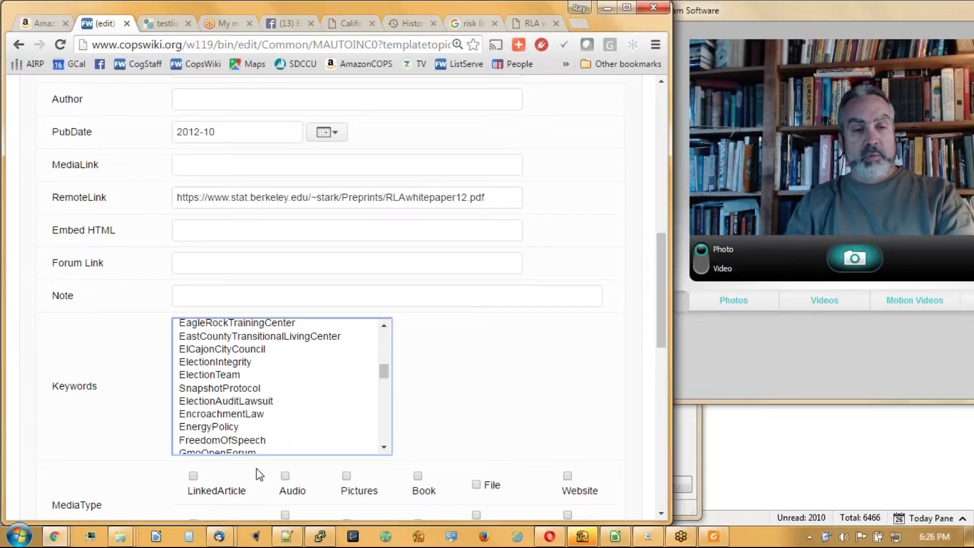
click(238, 363)
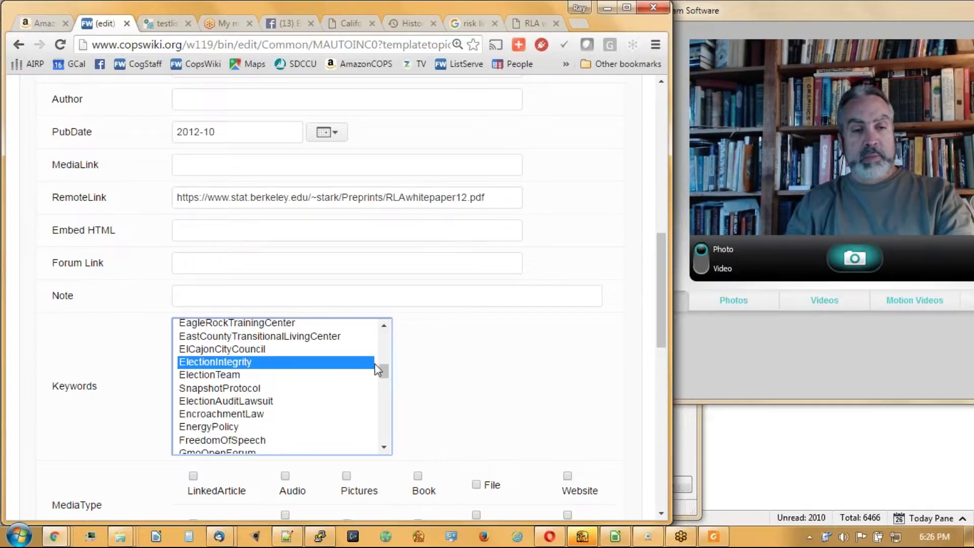
Add SnapshotProtocol to the white paper's selected keywords and mark its MediaType as PDF and Article
drag(384, 374, 384, 377)
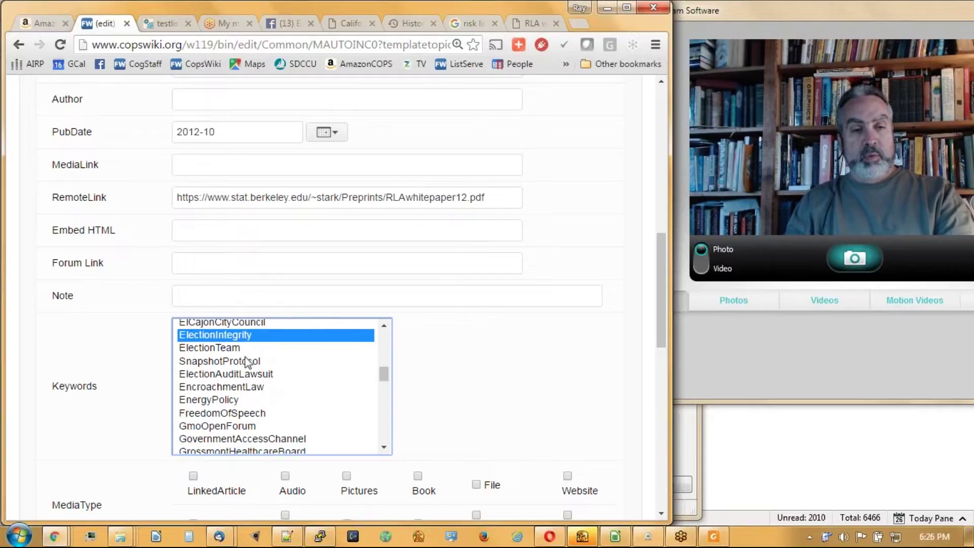
ctrl+click(274, 361)
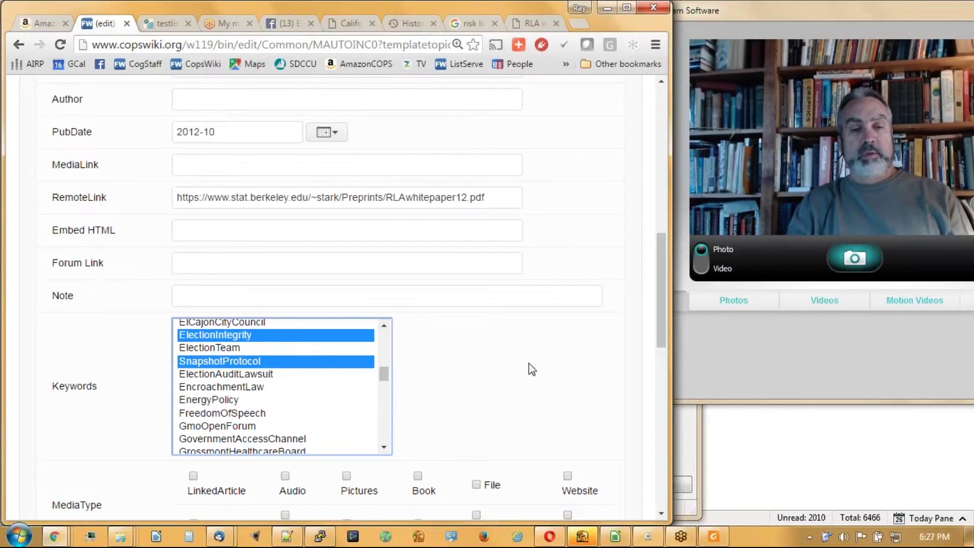
scroll(558, 355, down, 4)
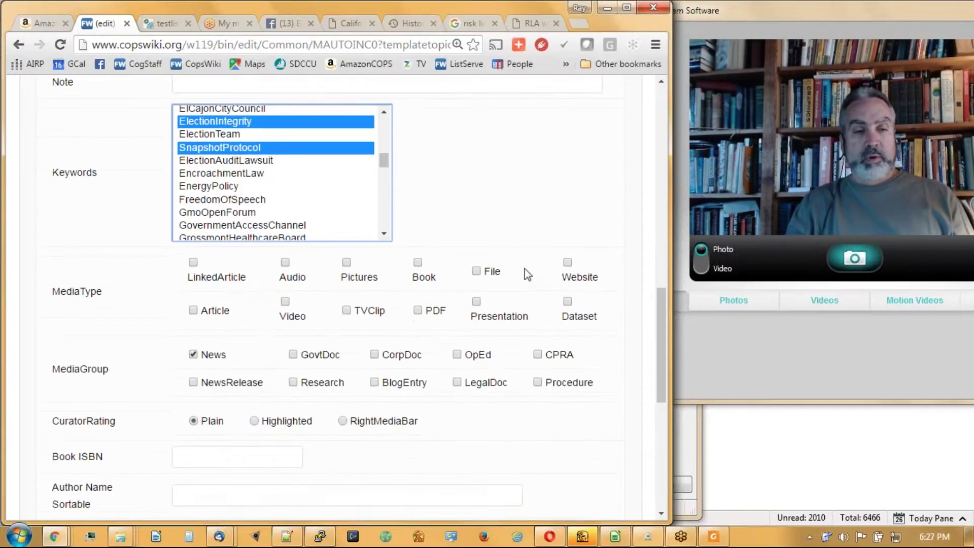
click(417, 310)
click(194, 311)
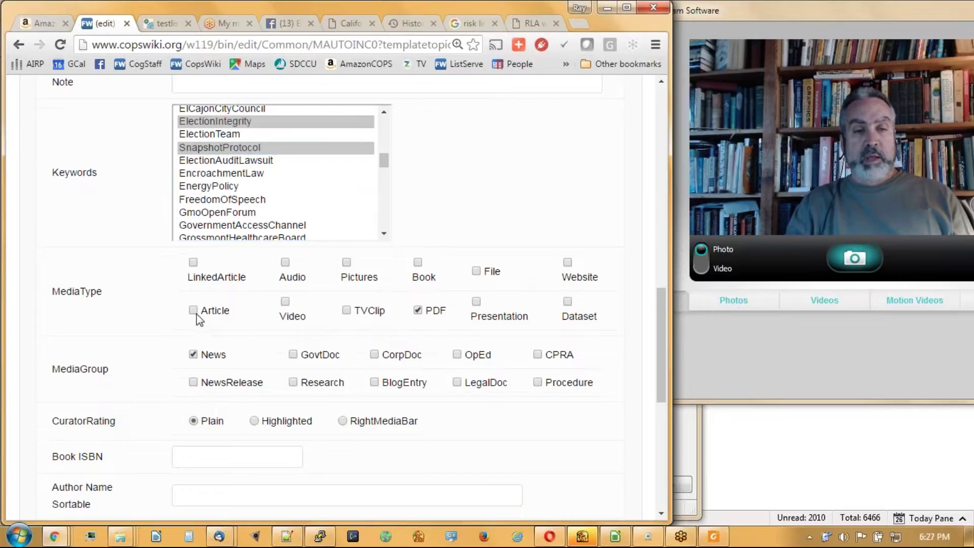
Save the white paper's new media entry
scroll(246, 353, down, 1)
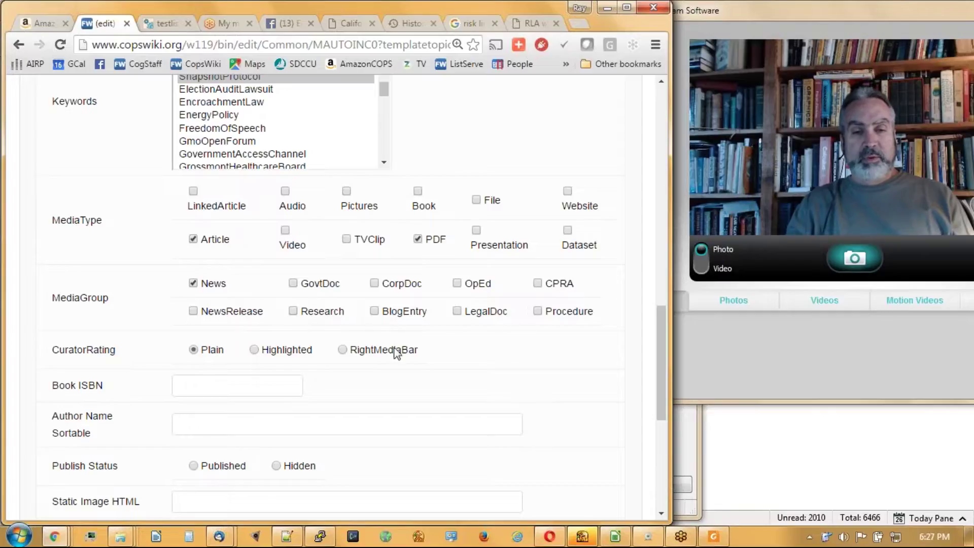
scroll(394, 404, down, 7)
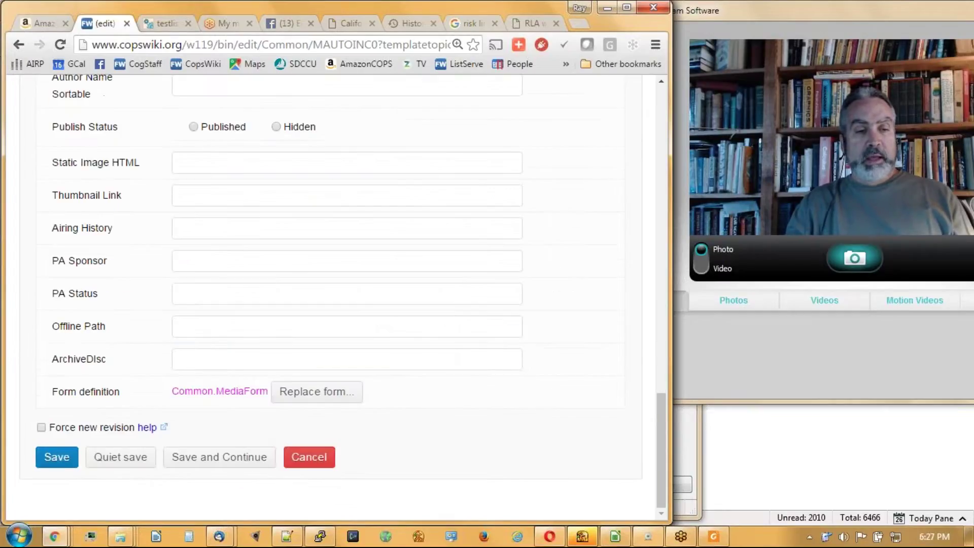
click(57, 458)
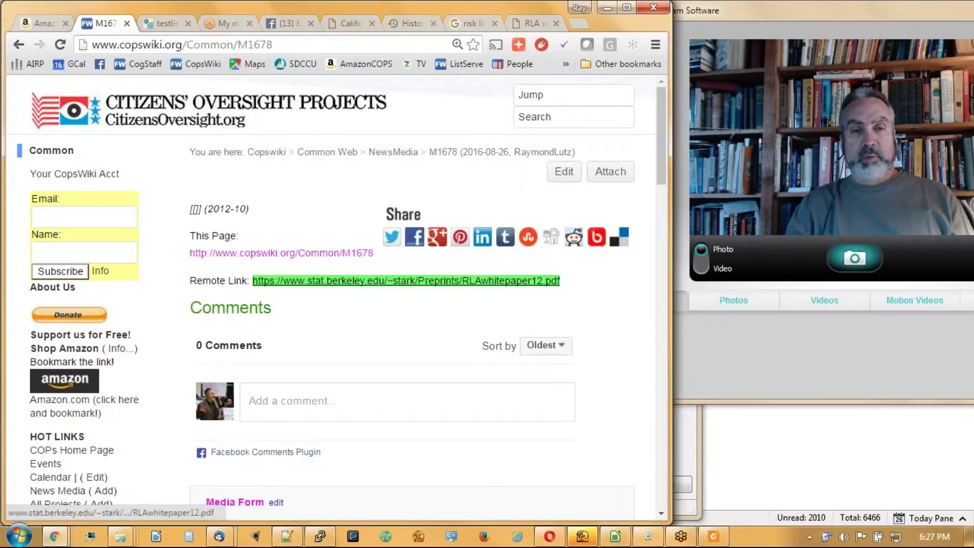
Download the white paper PDF as RLAwhitepaper12.pdf into the Risk Limiting Audits folder under ElectionIntegrity's LawsAndStandards
click(532, 23)
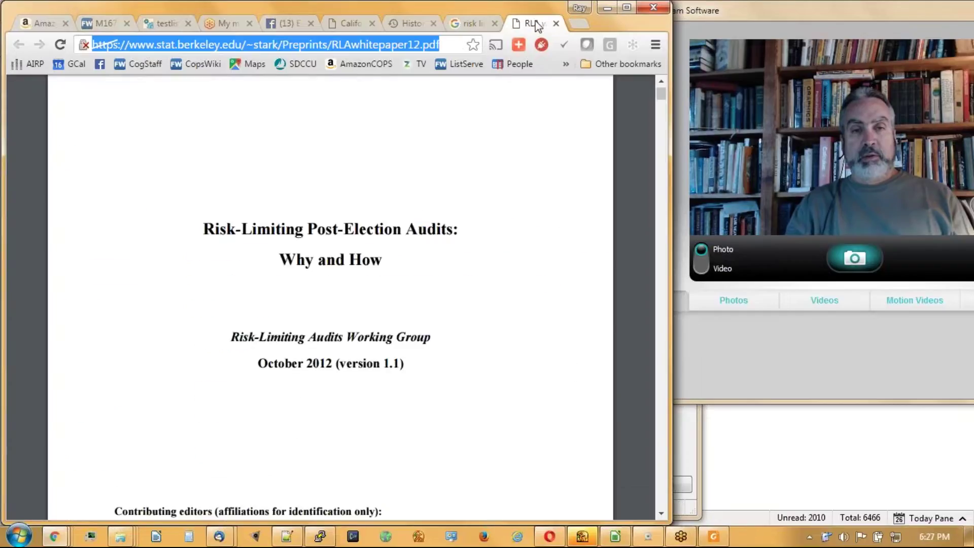
click(578, 93)
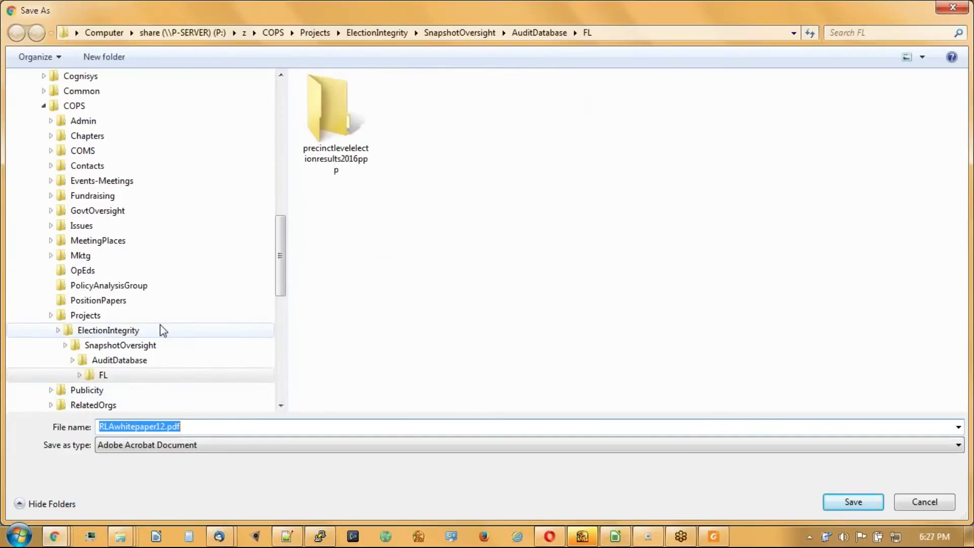
mouse_move(282, 219)
mouse_down()
mouse_move(282, 257)
mouse_move(282, 203)
mouse_move(281, 223)
mouse_up()
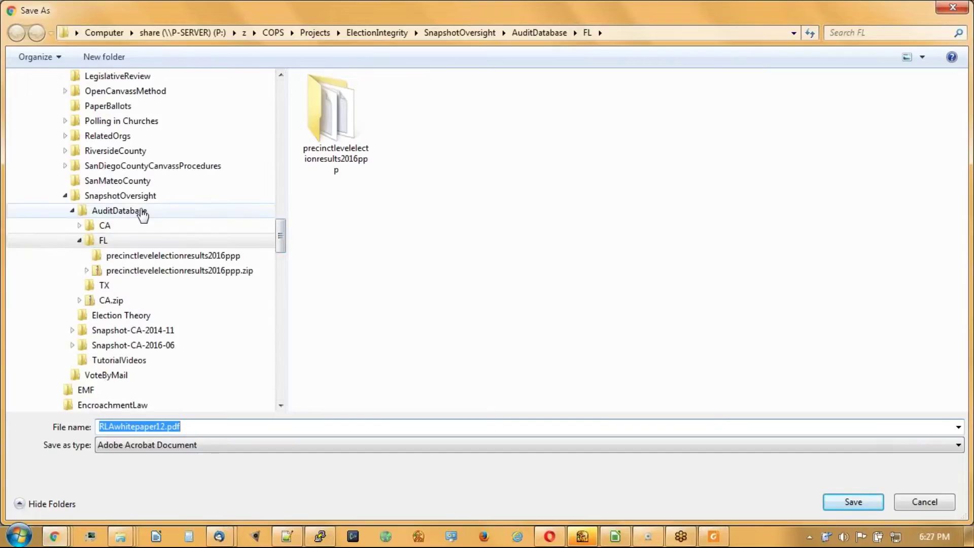
click(113, 320)
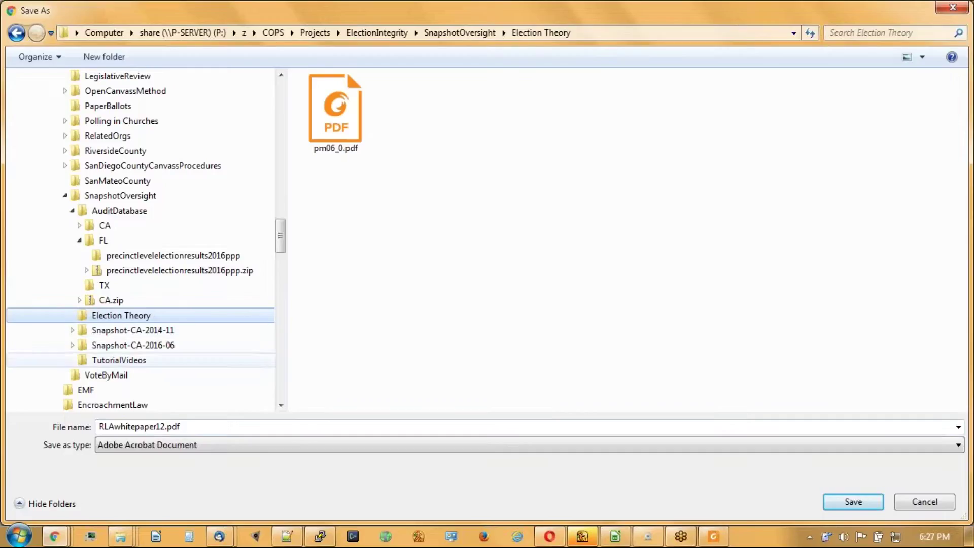
drag(282, 247, 283, 231)
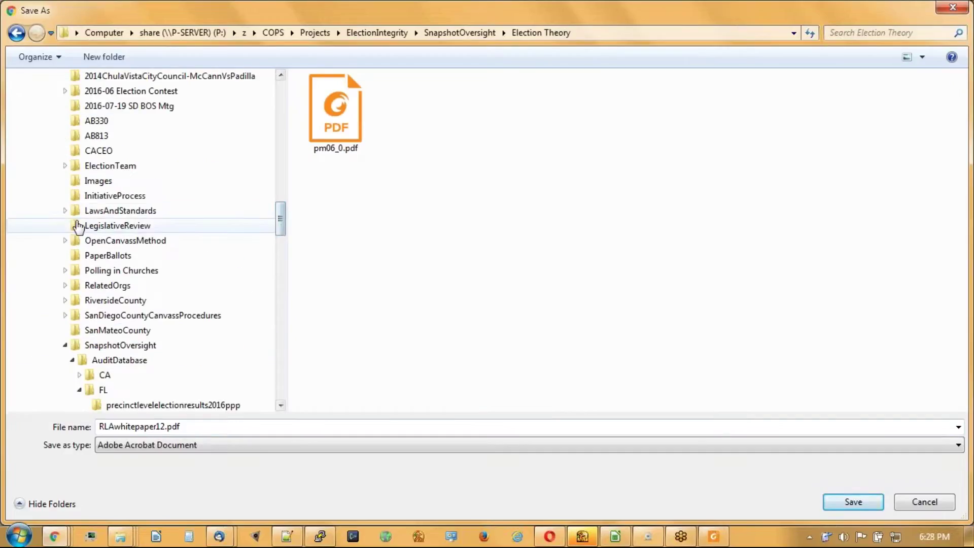
click(65, 211)
click(112, 225)
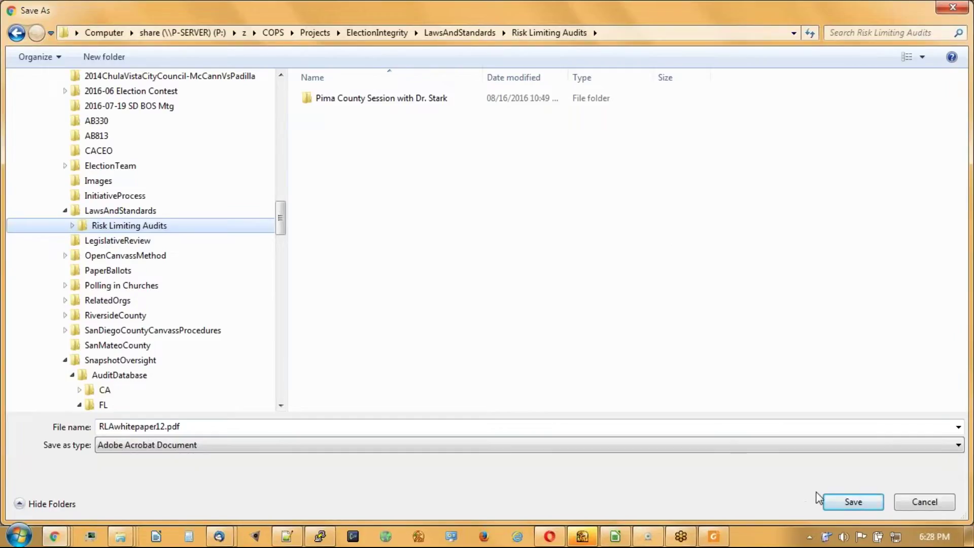
click(873, 506)
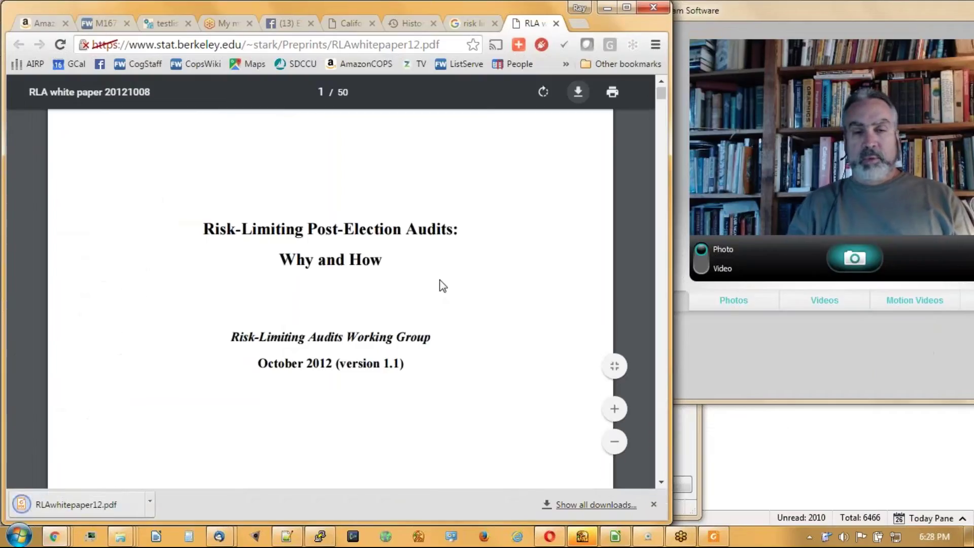
click(813, 213)
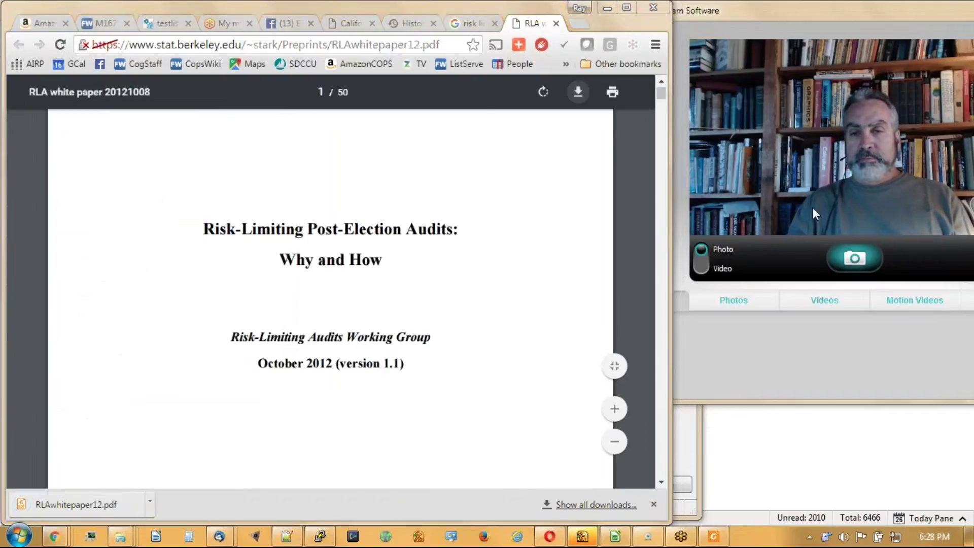
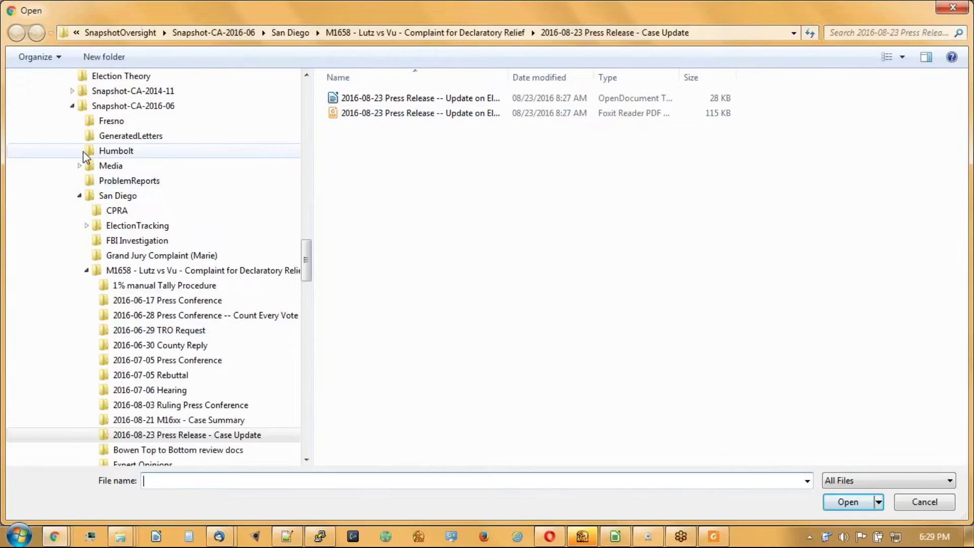
Choose RLAwhitepaper12.pdf from the LawsAndStandards Risk Limiting Audits folder as the file to attach to M1678
click(72, 106)
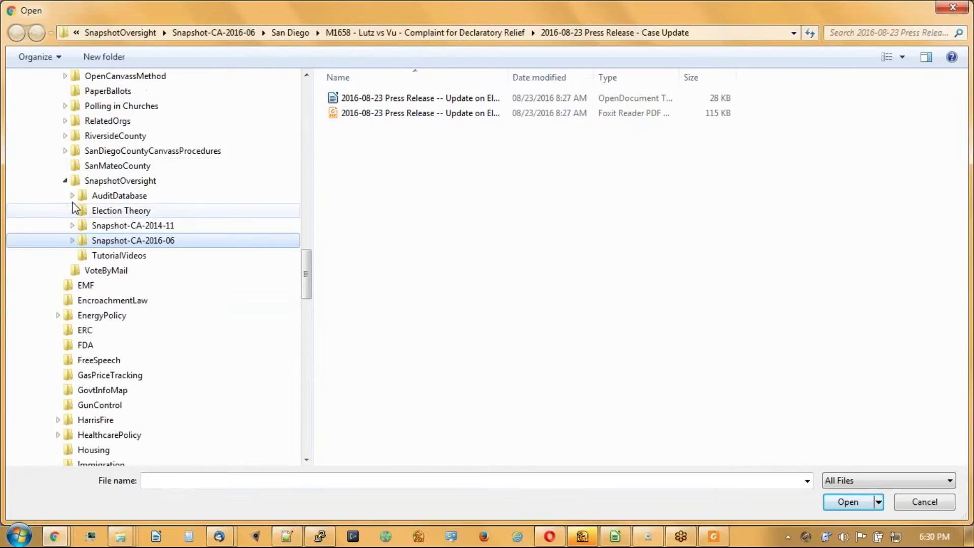
scroll(80, 224, up, 2)
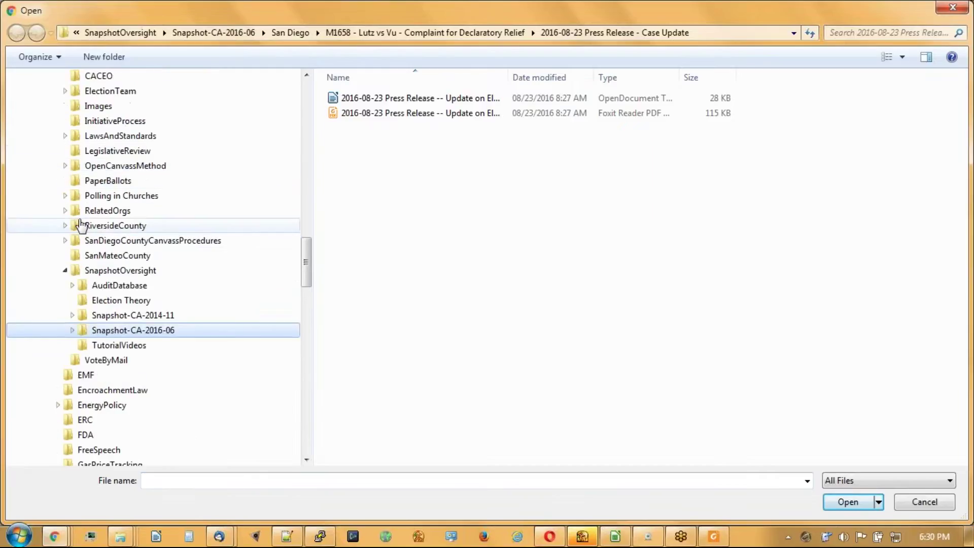
click(64, 136)
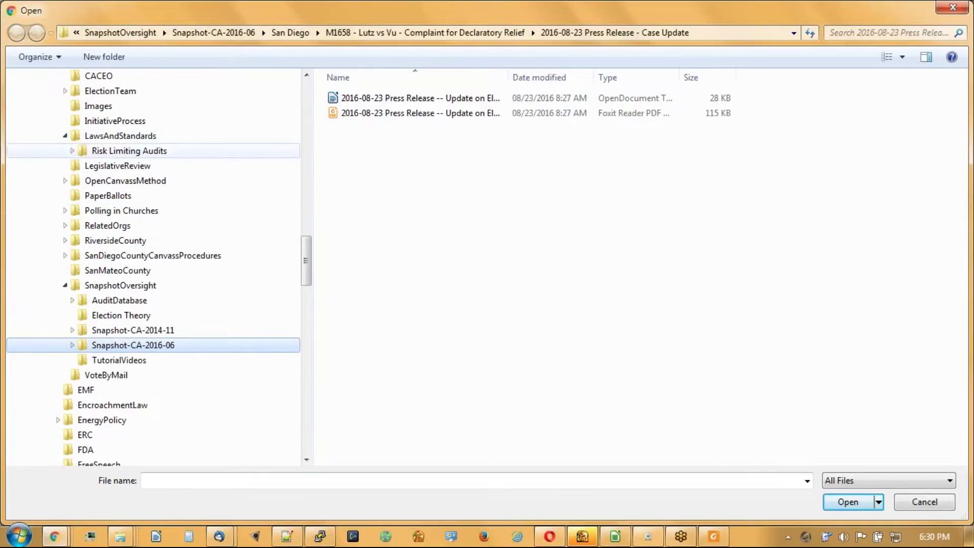
click(109, 151)
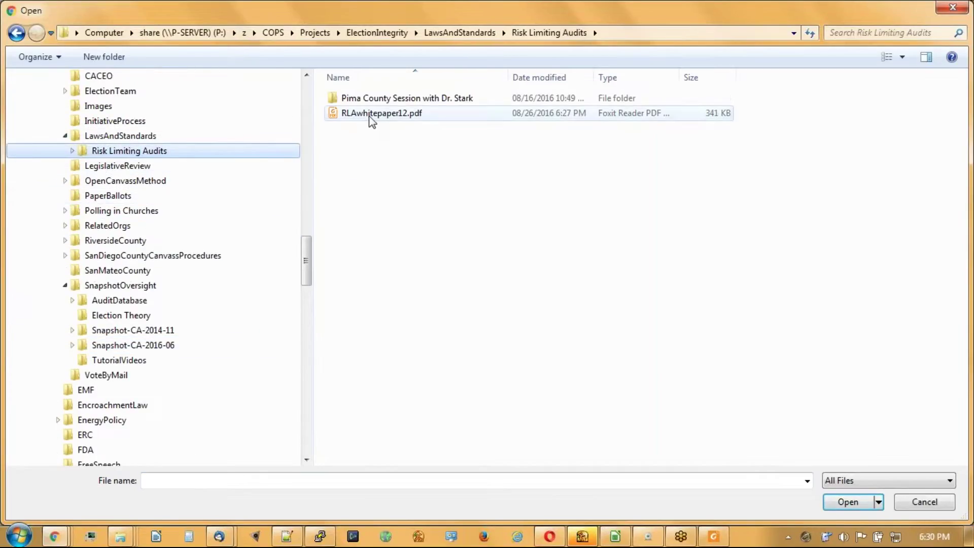
click(372, 120)
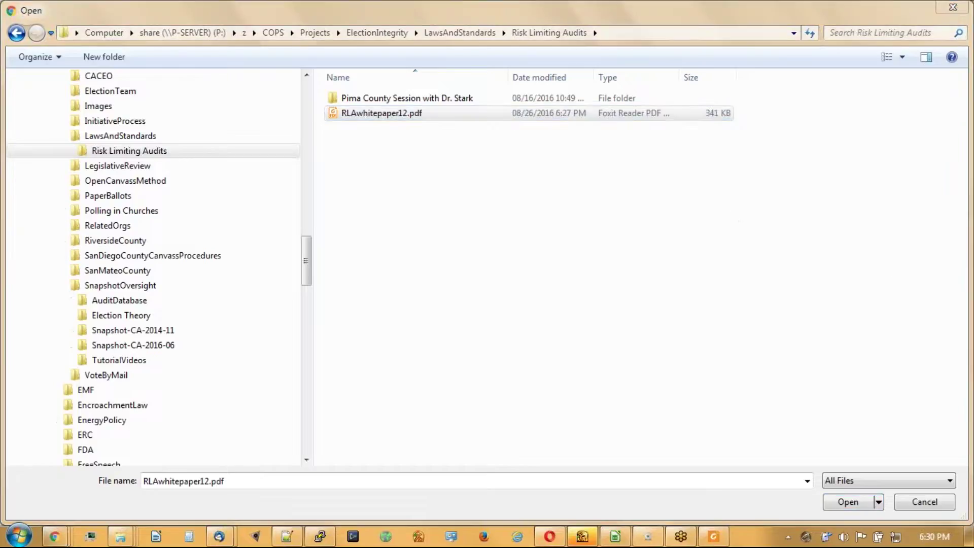
click(848, 502)
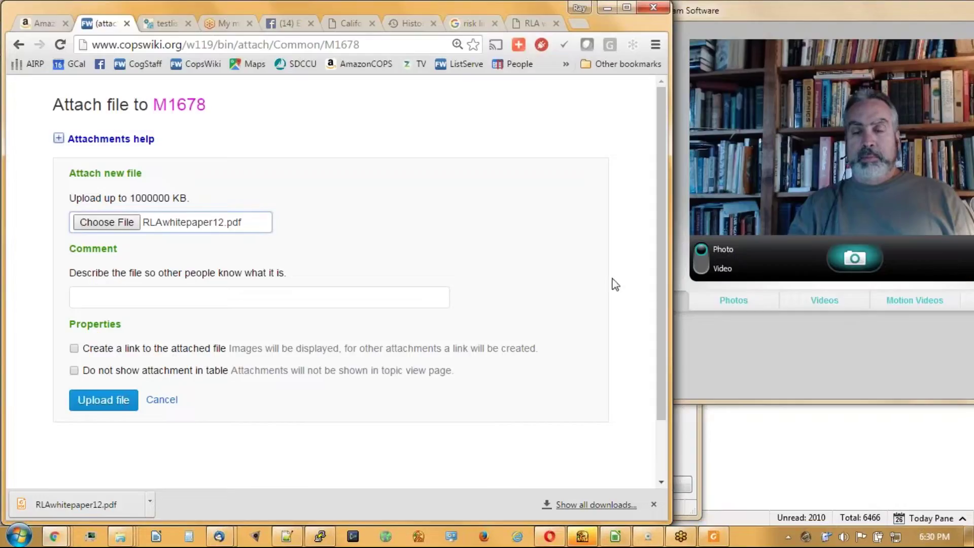
click(830, 221)
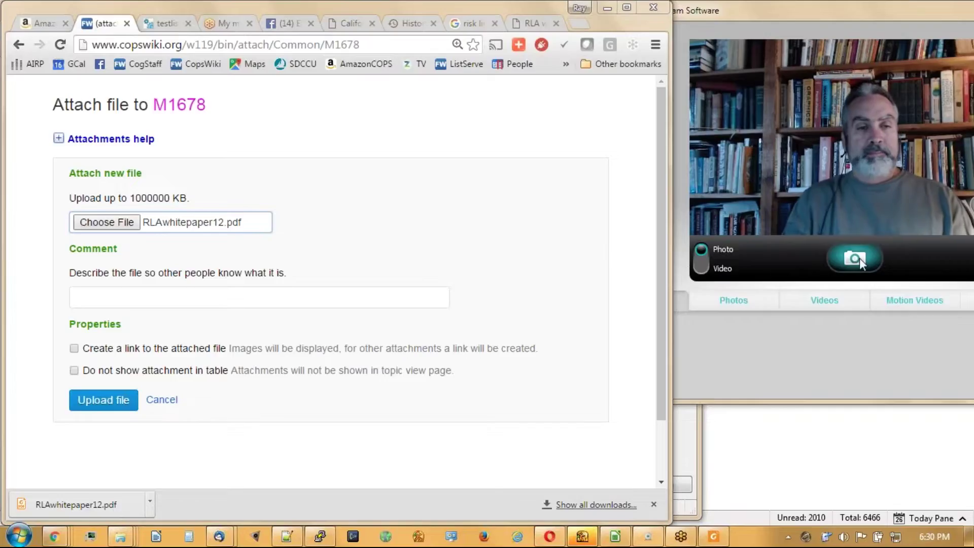
Enter "White Paper on Risk Limiting Audits" as the attachment's comment
click(147, 297)
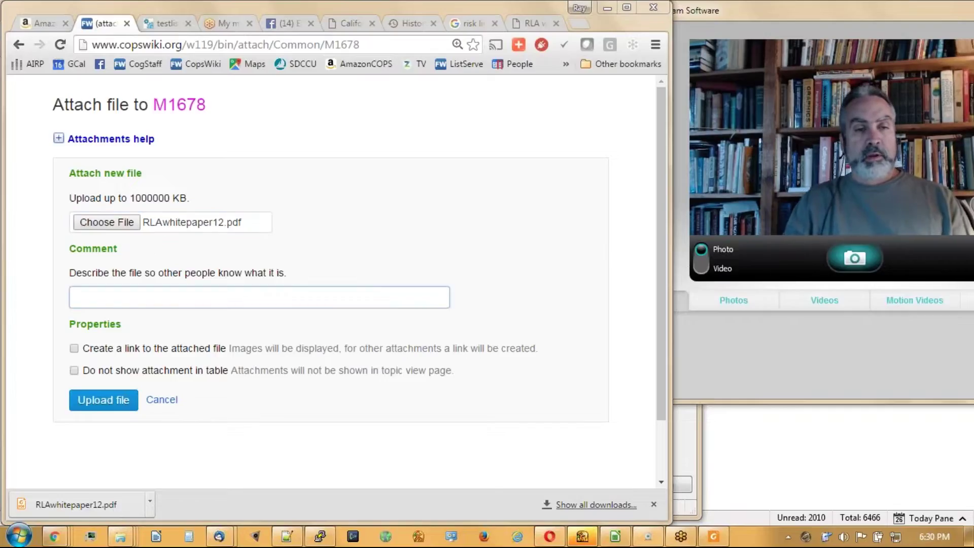
click(173, 301)
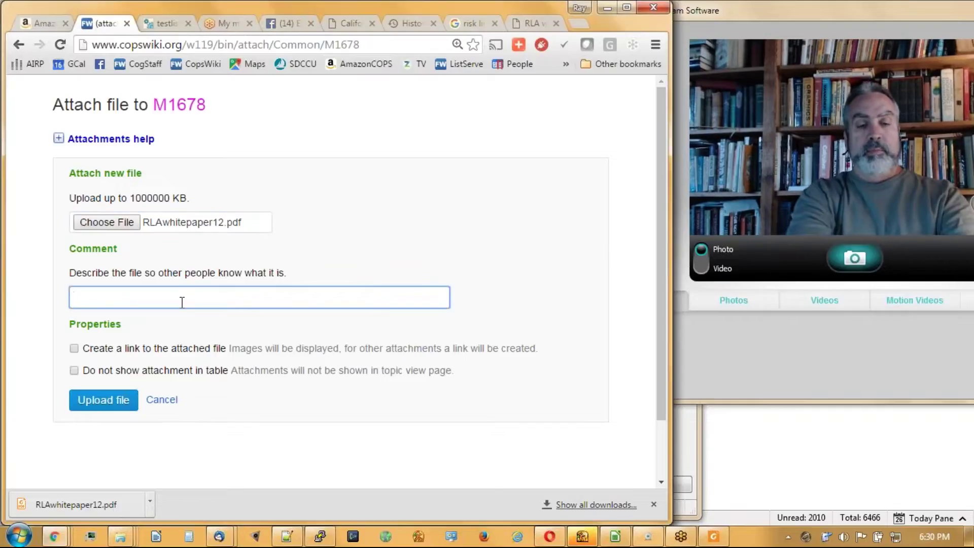
text(White Paper on Rish)
key(BackSpace)
key(BackSpace)
text(k L)
text(miti)
key(BackSpace)
key(BackSpace)
key(BackSpace)
key(BackSpace)
text(imiting Audits)
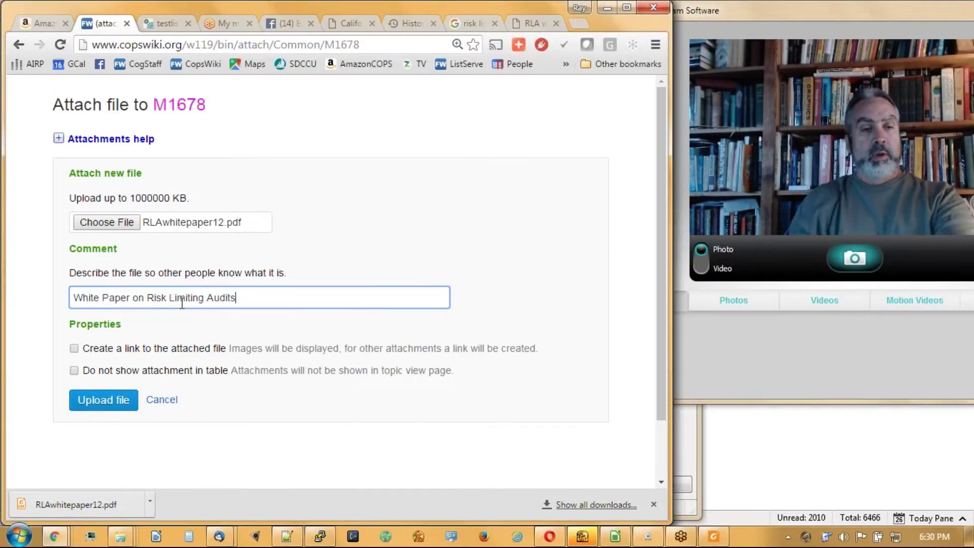
Upload the PDF with a link to the attached file created, and check the link on the entry's page
click(75, 349)
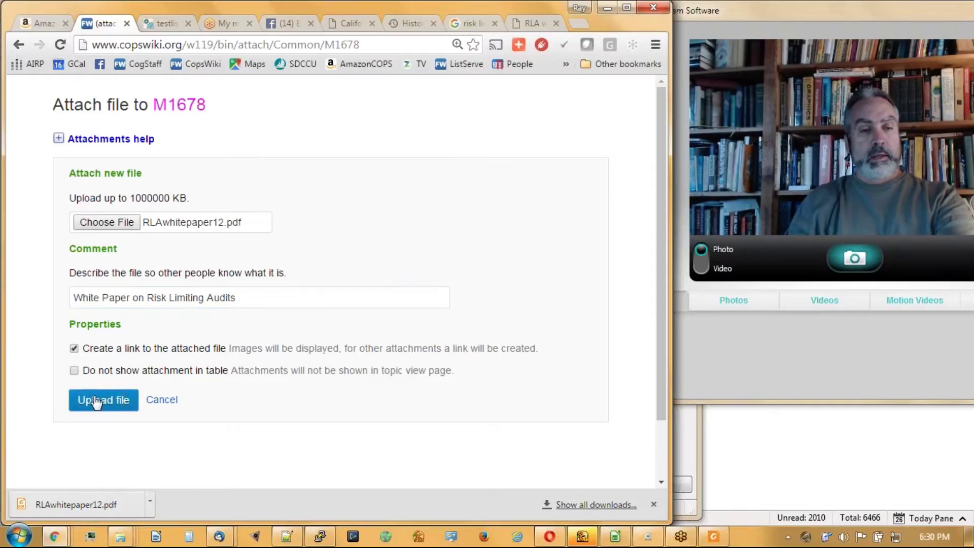
click(97, 399)
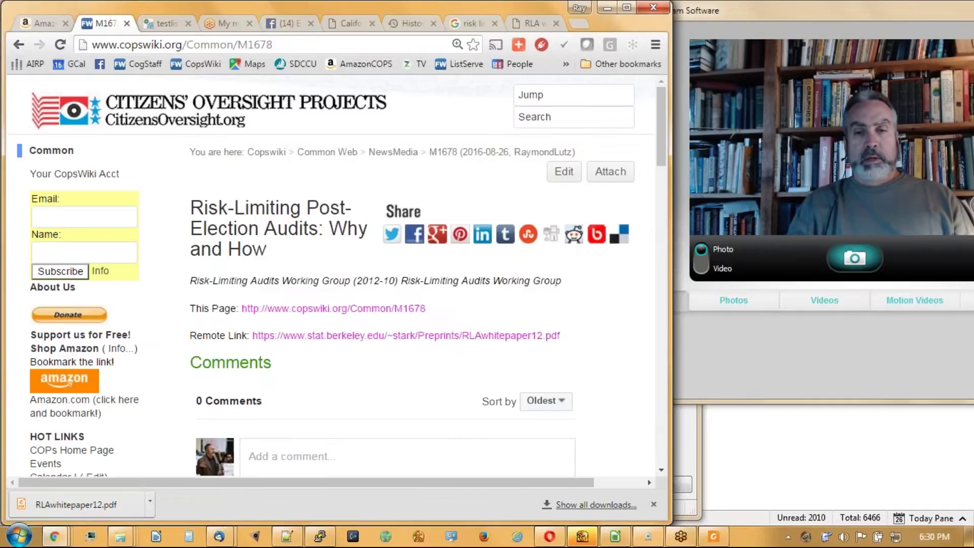
drag(662, 128, 666, 155)
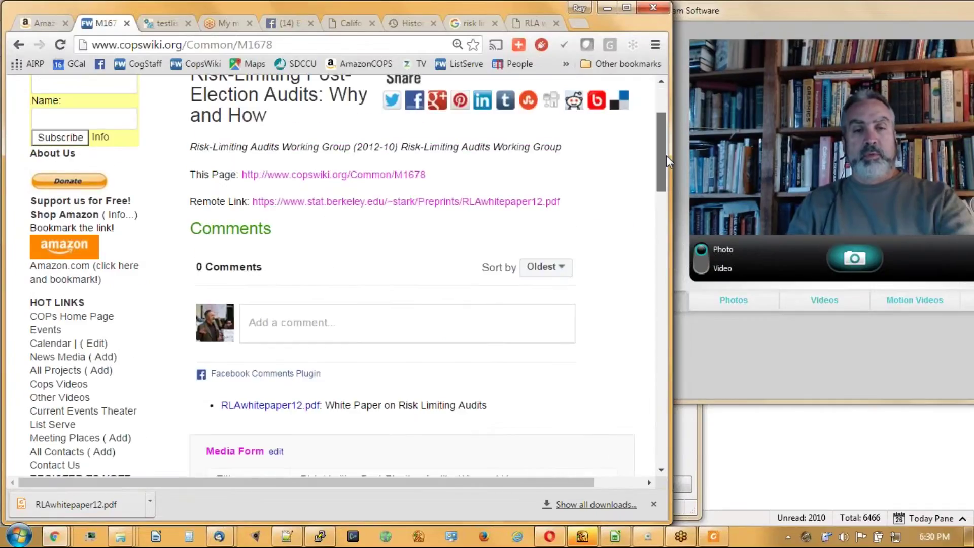
drag(665, 155, 667, 162)
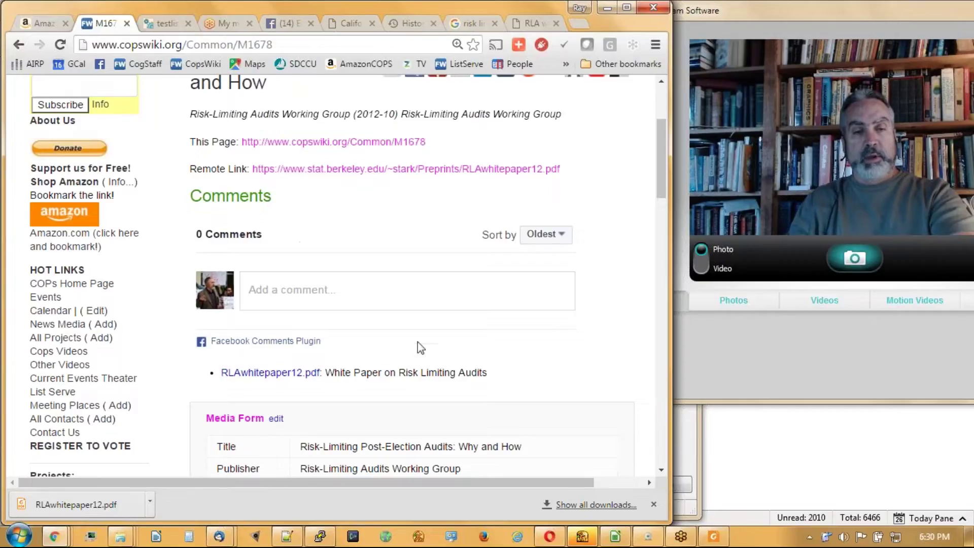
drag(662, 140, 665, 107)
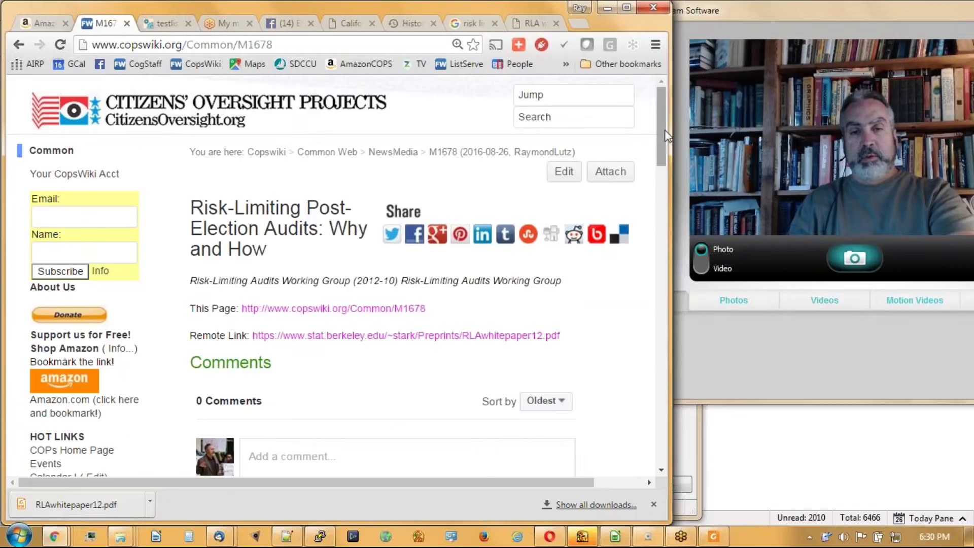
Edit M1678's wiki text and move the RLAwhitepaper12.pdf link line above the "Don't add anything below this point" comment
drag(662, 150, 660, 323)
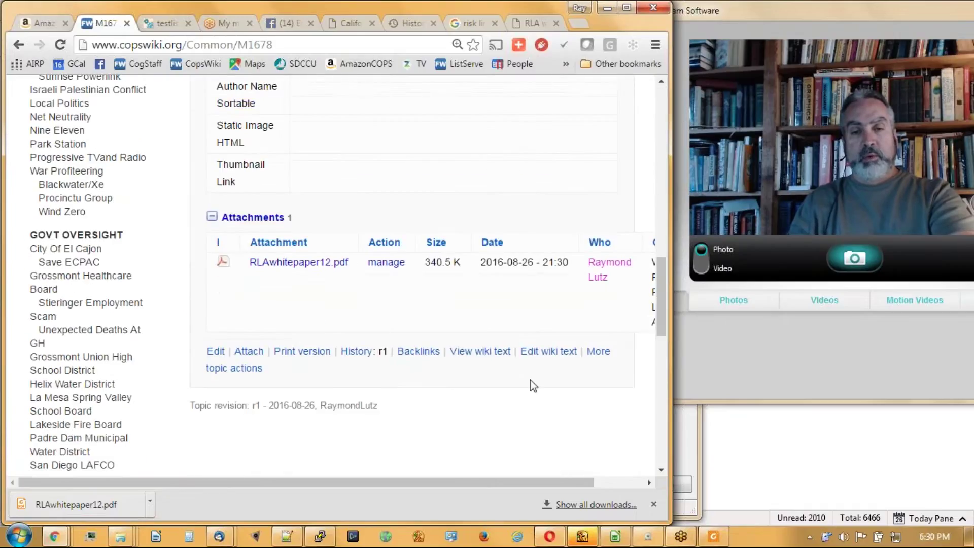
click(545, 352)
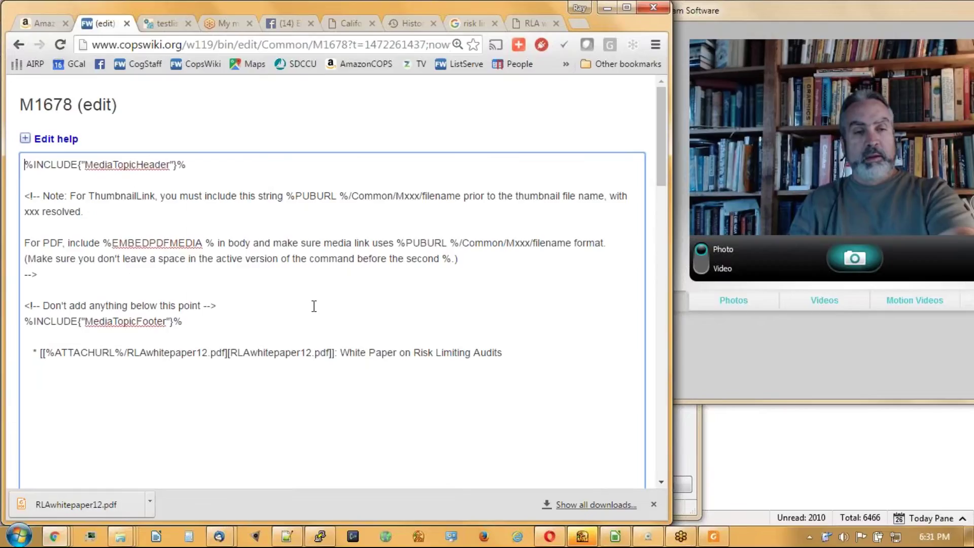
drag(521, 358, 8, 346)
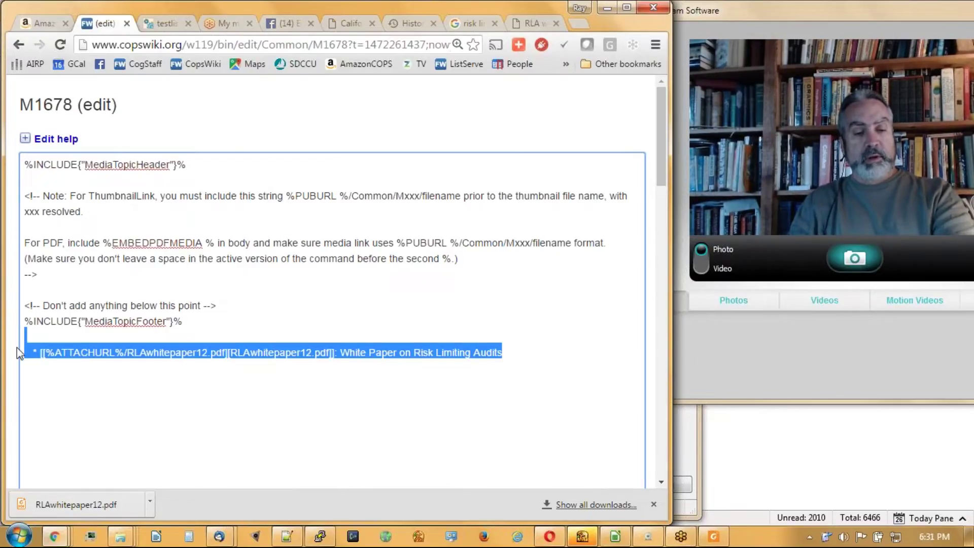
key(ctrl+x)
click(75, 270)
key(Return)
key(Return)
key(ctrl+v)
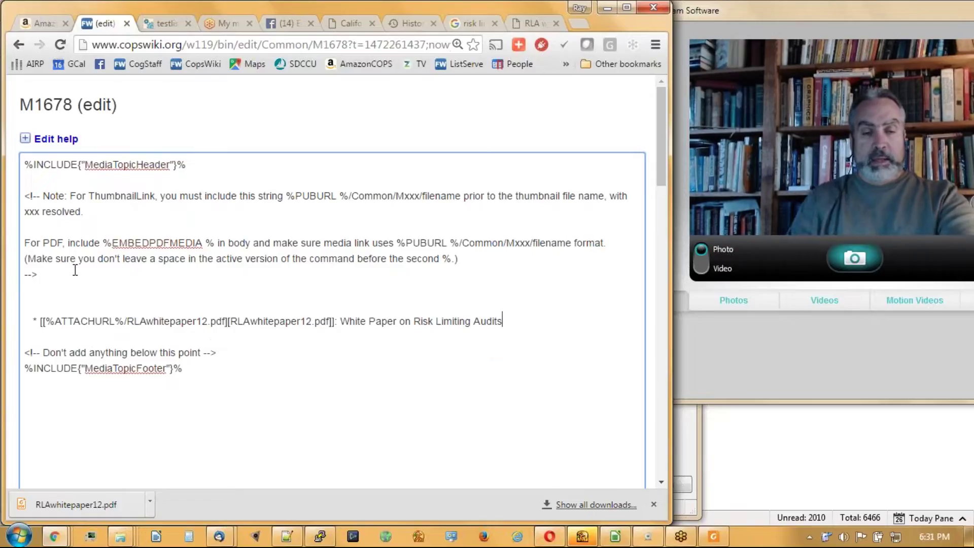
Add %EMBEDPDFMEDIA% to M1678's wiki text below the RLAwhitepaper12.pdf link line, separated from it by a blank line
key(Return)
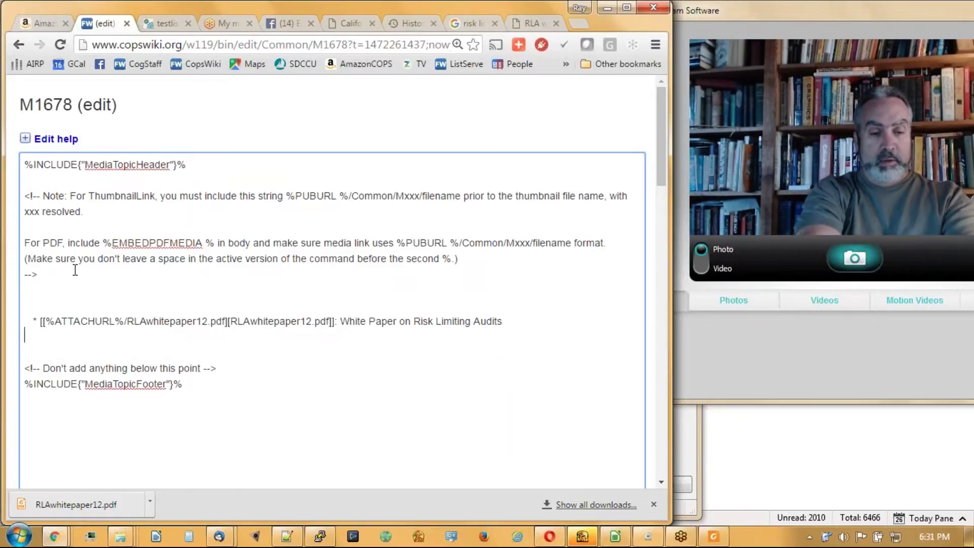
text(%EMBEDPD)
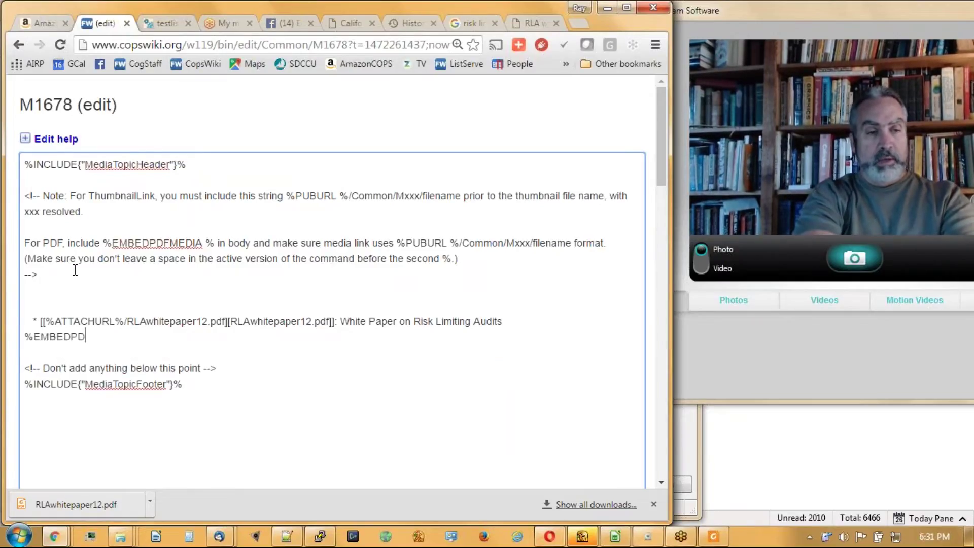
text(FMEDIA%)
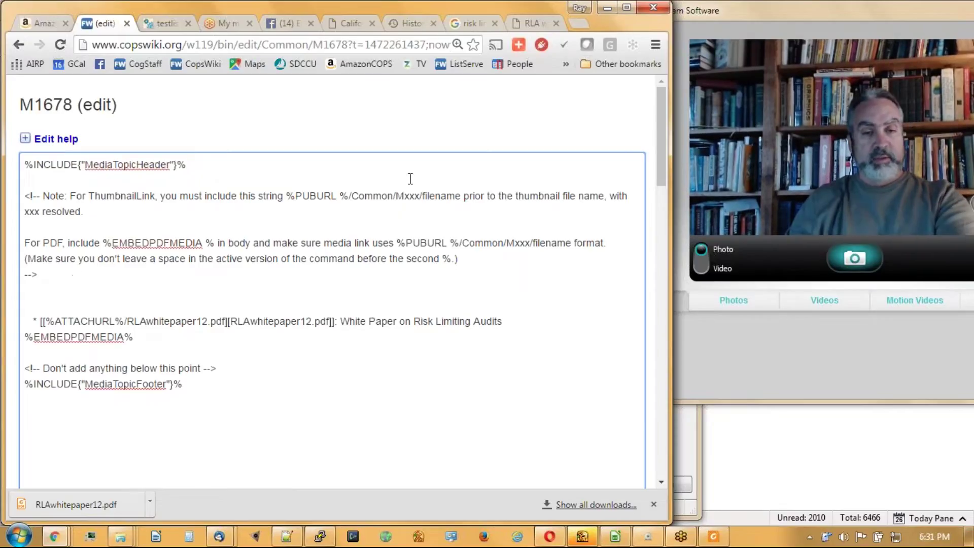
click(528, 321)
key(Return)
Copy %ATTACHURL%/RLAwhitepaper12.pdf from the link line into the MediaLink field and save the entry with a quiet save
drag(46, 320, 227, 325)
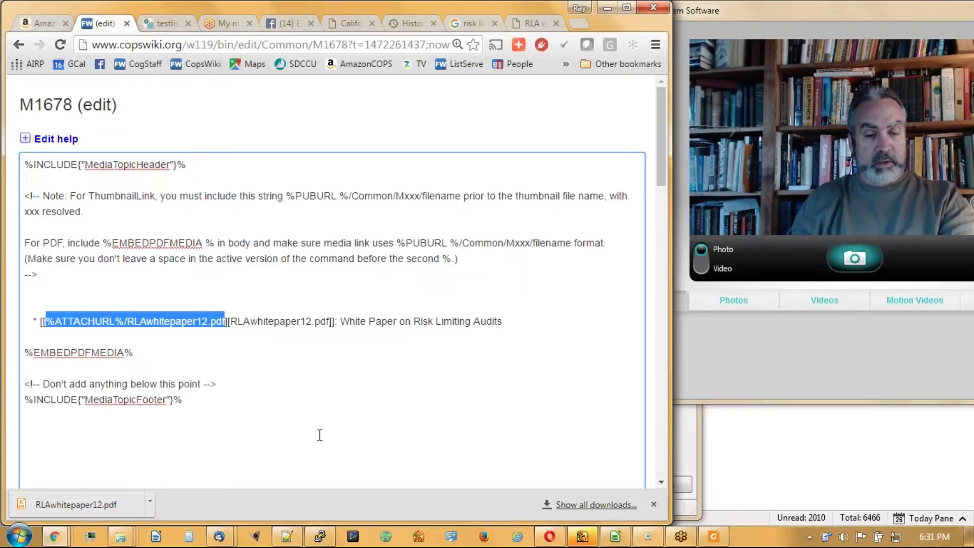
scroll(376, 404, down, 5)
scroll(305, 304, down, 3)
click(227, 297)
key(ctrl+v)
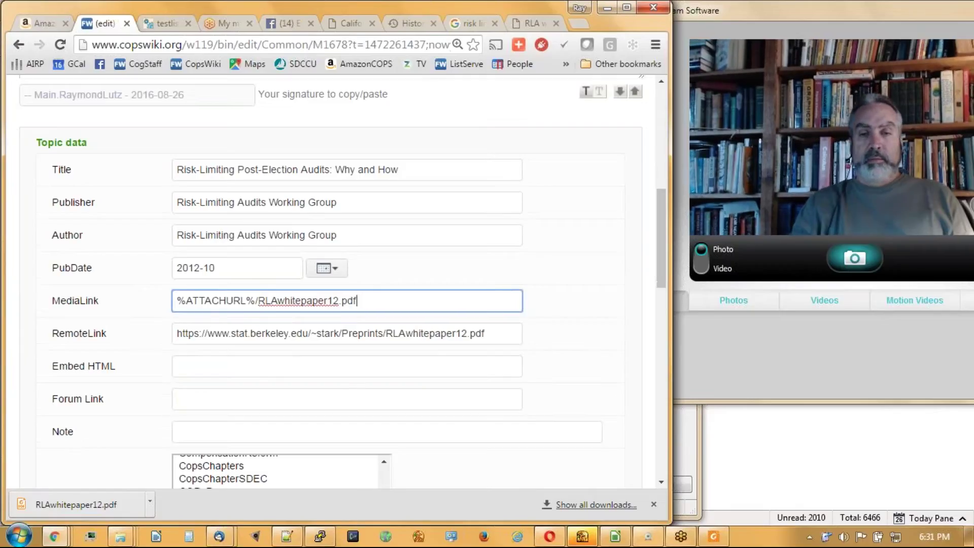
drag(661, 234, 660, 424)
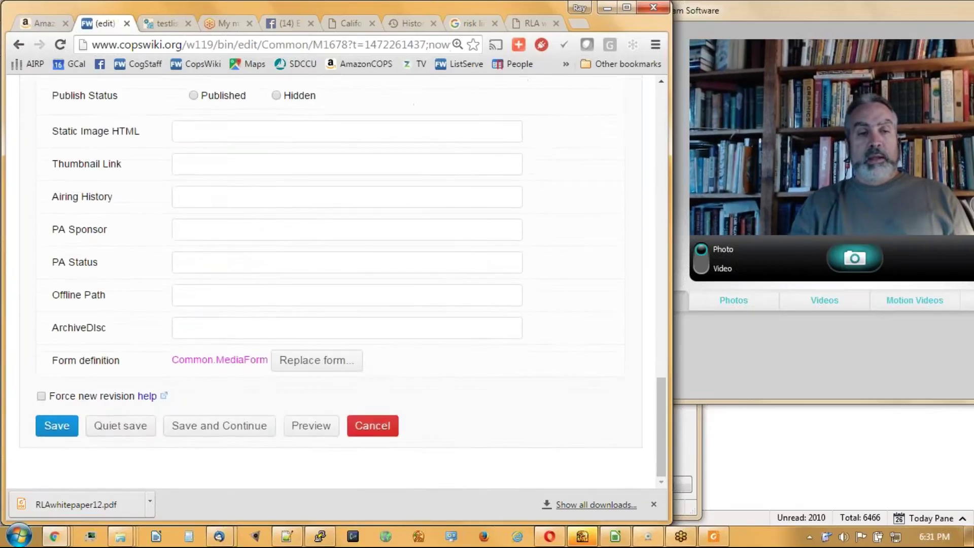
click(106, 429)
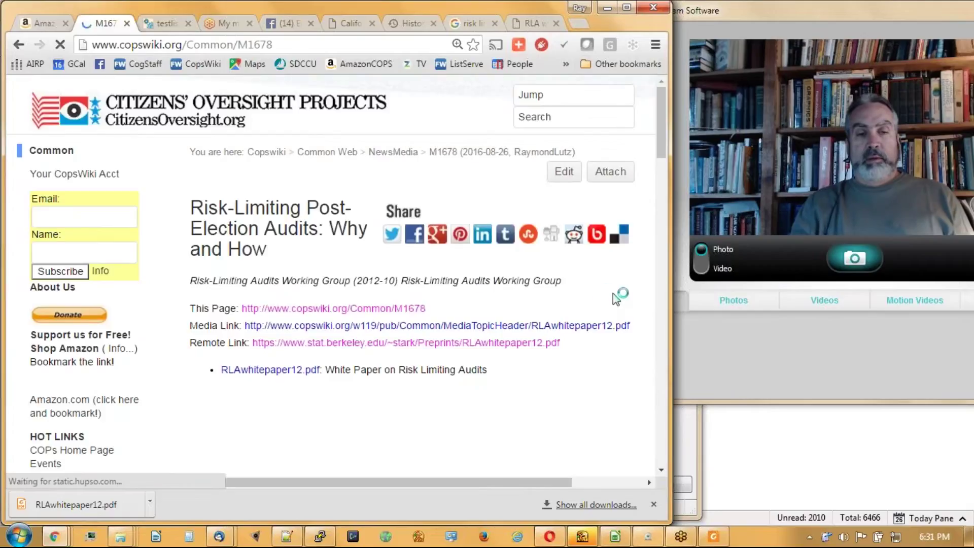
Examine the saved M1678 page, its media and remote links, and the embedded white paper through to the Executive Summary
scroll(647, 234, down, 5)
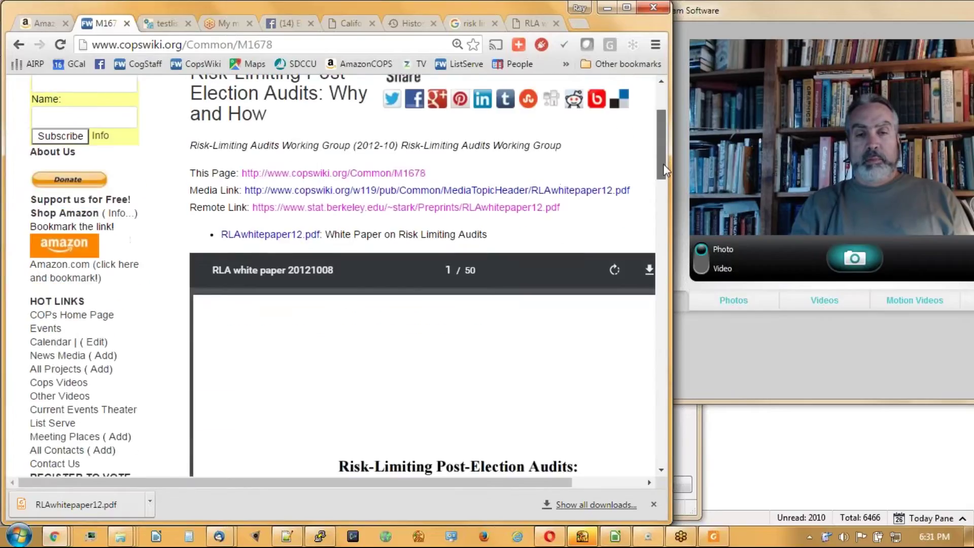
drag(673, 234, 766, 222)
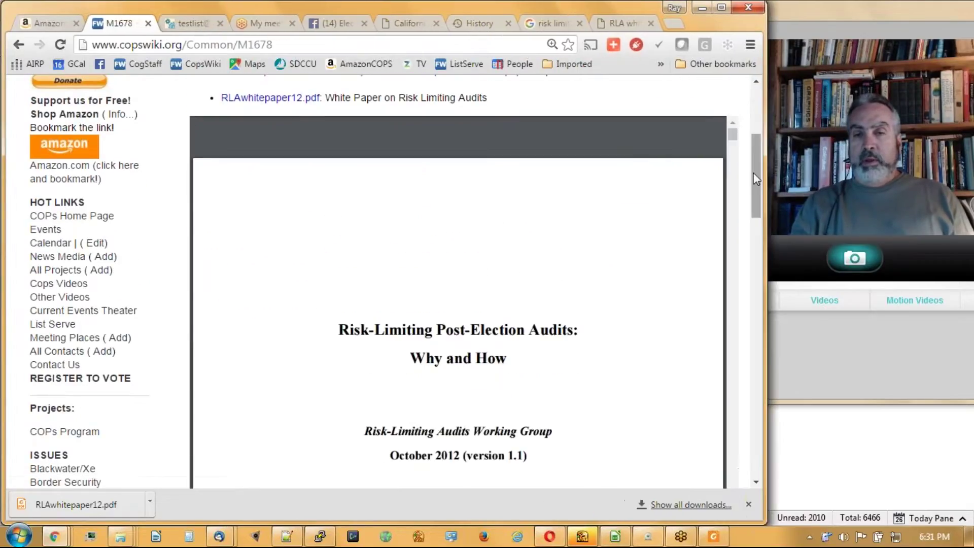
drag(756, 172, 772, 147)
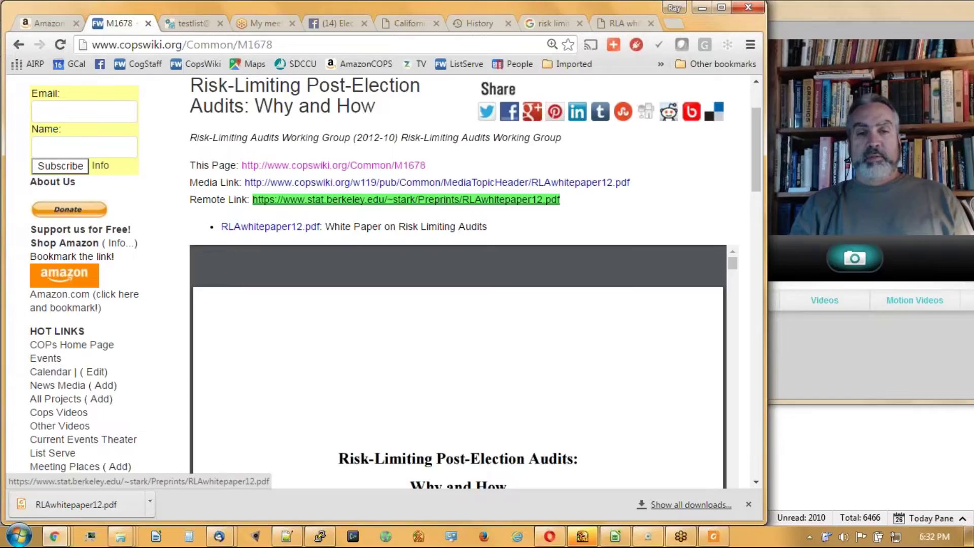
scroll(563, 235, down, 5)
scroll(566, 237, down, 4)
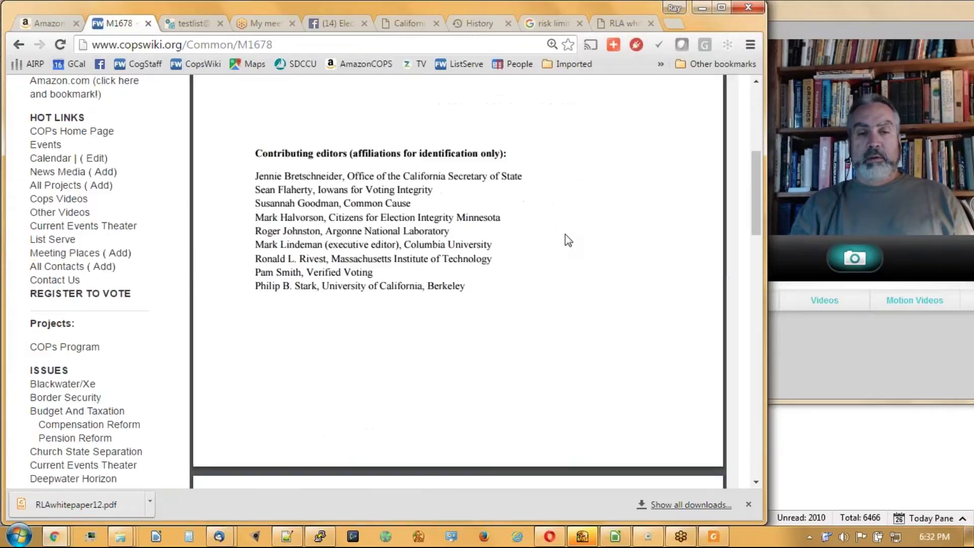
drag(756, 168, 755, 88)
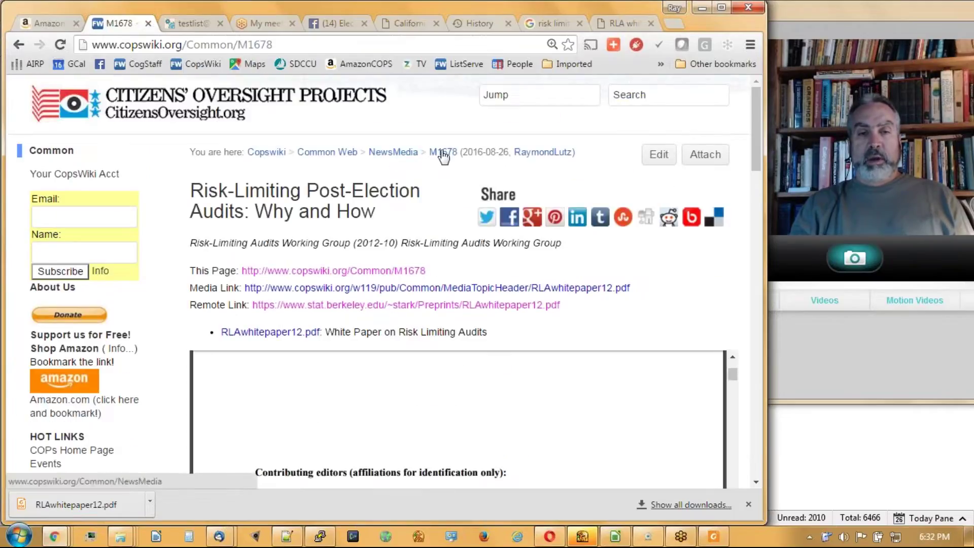
scroll(439, 175, down, 5)
scroll(439, 174, down, 5)
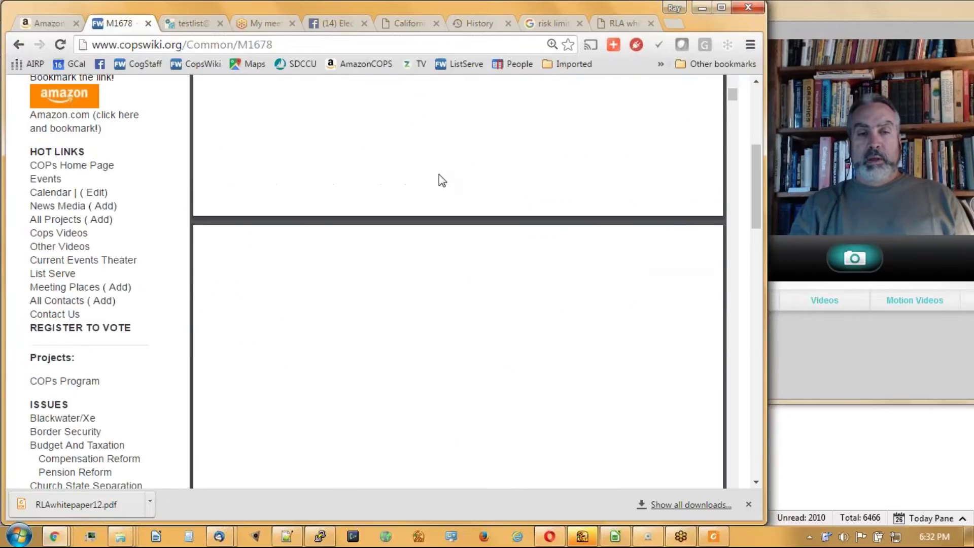
scroll(568, 201, down, 2)
scroll(629, 207, down, 10)
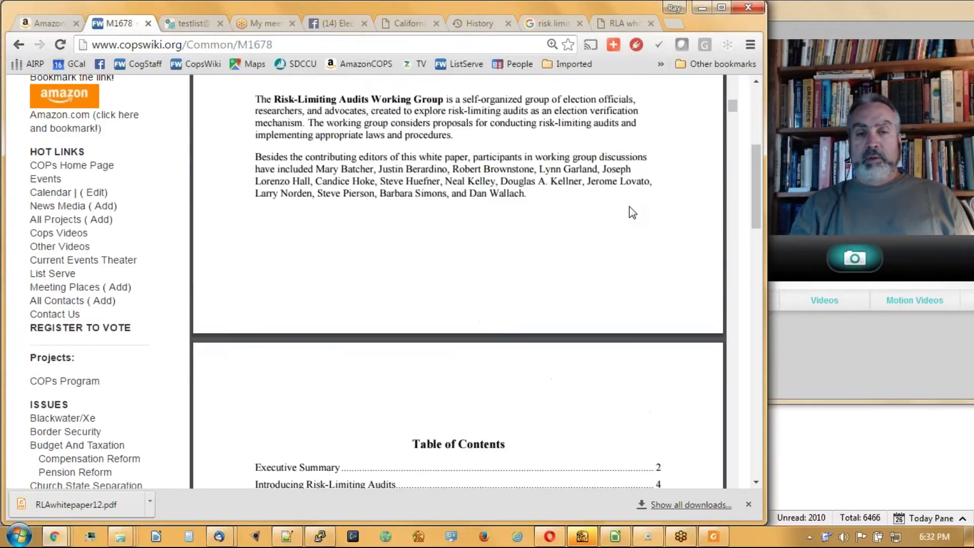
scroll(629, 205, down, 7)
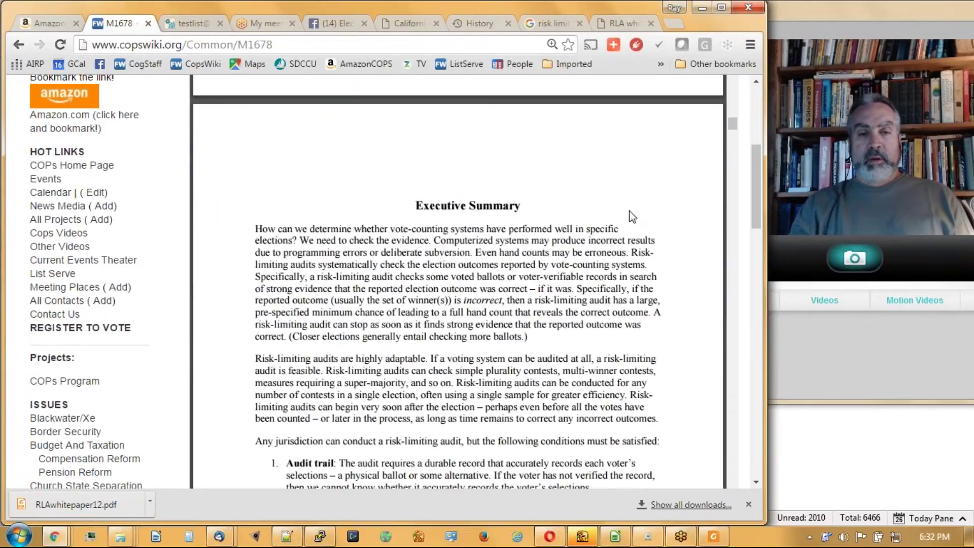
drag(755, 187, 759, 118)
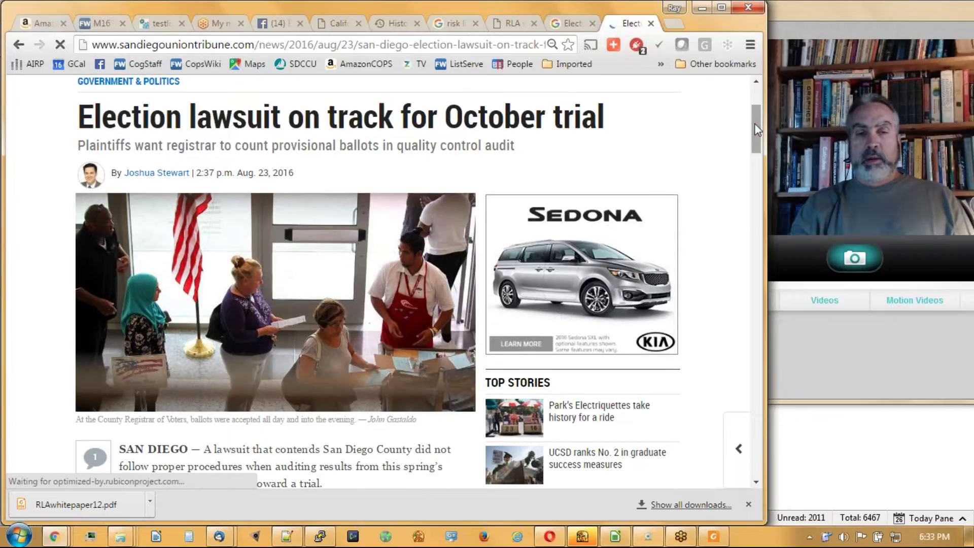
Look through the San Diego Union-Tribune article "Election lawsuit on track for October trial" and select it from headline to last paragraph for copying
drag(755, 124, 756, 100)
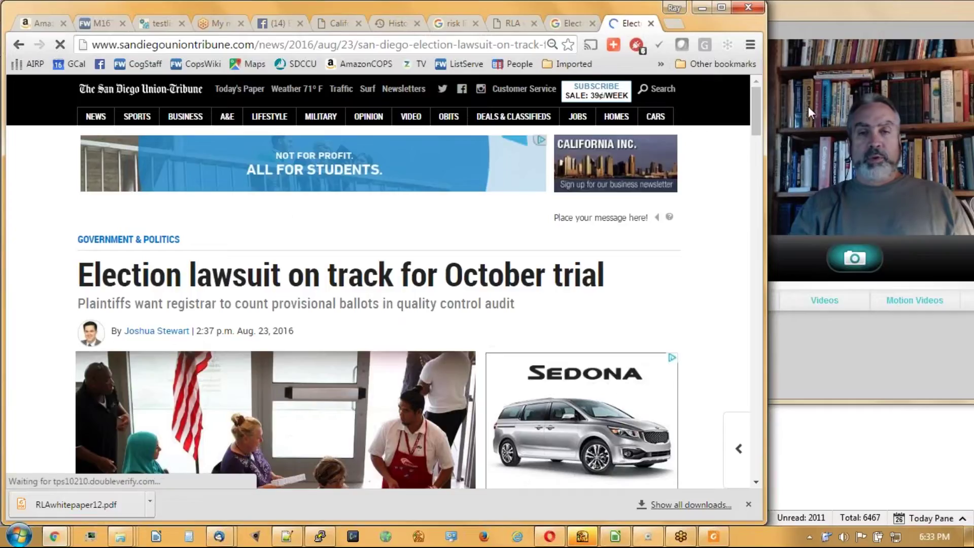
drag(759, 100, 761, 109)
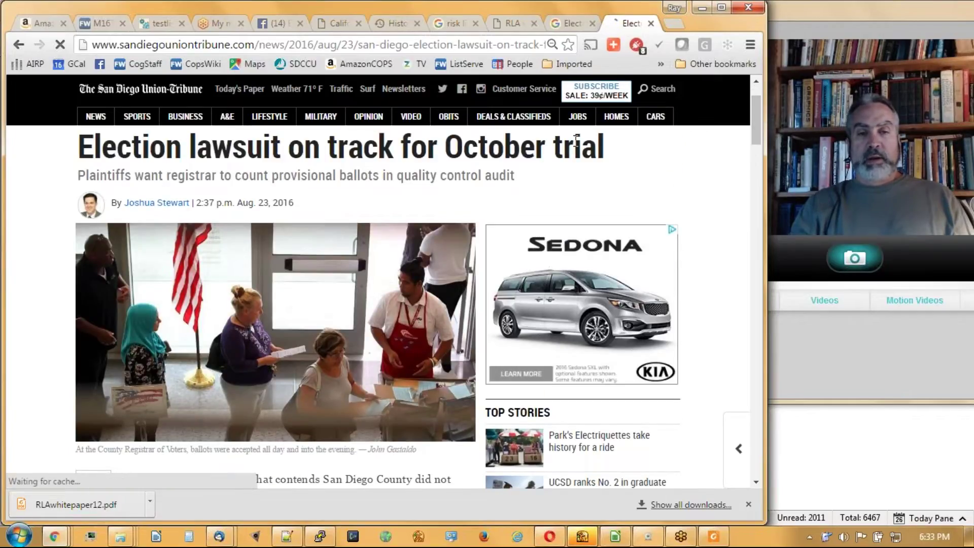
drag(757, 117, 748, 210)
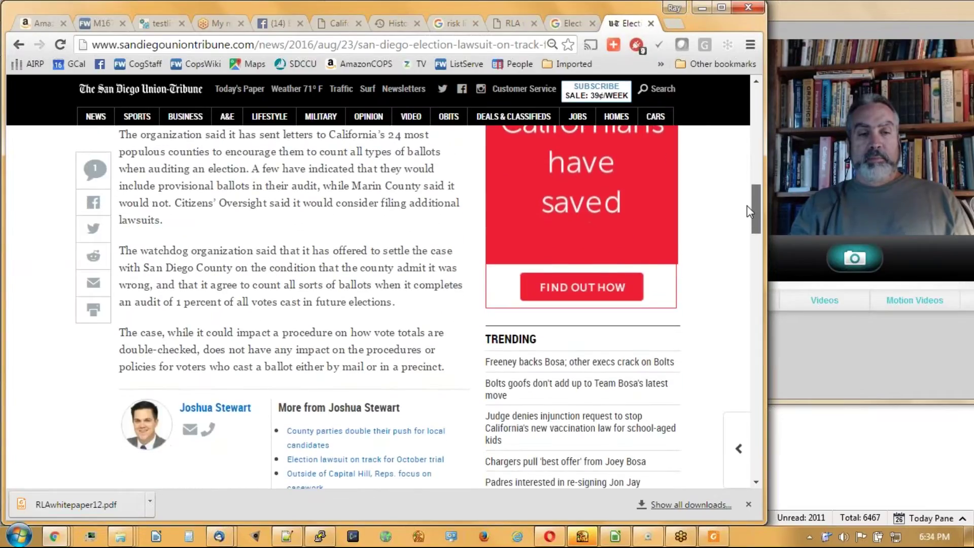
drag(747, 205, 749, 105)
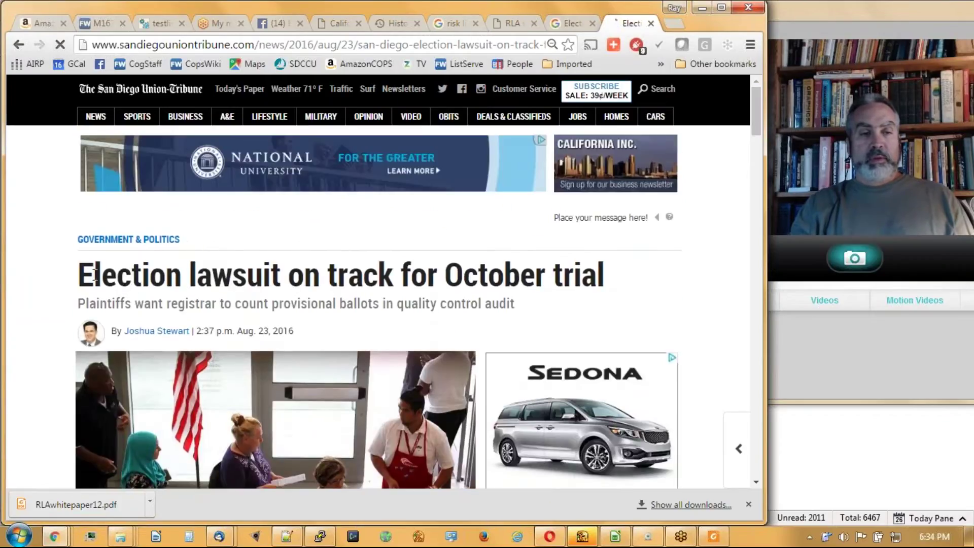
drag(78, 274, 129, 287)
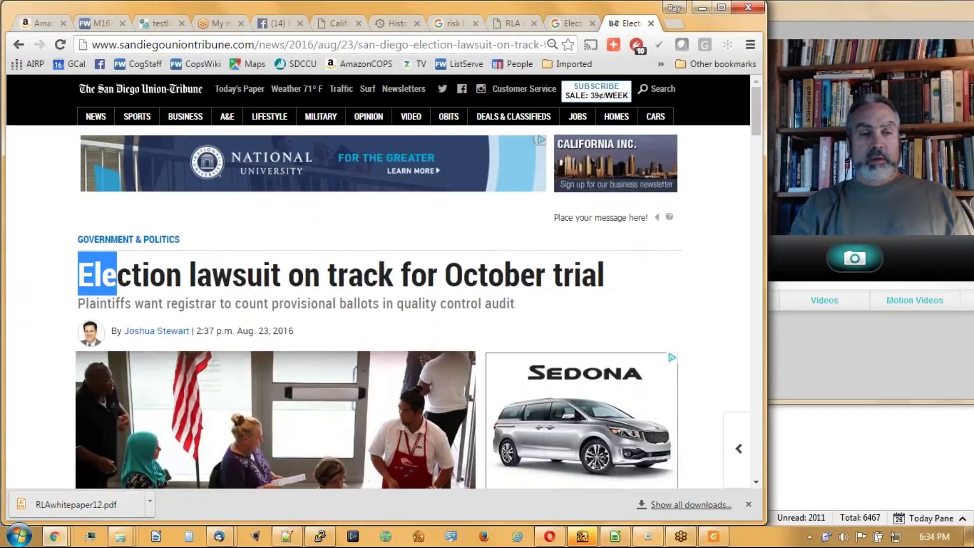
scroll(325, 304, down, 5)
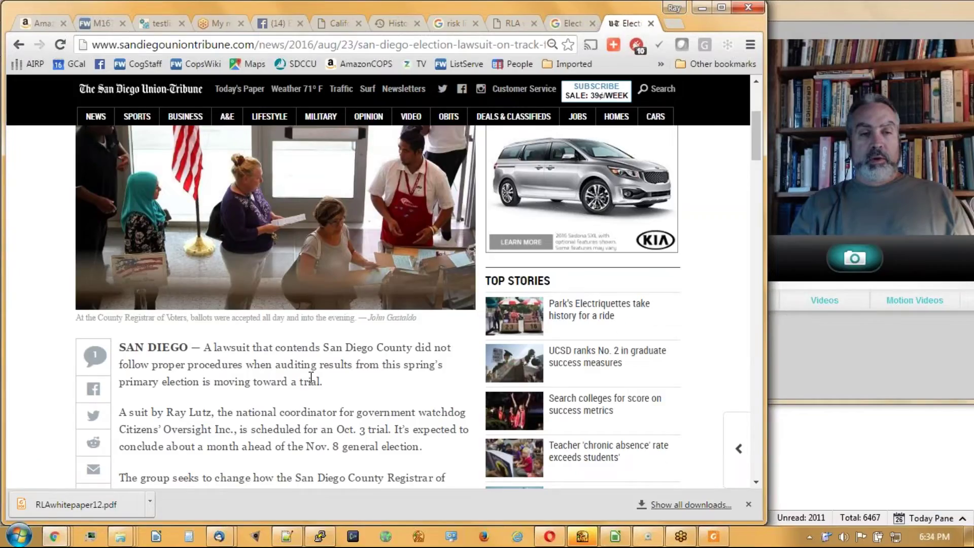
drag(756, 136, 759, 215)
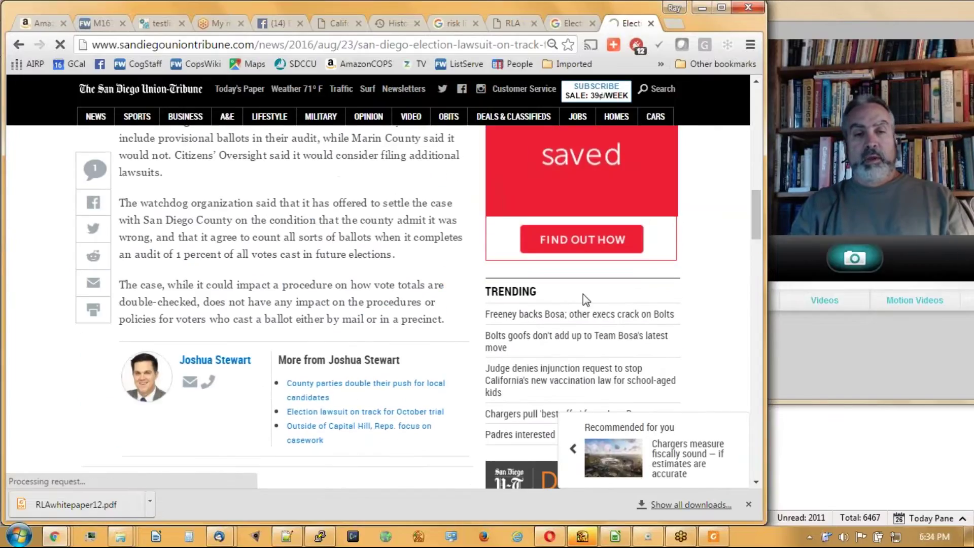
shift+click(455, 327)
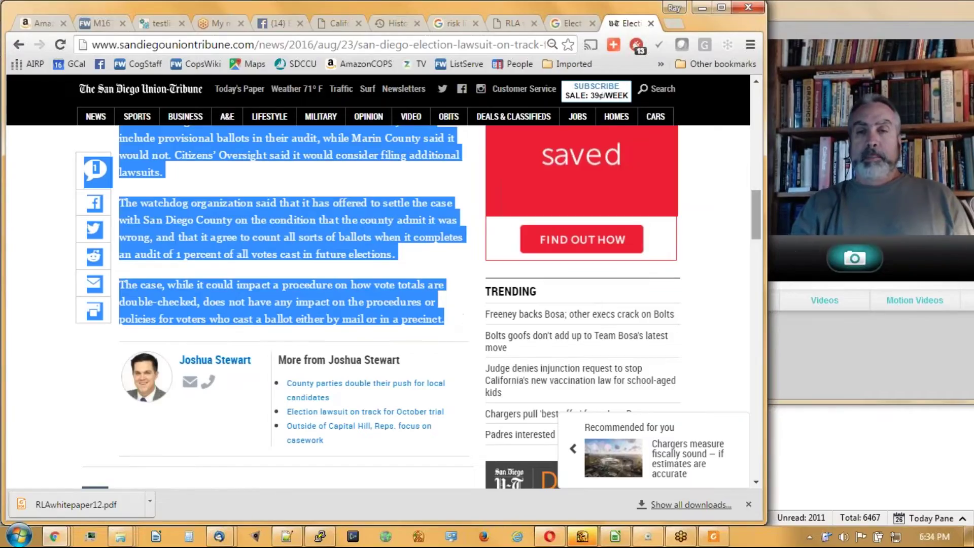
drag(754, 208, 756, 101)
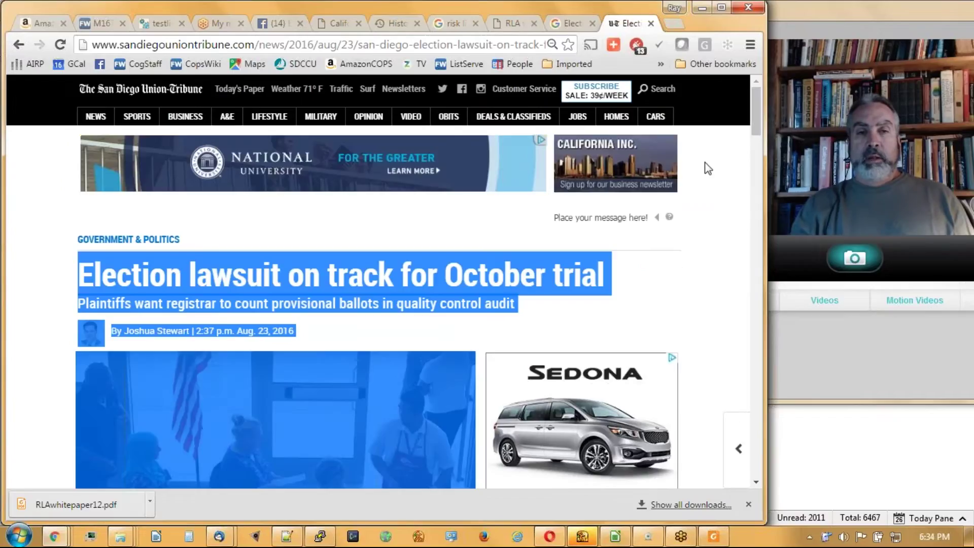
Return to the M1678 wiki page and start adding a new News Media entry
click(95, 24)
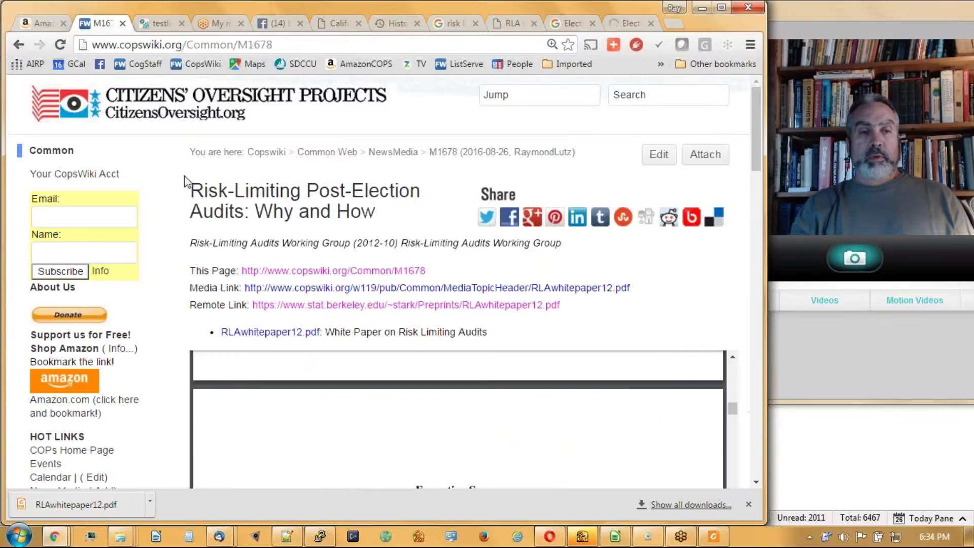
scroll(163, 391, down, 3)
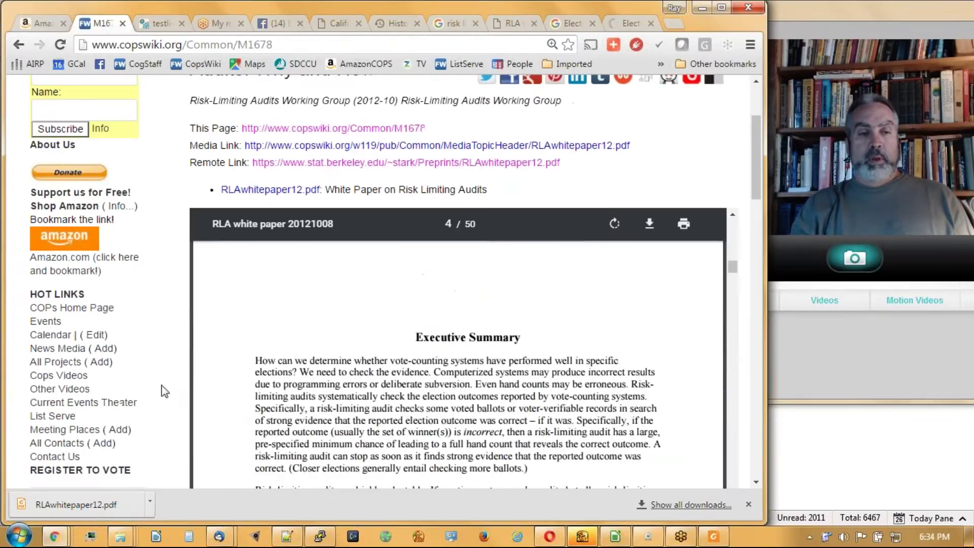
click(104, 348)
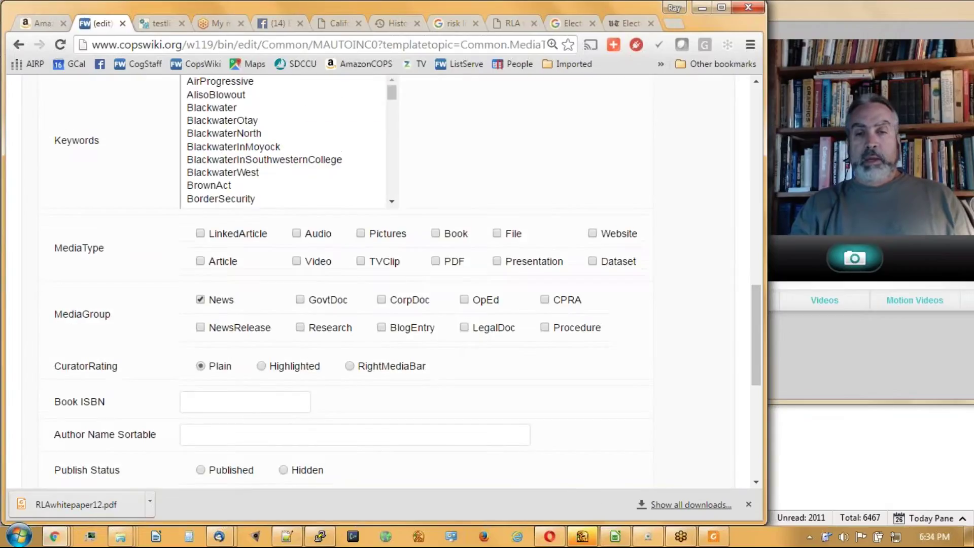
Paste the copied election lawsuit article below the comment block in the new entry's text and check the pasted content
drag(754, 311, 753, 102)
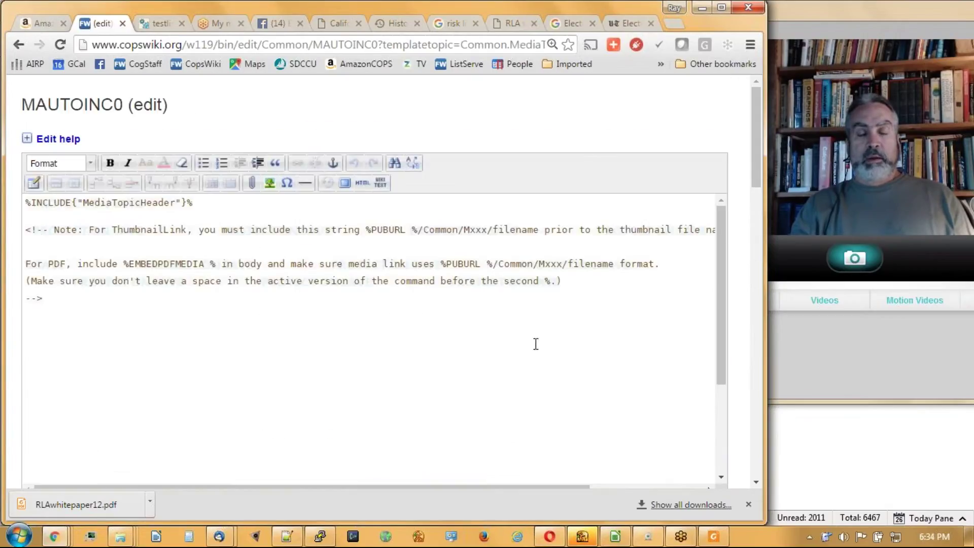
scroll(406, 228, down, 1)
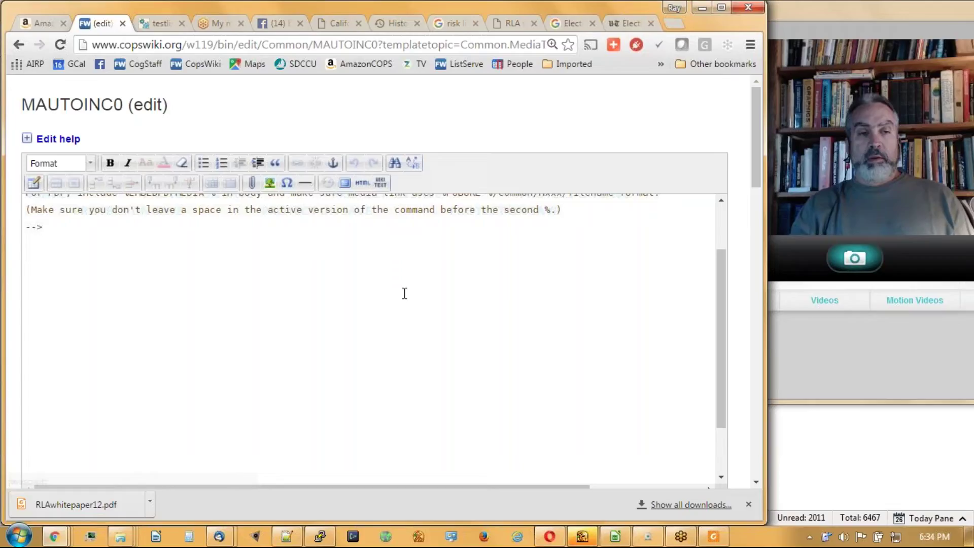
scroll(405, 293, up, 1)
scroll(404, 293, up, 1)
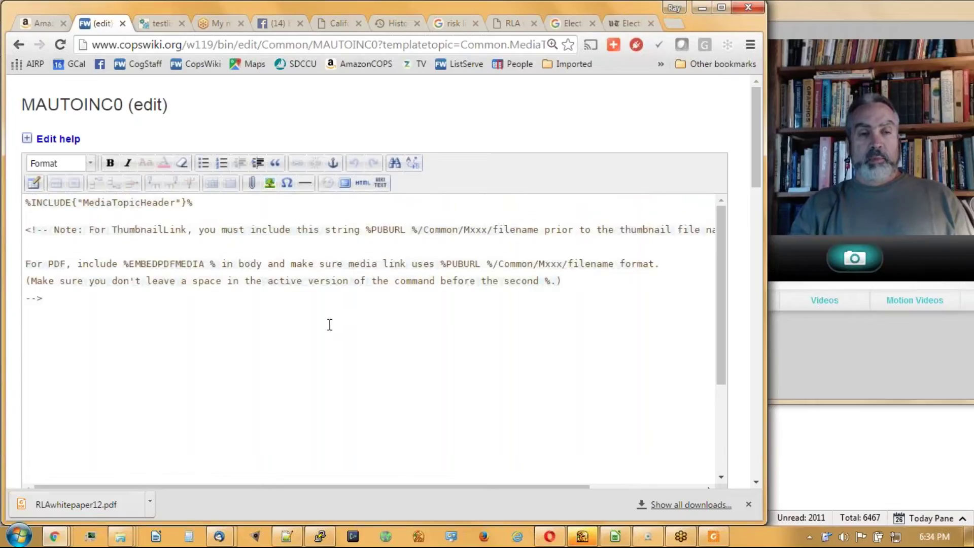
scroll(328, 322, down, 3)
click(112, 253)
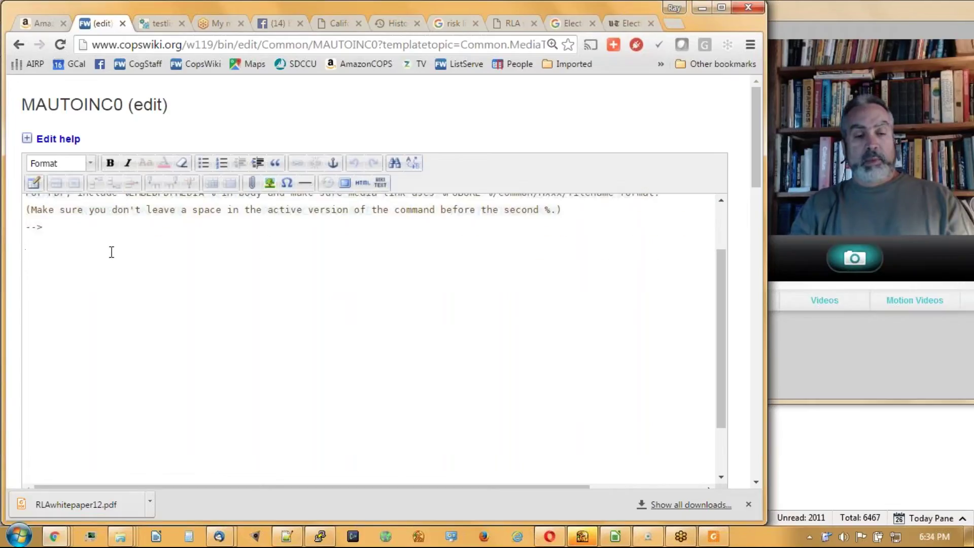
key(ctrl+v)
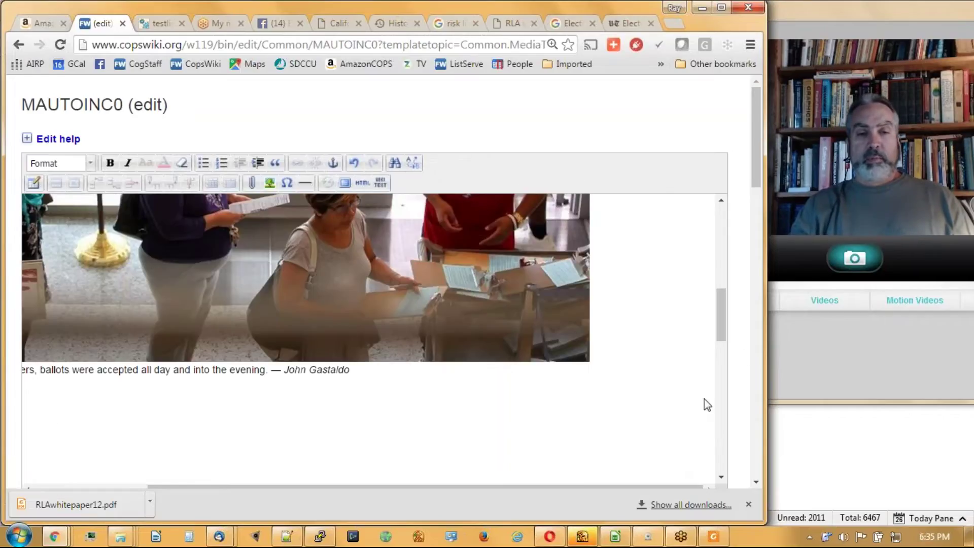
drag(722, 330, 723, 362)
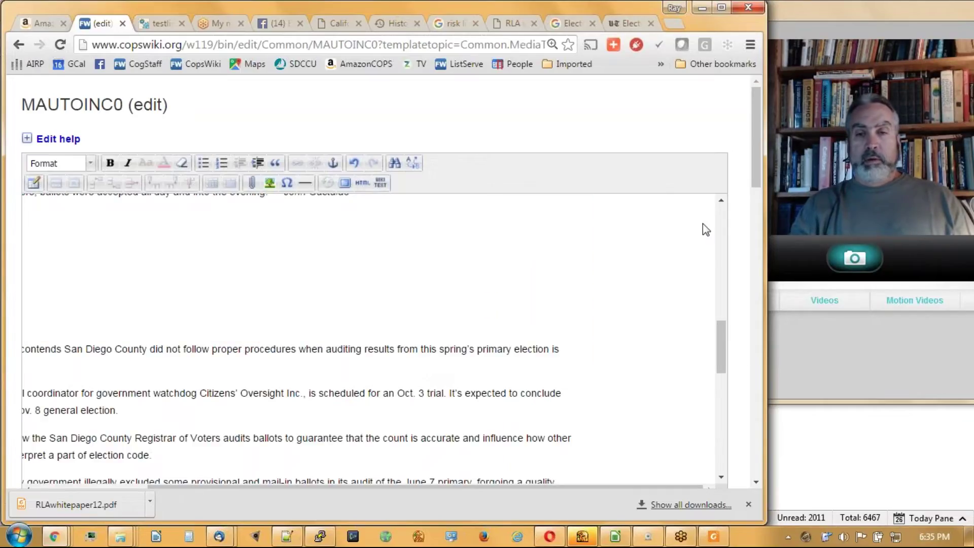
scroll(753, 168, down, 3)
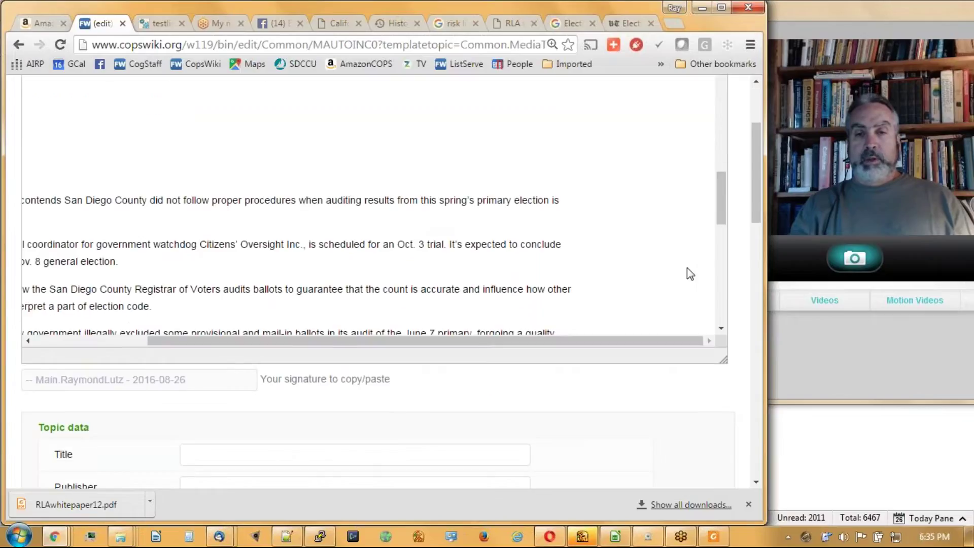
Remove the leftover comment and share icon bullet list between the photo caption and the first paragraph of the pasted article
drag(602, 343, 482, 343)
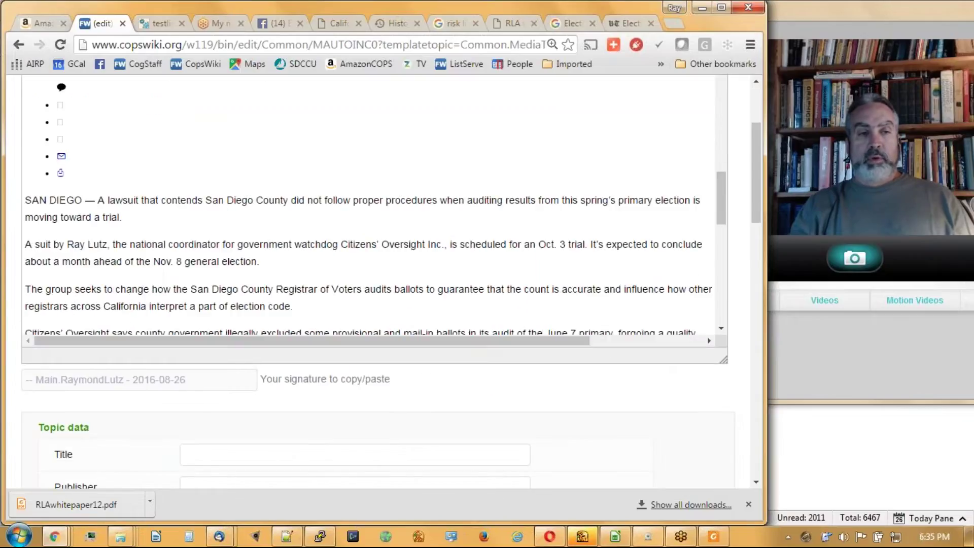
drag(723, 210, 728, 194)
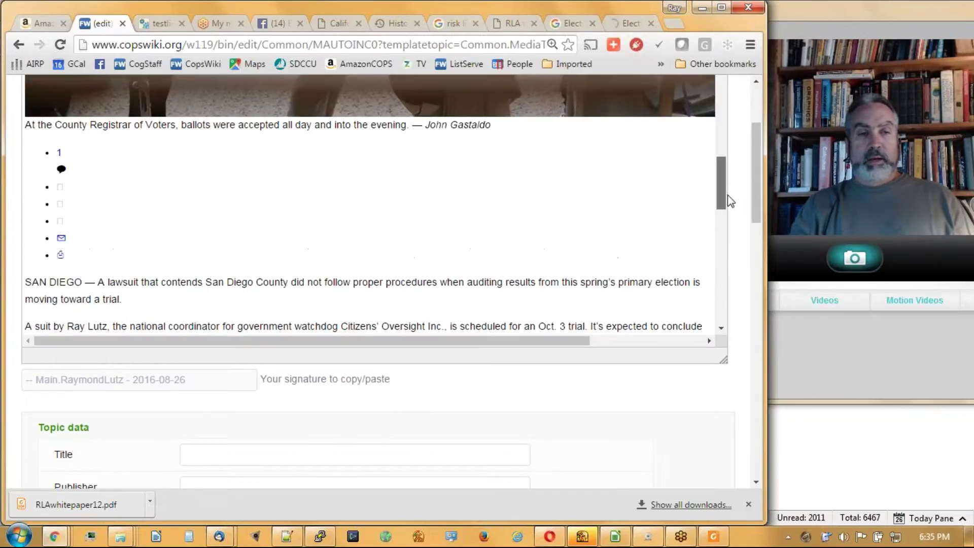
drag(32, 146, 119, 249)
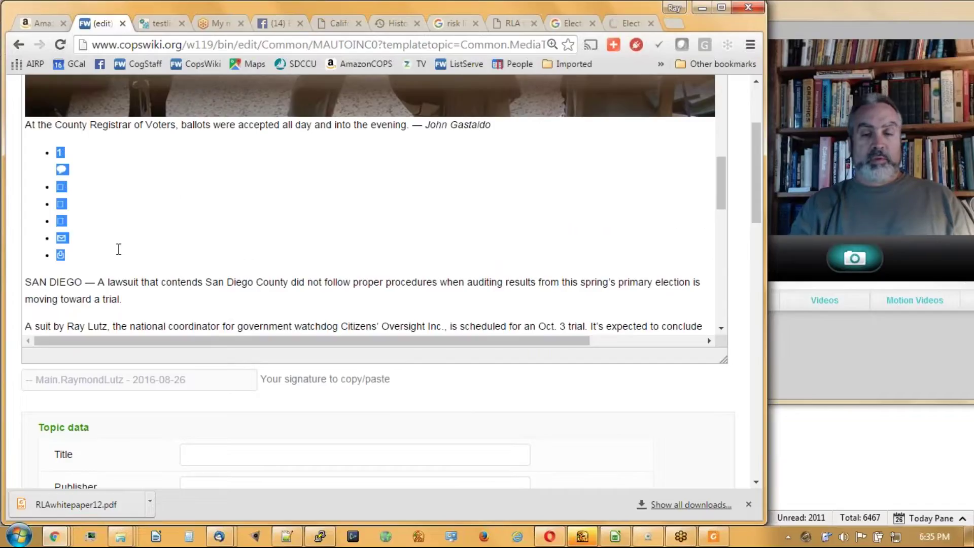
key(Delete)
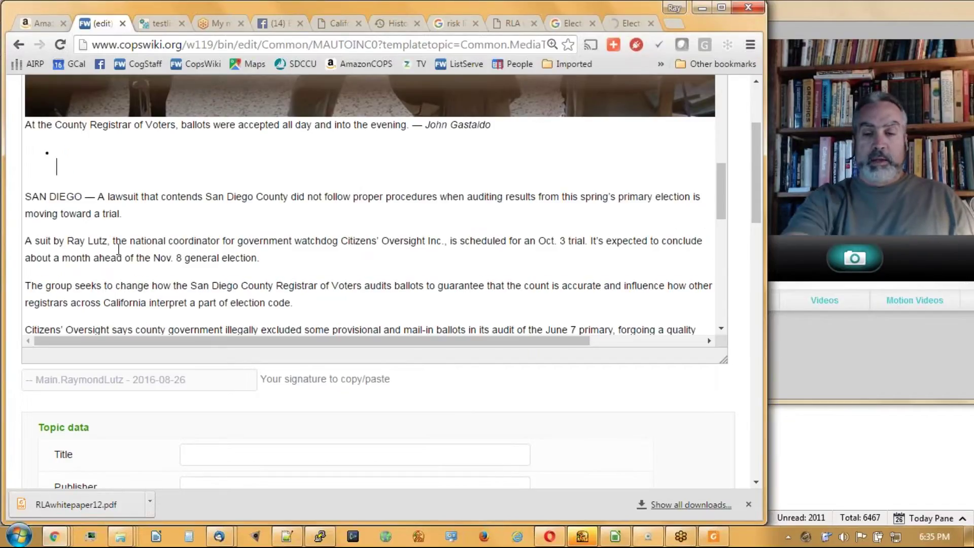
key(BackSpace)
key(BackSpace)
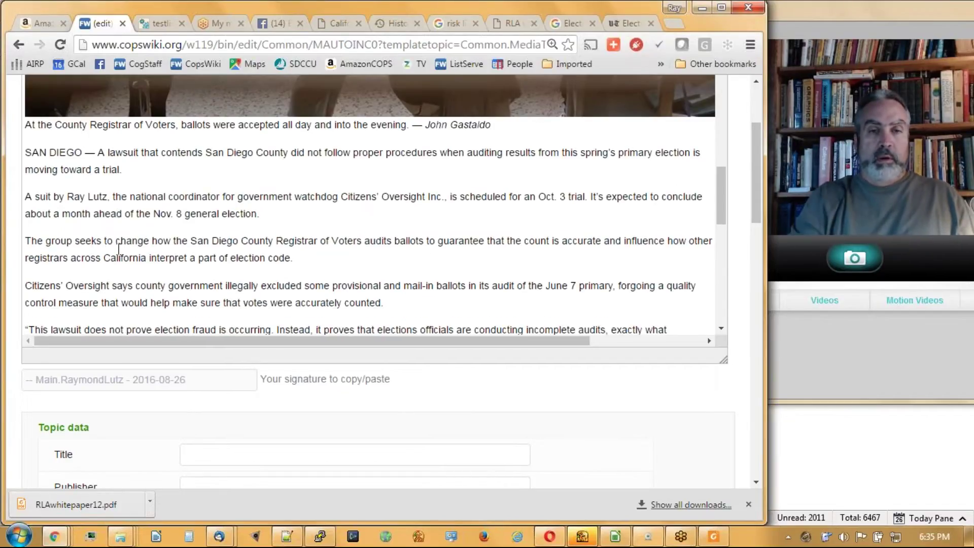
scroll(119, 249, down, 4)
scroll(128, 256, down, 3)
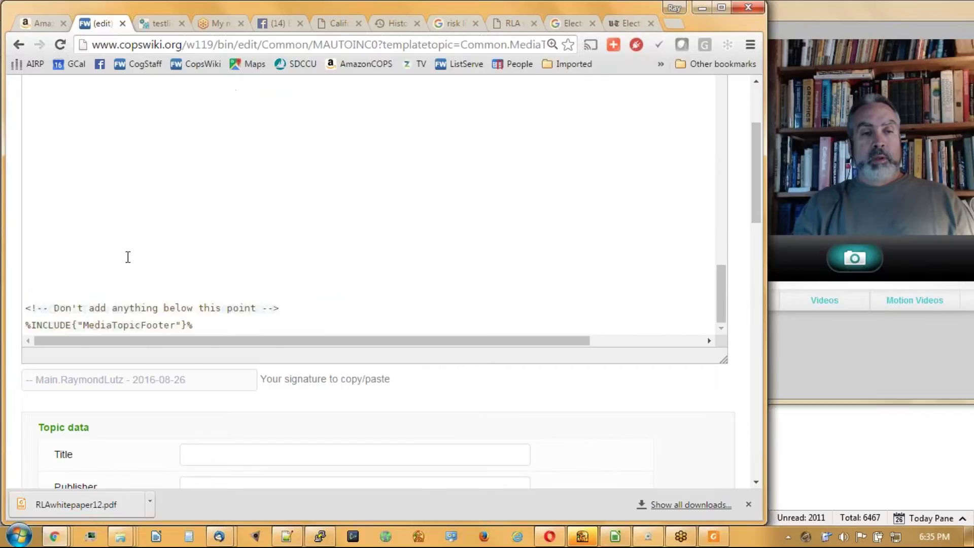
Copy the article headline "Election lawsuit on track for October trial" into the entry's Title and add " --" after it
scroll(127, 256, up, 15)
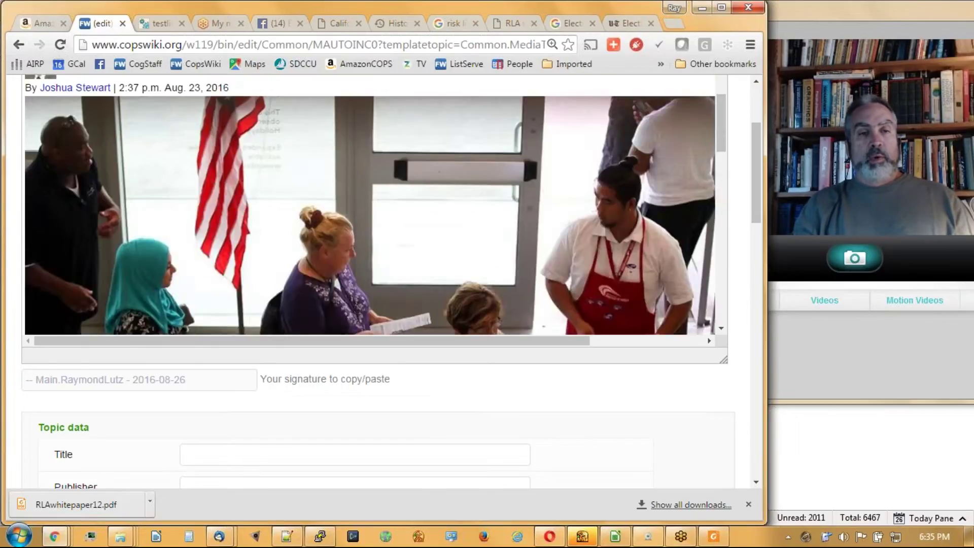
scroll(146, 224, up, 2)
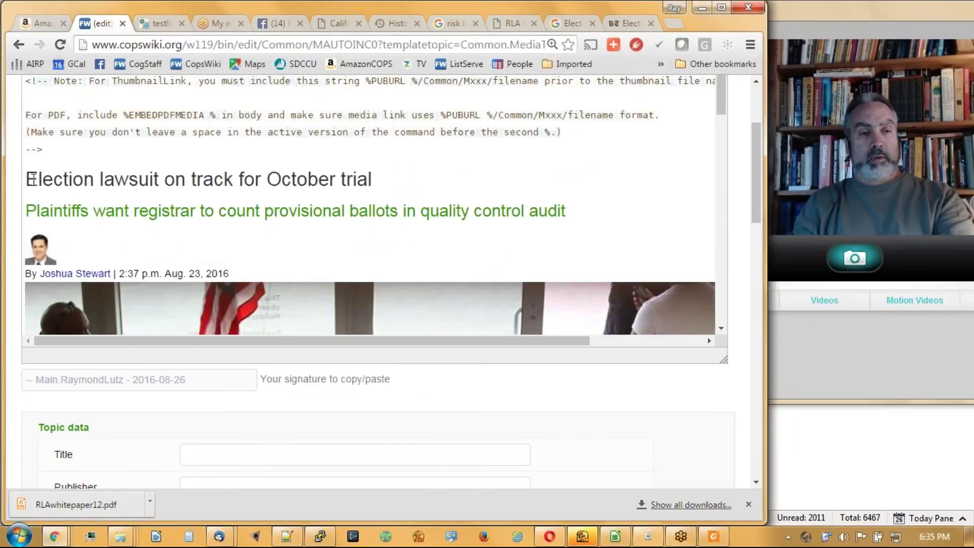
drag(27, 178, 378, 169)
key(ctrl+c)
click(238, 458)
key(ctrl+v)
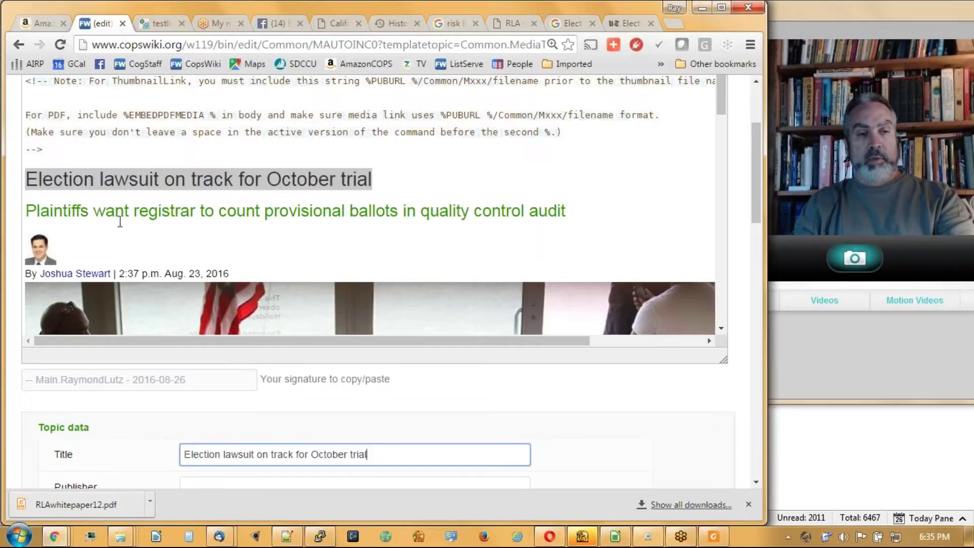
text(-)
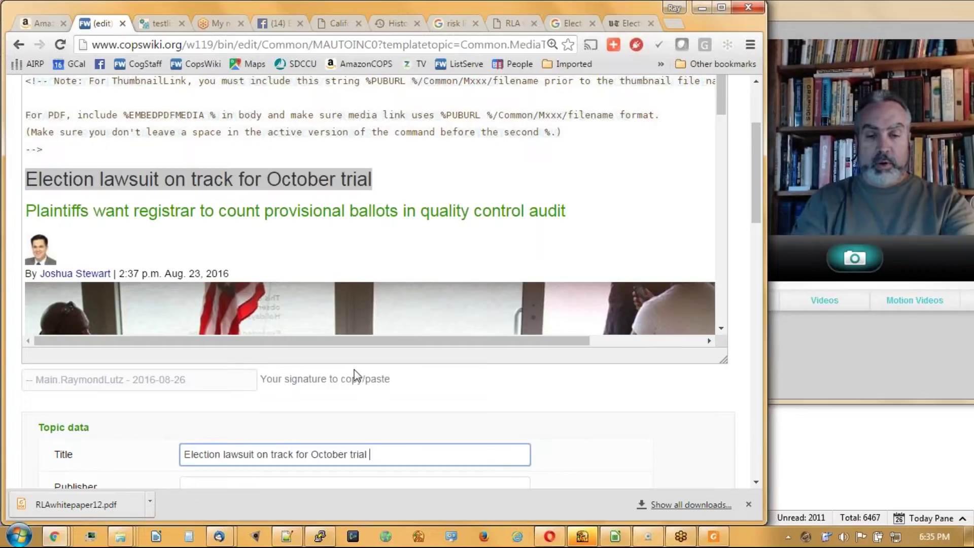
text(-)
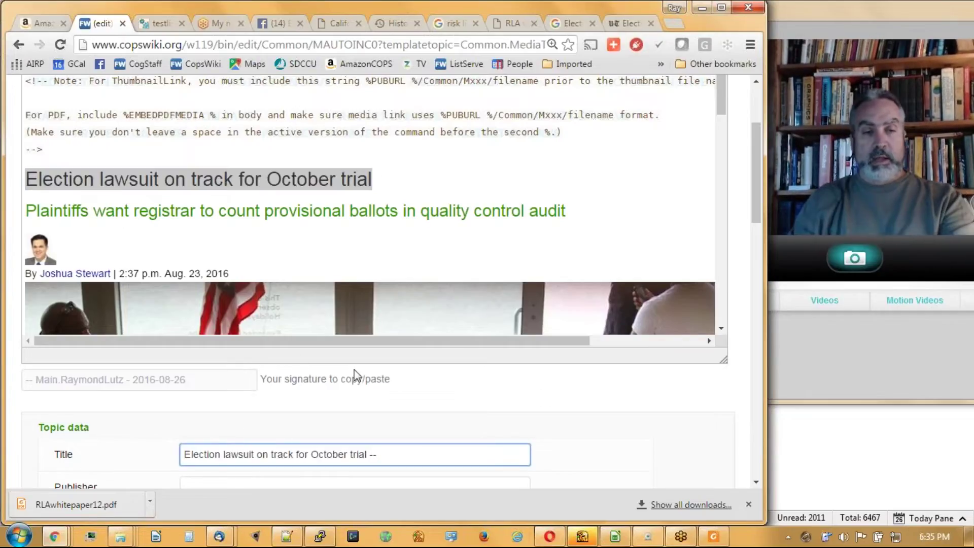
Append the article's subheadline "Plaintiffs want registrar to count provisional ballots in quality control audit" to the Title
drag(26, 179, 25, 213)
key(ctrl+c)
click(577, 206)
click(384, 463)
click(399, 454)
key(ctrl+v)
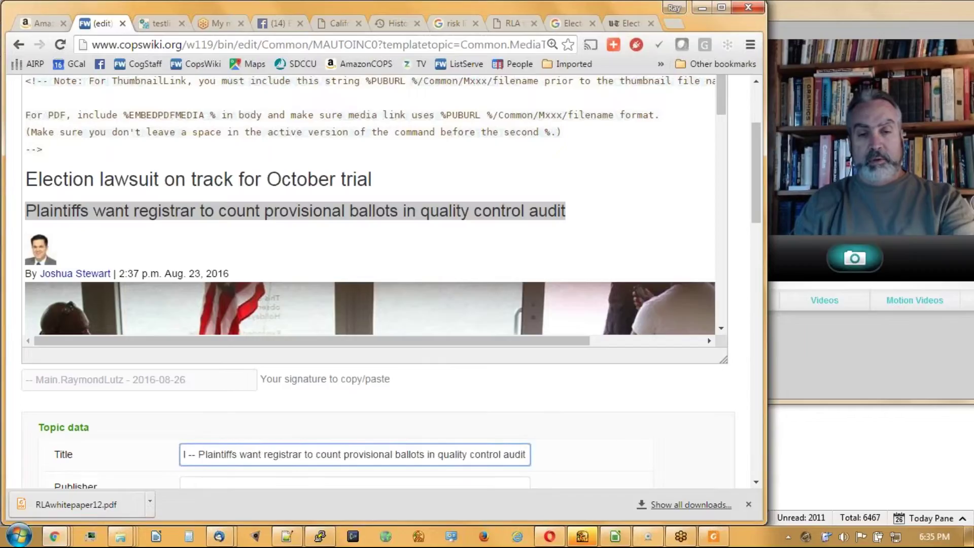
Set the Publisher to UnionTribune and enter the article writer's full name without a space as the Author
click(630, 438)
scroll(631, 437, down, 2)
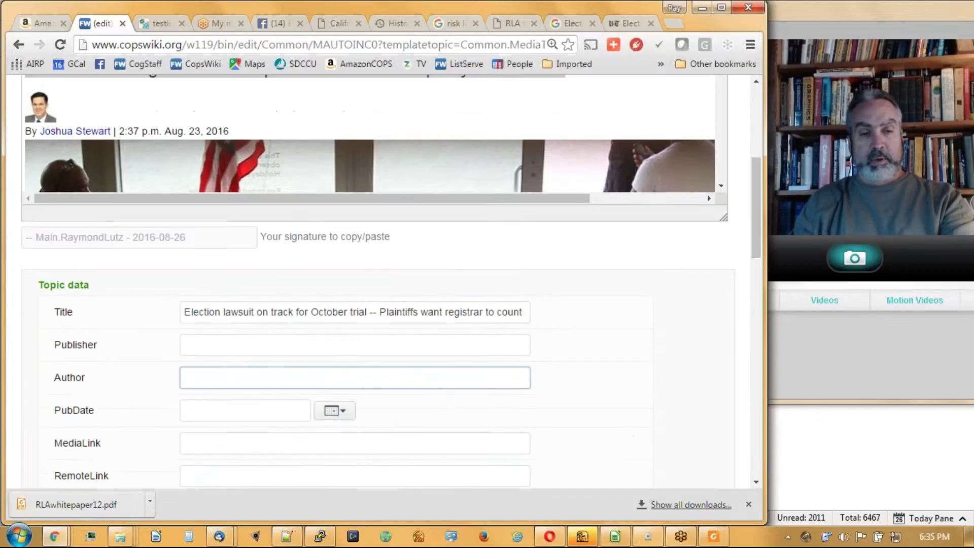
click(255, 345)
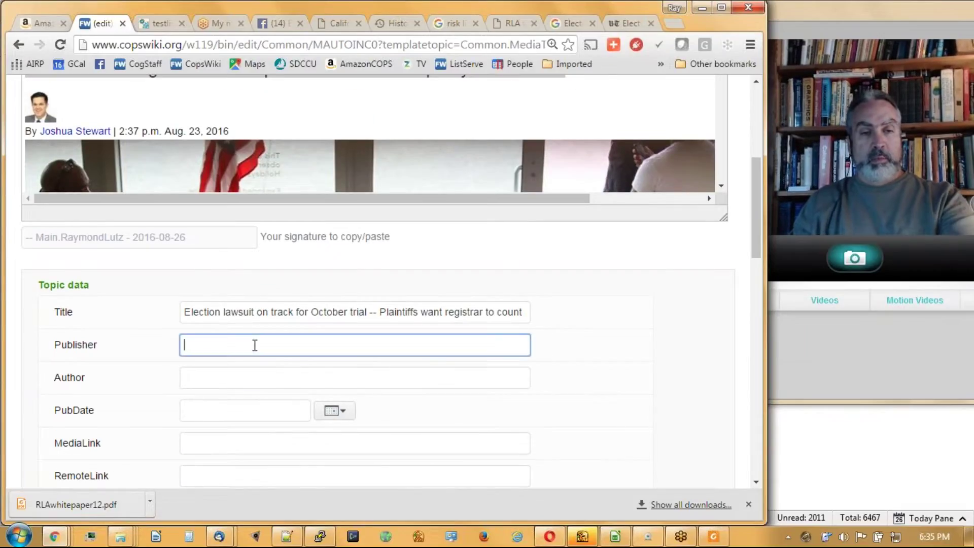
text(Uni)
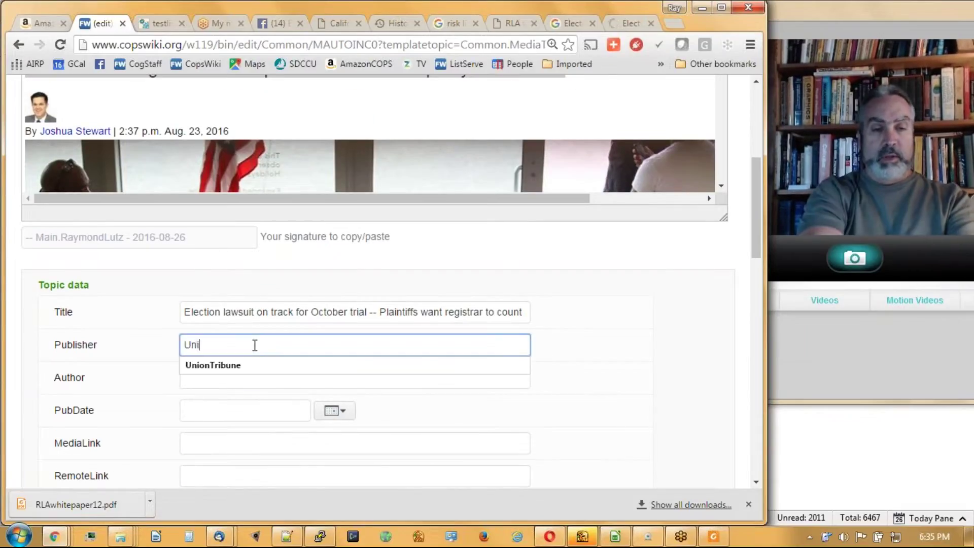
click(483, 366)
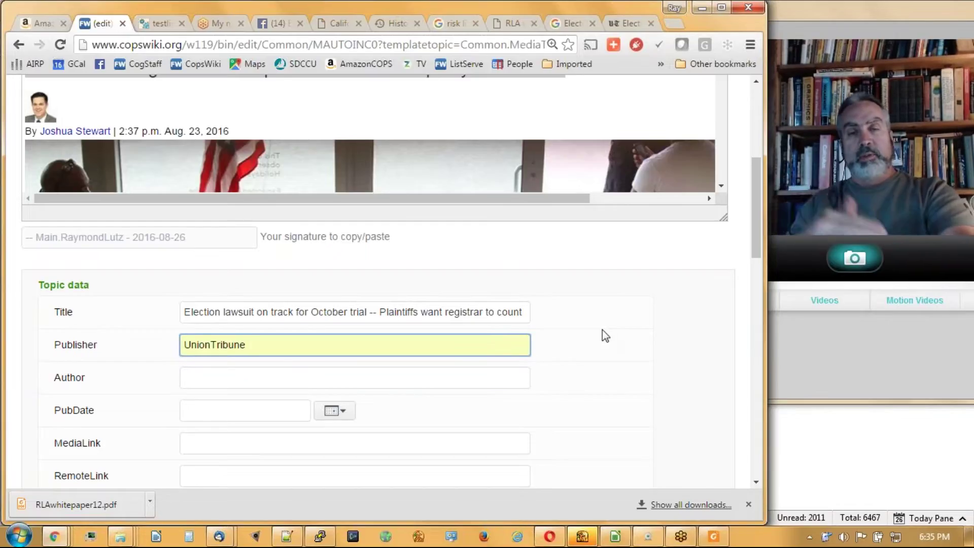
click(428, 374)
text(Ja)
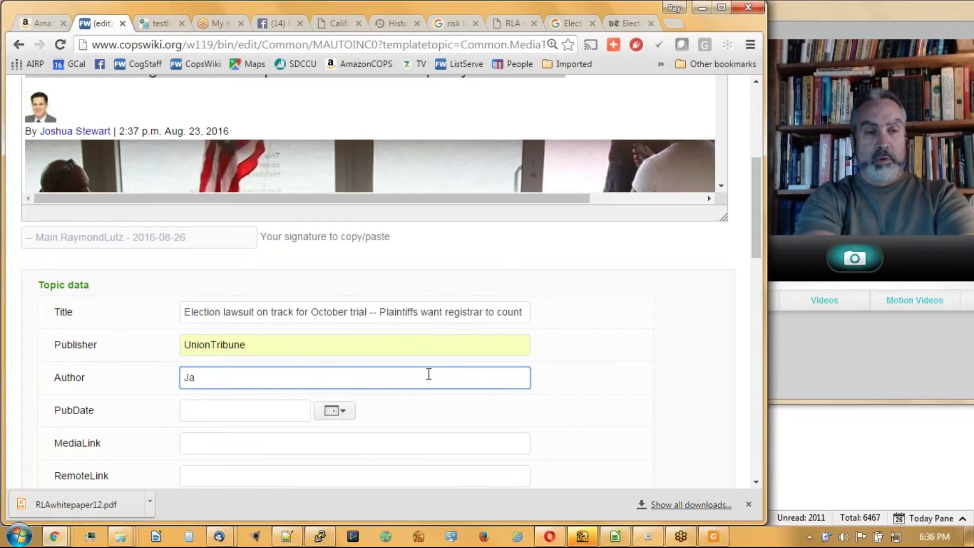
text(shu)
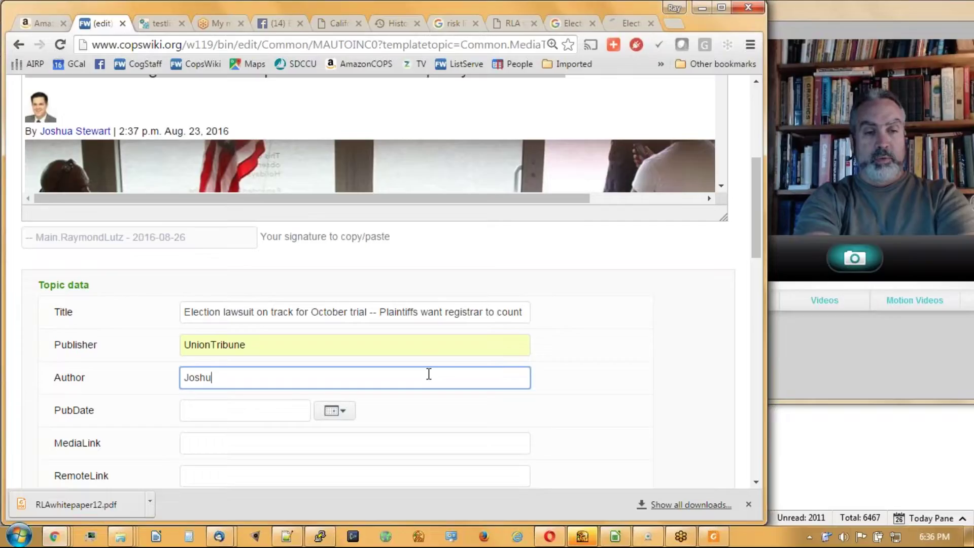
text(aStewart)
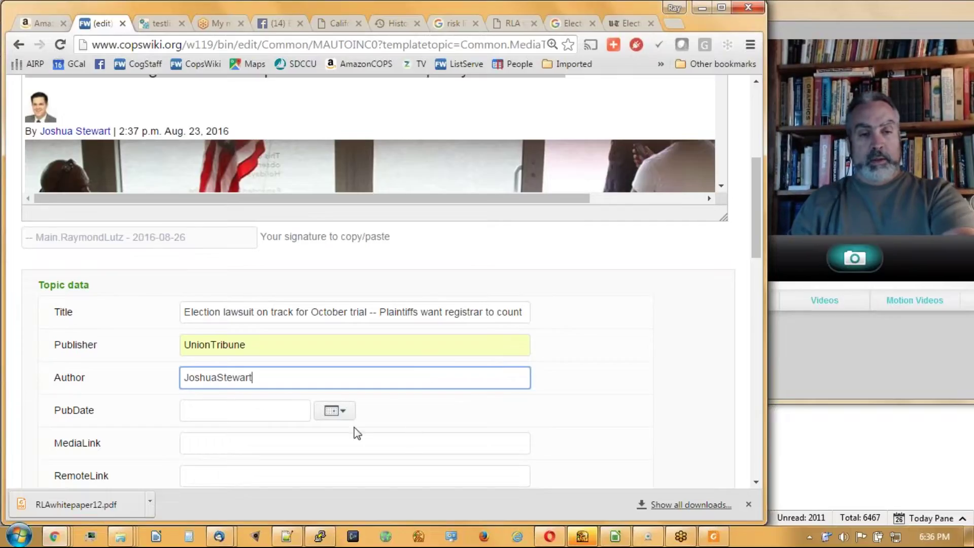
Set the entry's publication date to 2016-08-23
scroll(537, 260, up, 2)
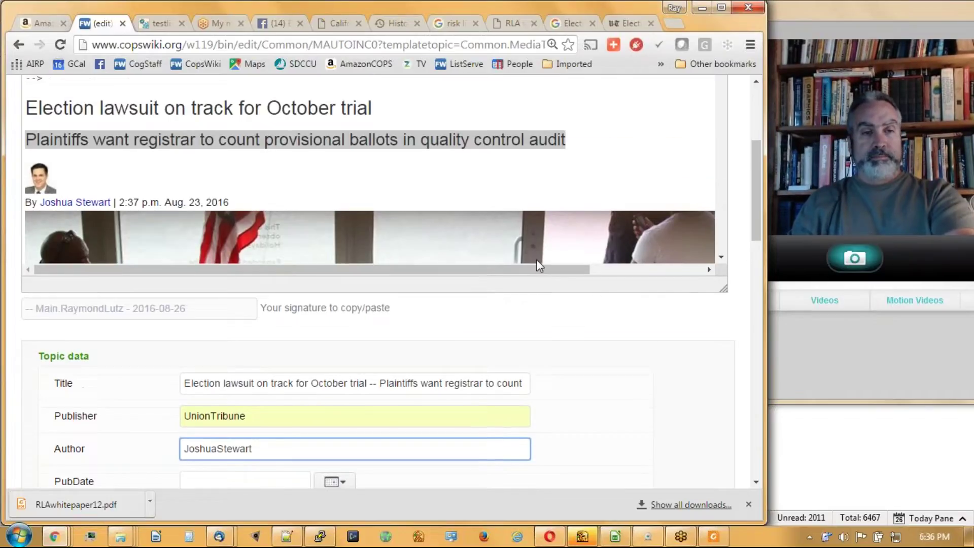
scroll(499, 277, down, 2)
click(333, 411)
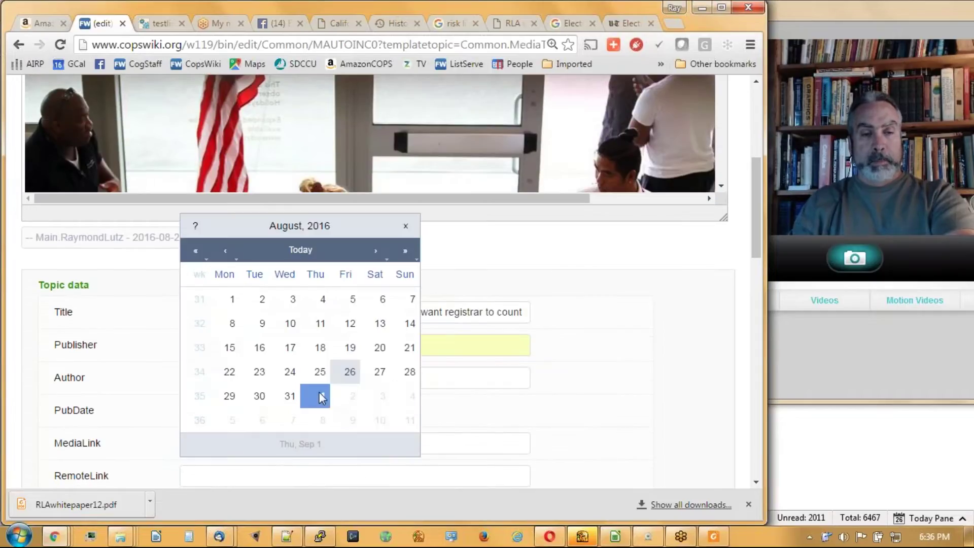
click(260, 372)
Copy the web address of the Union-Tribune election lawsuit article and paste it as the entry's MediaLink
scroll(573, 343, down, 4)
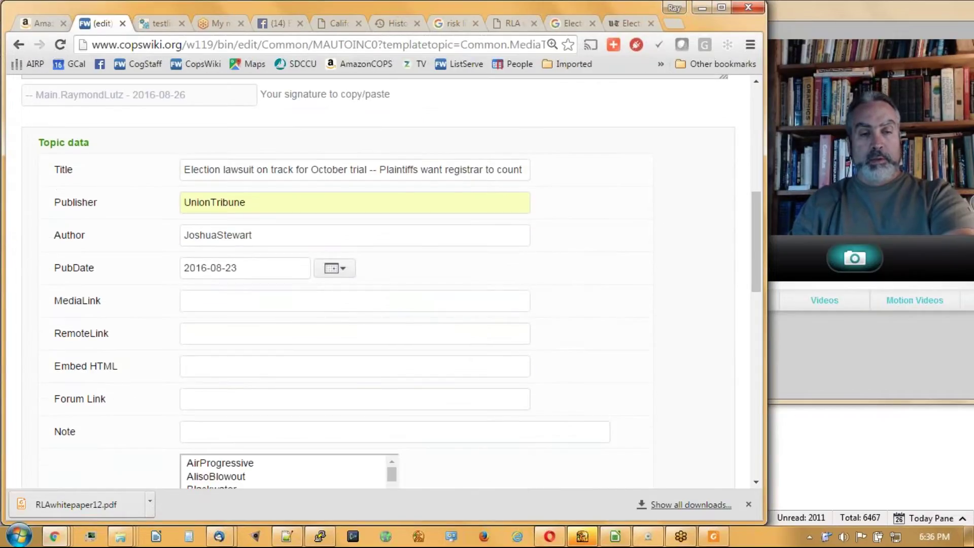
click(629, 24)
click(379, 46)
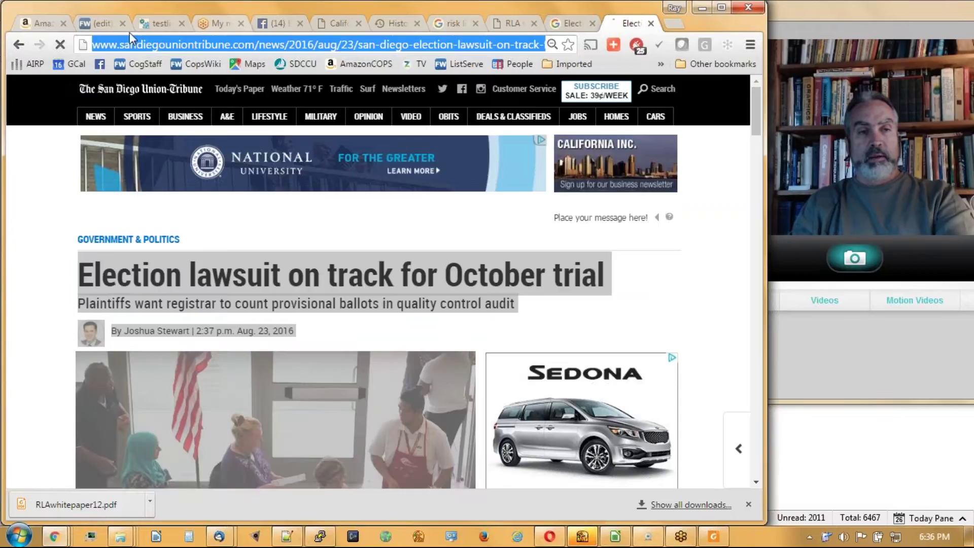
click(108, 25)
click(209, 299)
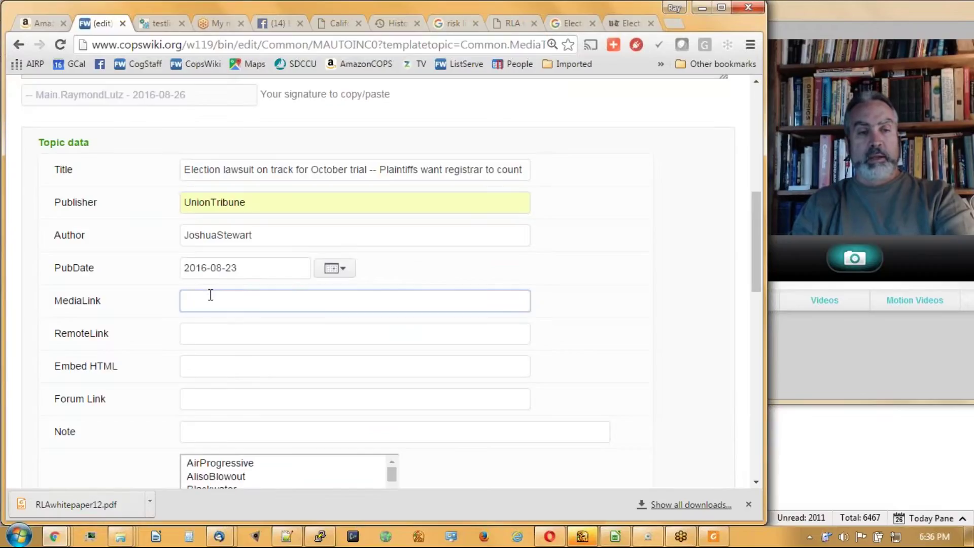
text(http://www.sandiegouniontribune.com/news/2016/aug/23/san-diego-election-lawsuit-on-track-for-october)
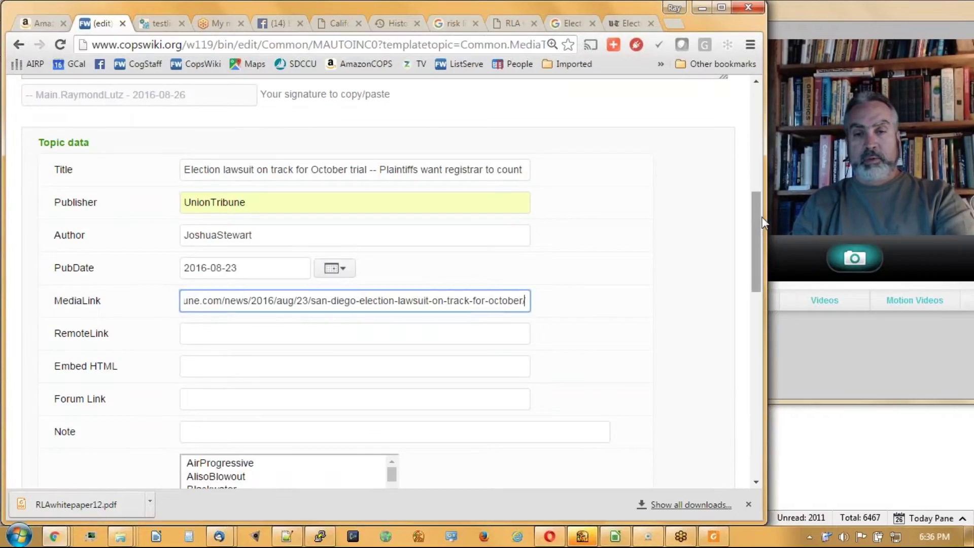
Select the keywords ElectionAuditLawsuit, ElectionIntegrity, ElectionTeam and SnapshotProtocol for the entry
drag(760, 221, 760, 237)
click(186, 303)
scroll(209, 307, down, 3)
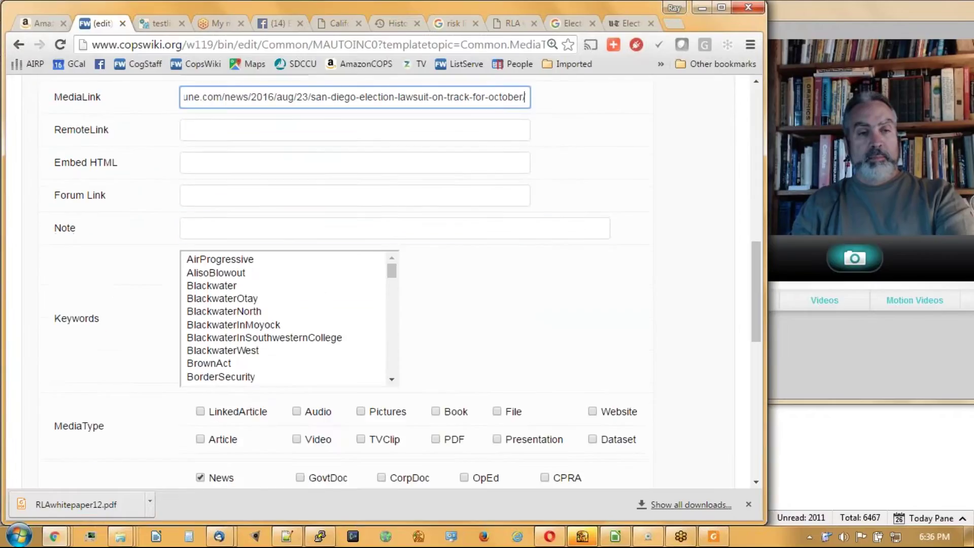
drag(395, 271, 397, 309)
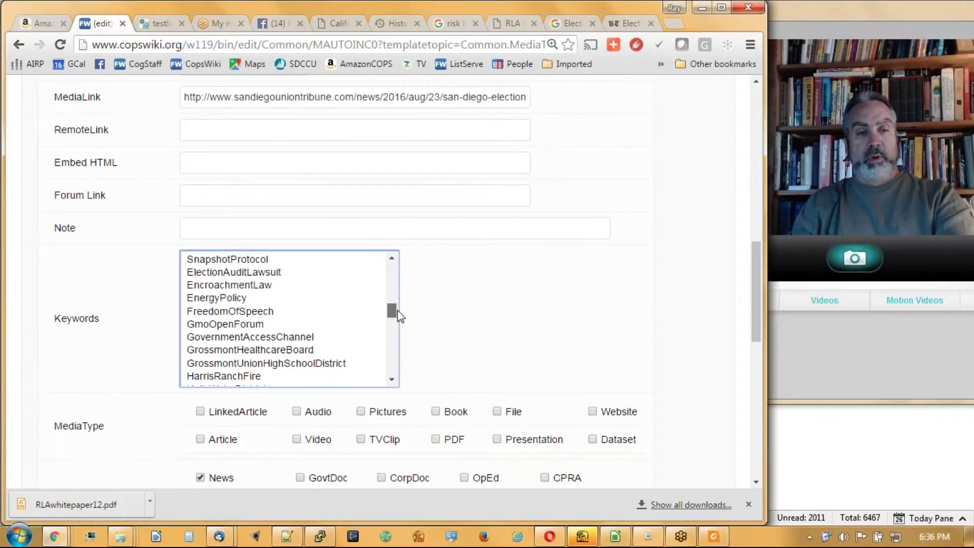
click(239, 274)
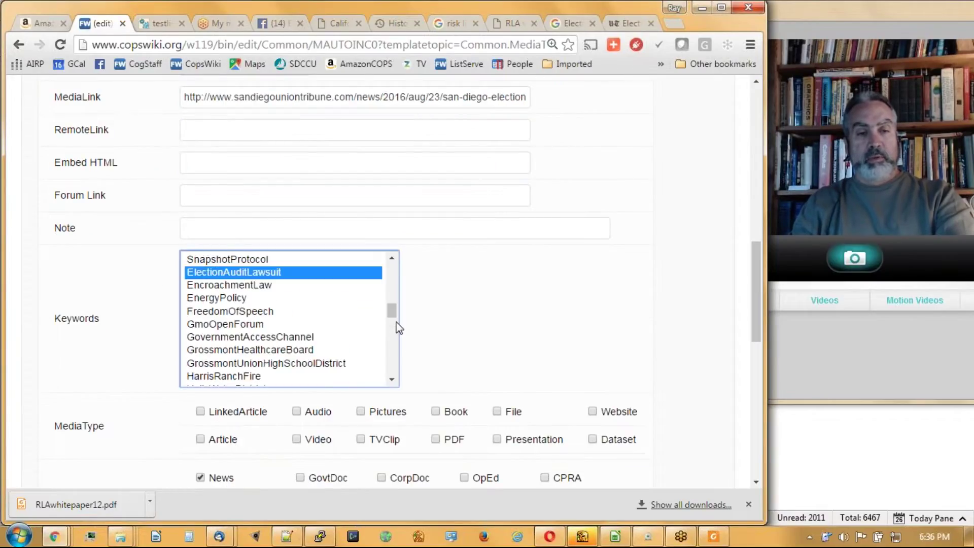
scroll(396, 318, up, 2)
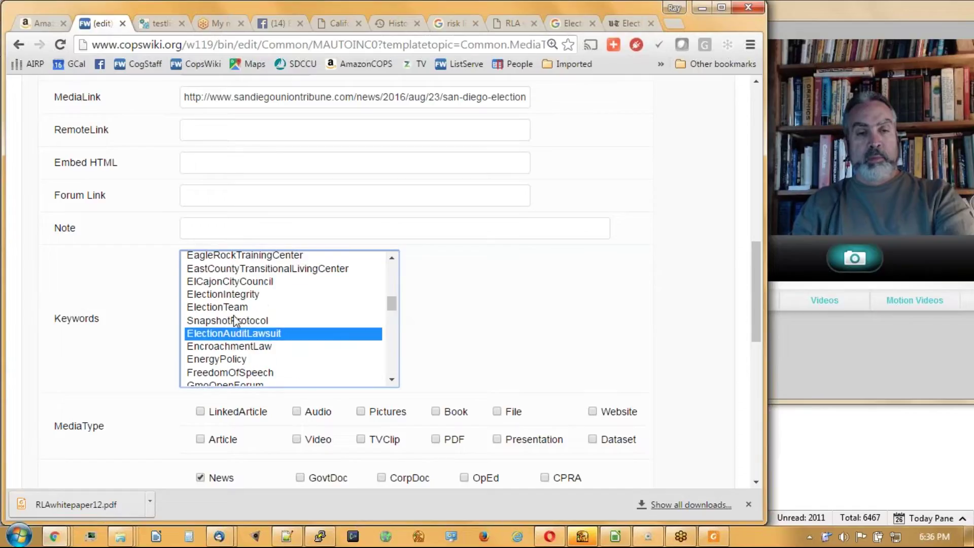
ctrl+click(235, 298)
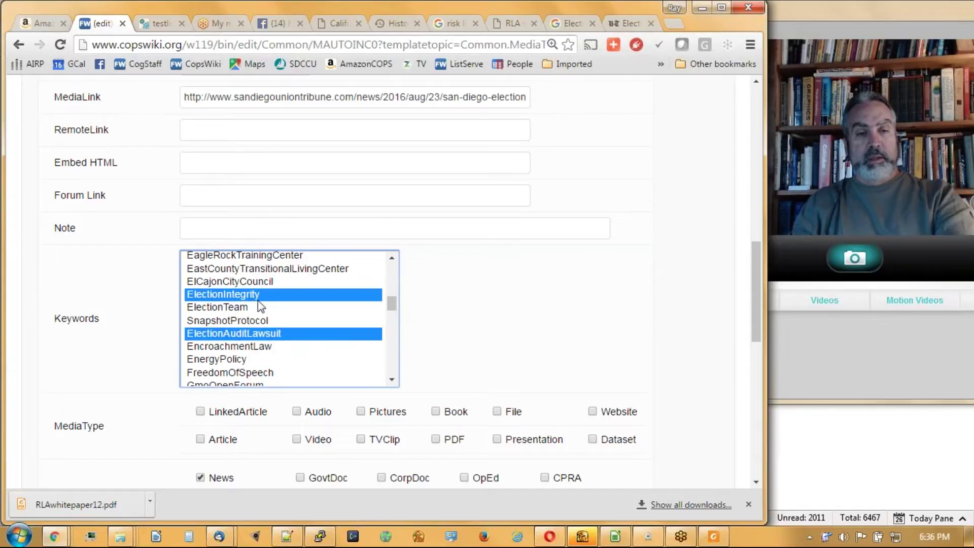
ctrl+click(256, 307)
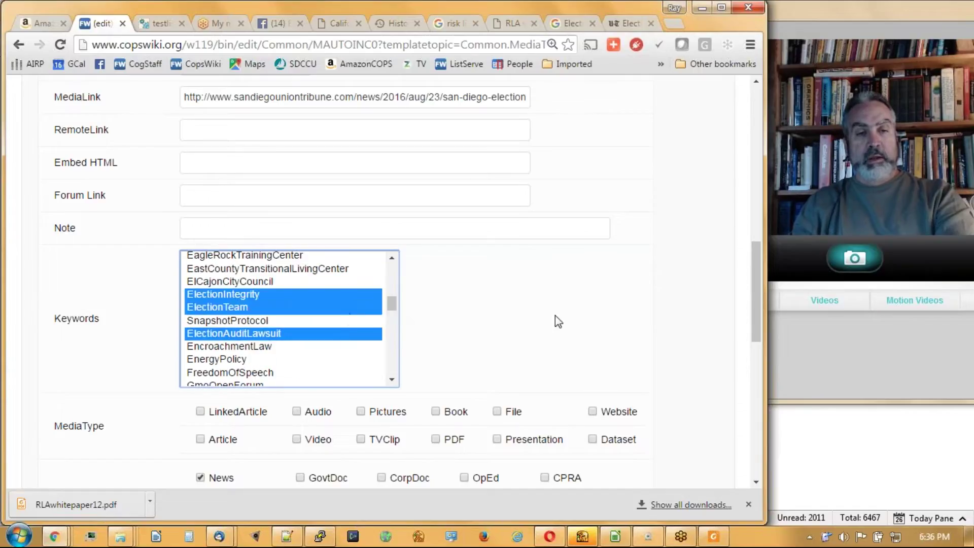
ctrl+click(276, 321)
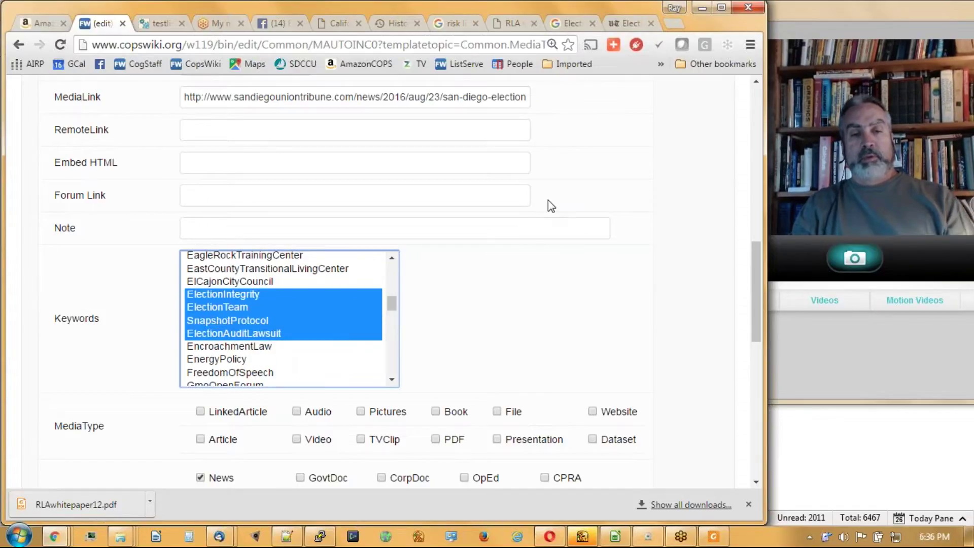
Mark the media type as LinkedArticle and Article, and set the publish status to Published
scroll(547, 202, down, 5)
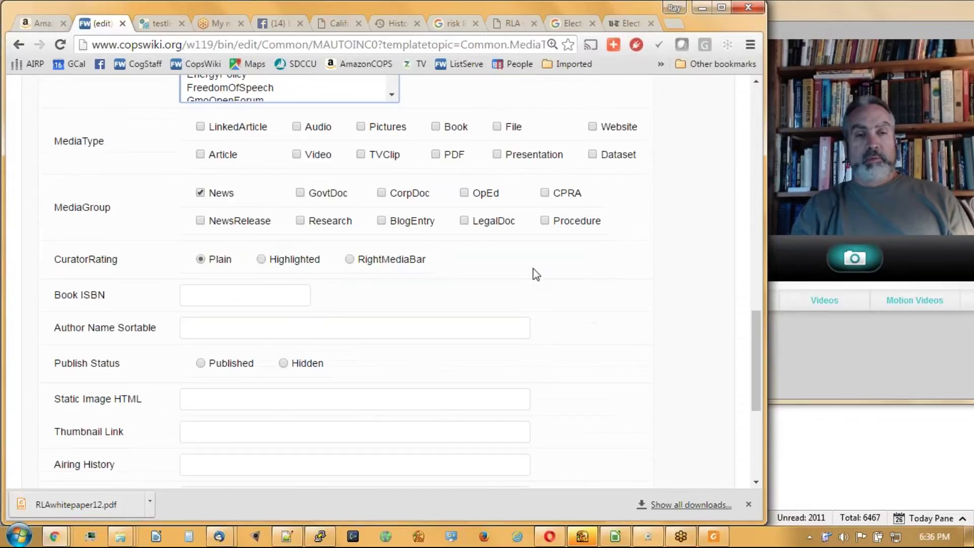
click(201, 127)
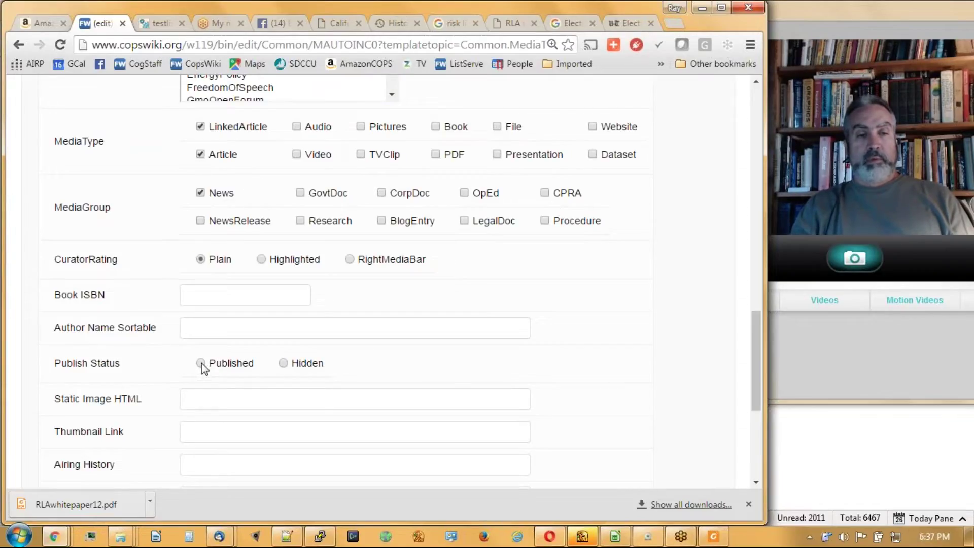
scroll(451, 348, down, 4)
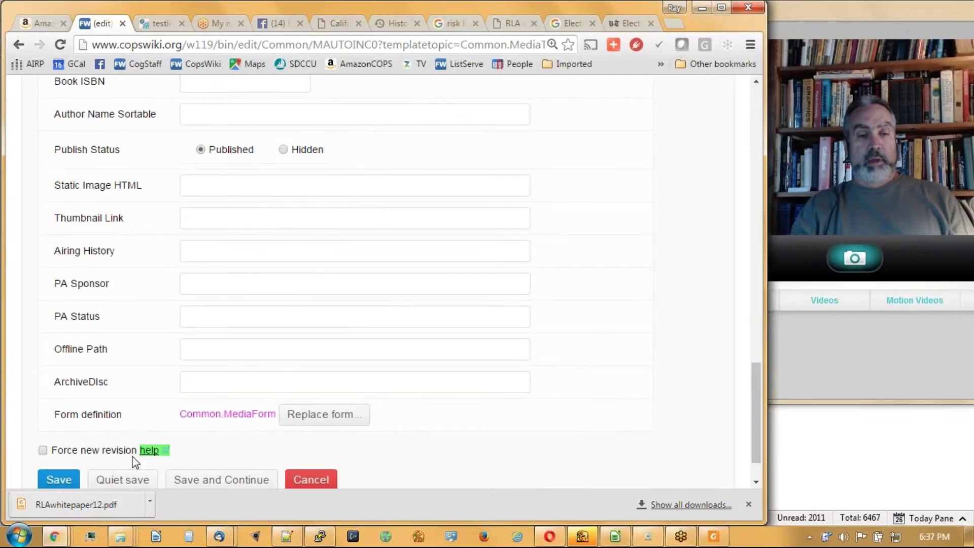
Save the News Media entry and review its headline, article text and Media Form data on the published page
click(56, 479)
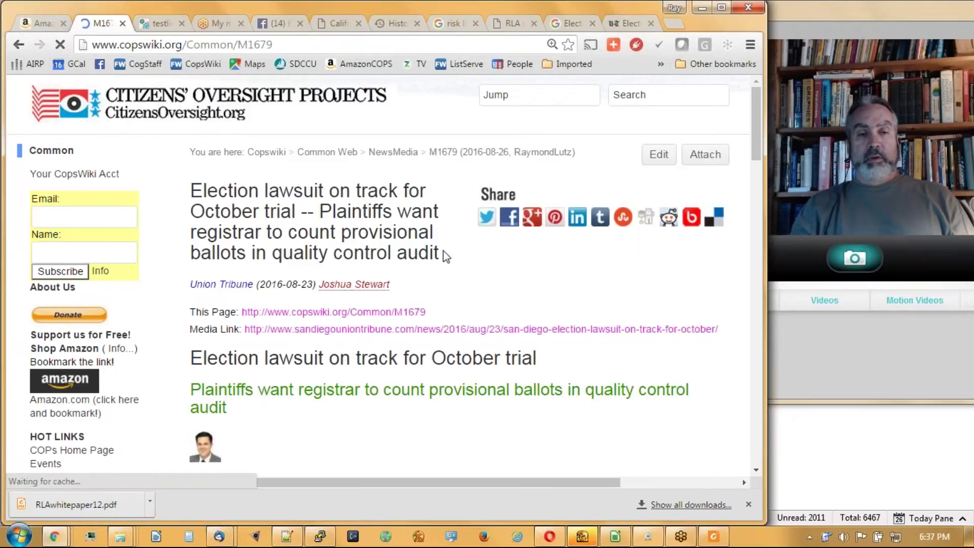
drag(441, 251, 192, 190)
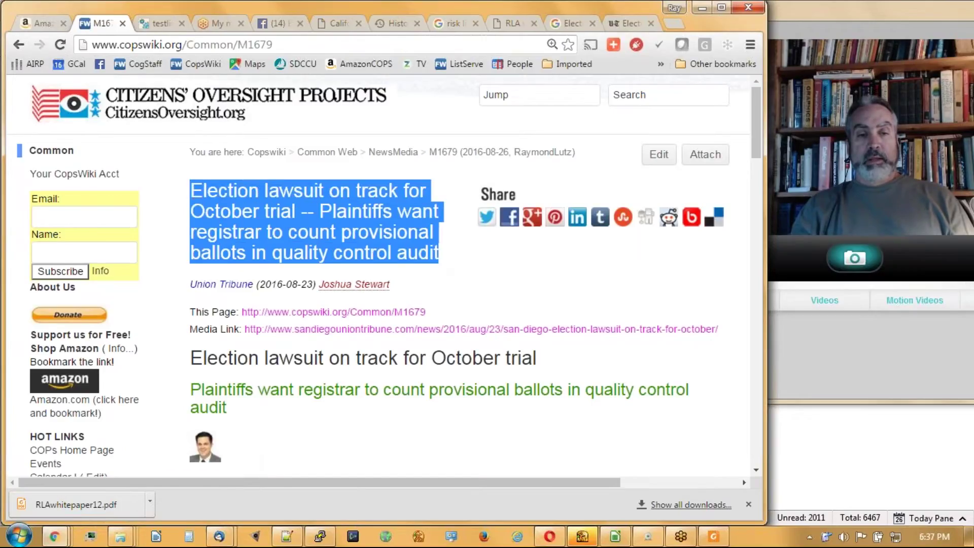
scroll(555, 291, down, 4)
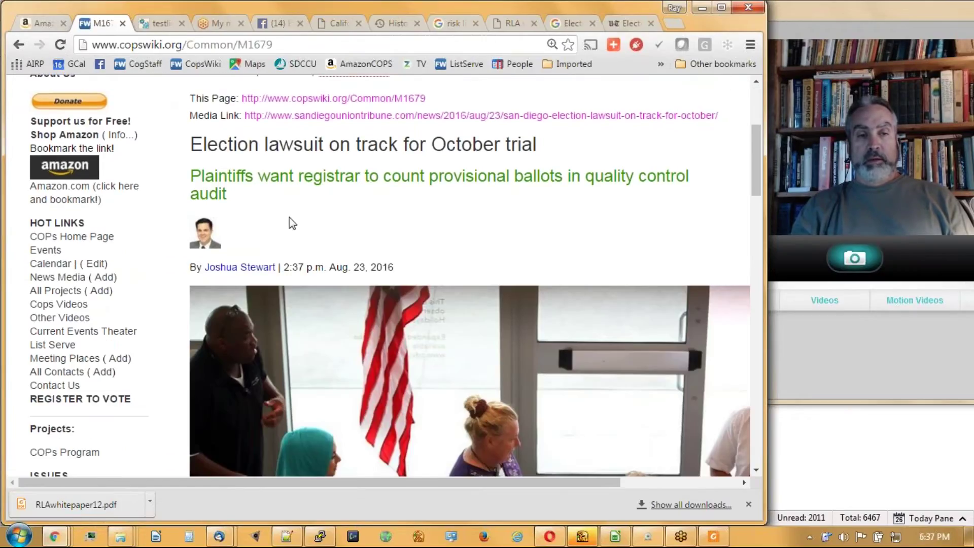
scroll(433, 202, down, 15)
scroll(432, 203, down, 1)
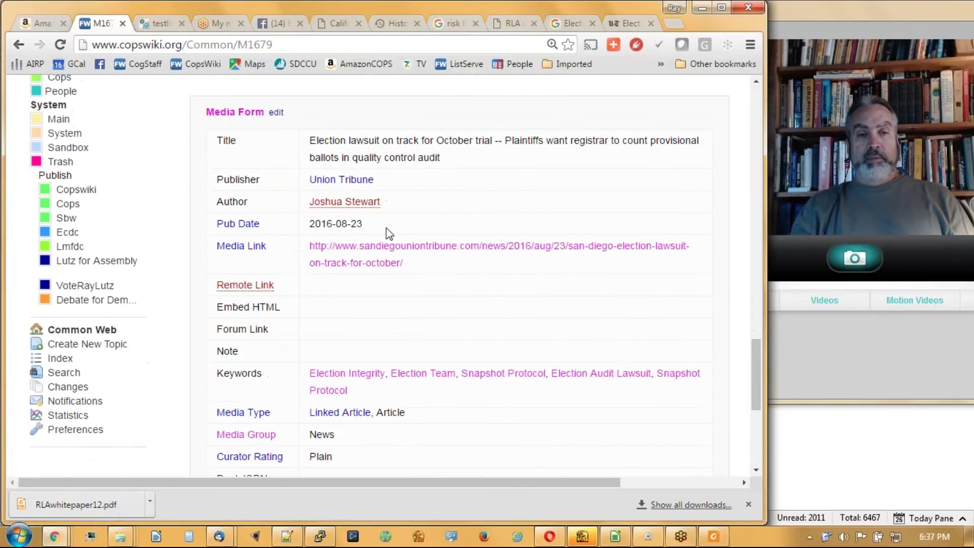
Open the Union Tribune publisher page from the entry and look through its summary of submitted articles
click(369, 184)
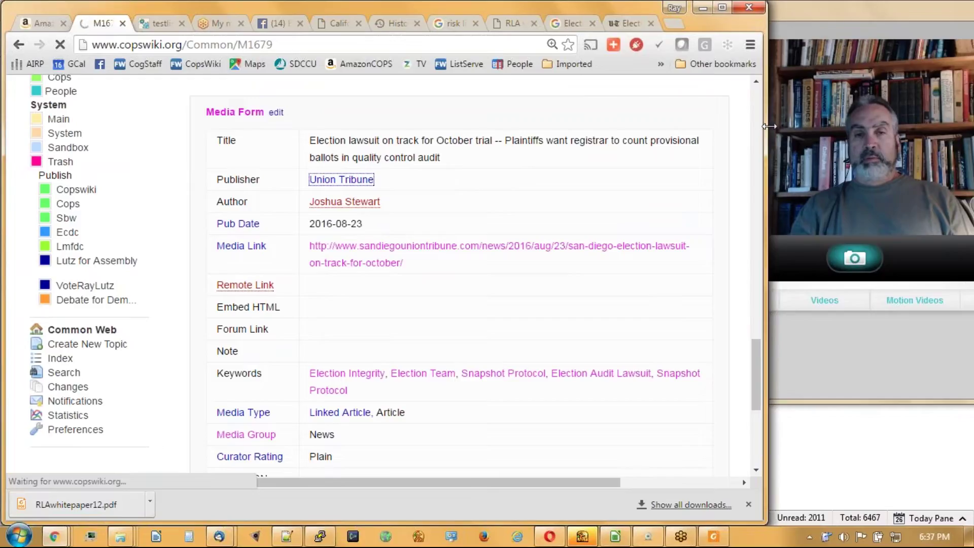
drag(762, 128, 783, 120)
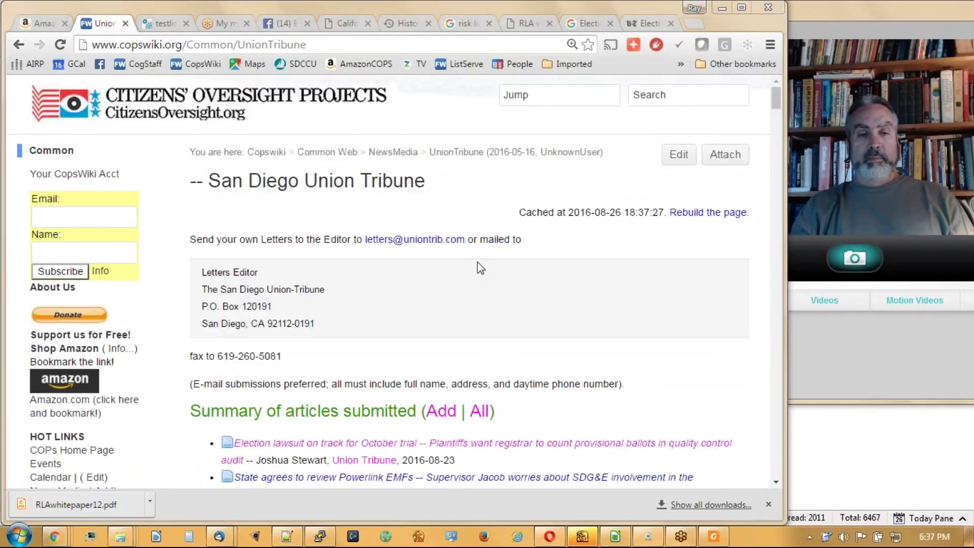
drag(779, 101, 775, 138)
drag(776, 154, 776, 216)
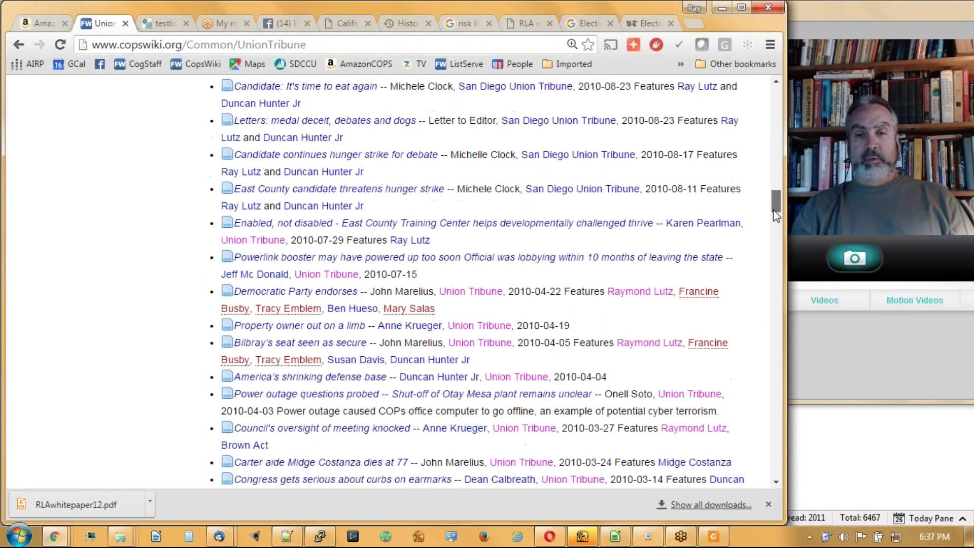
drag(768, 301, 765, 106)
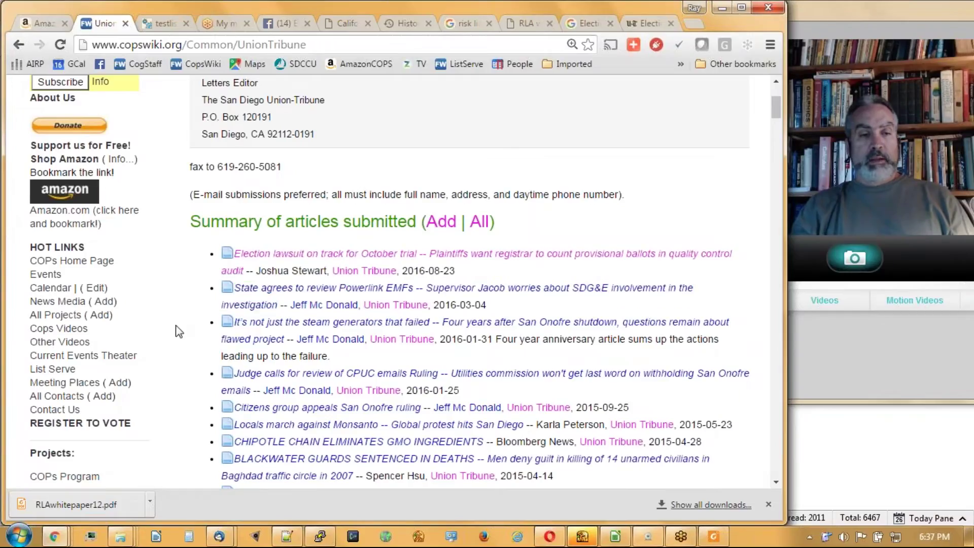
Add a new contact to the wiki, using the article author's name as a Wiki Word for the topic name
click(102, 396)
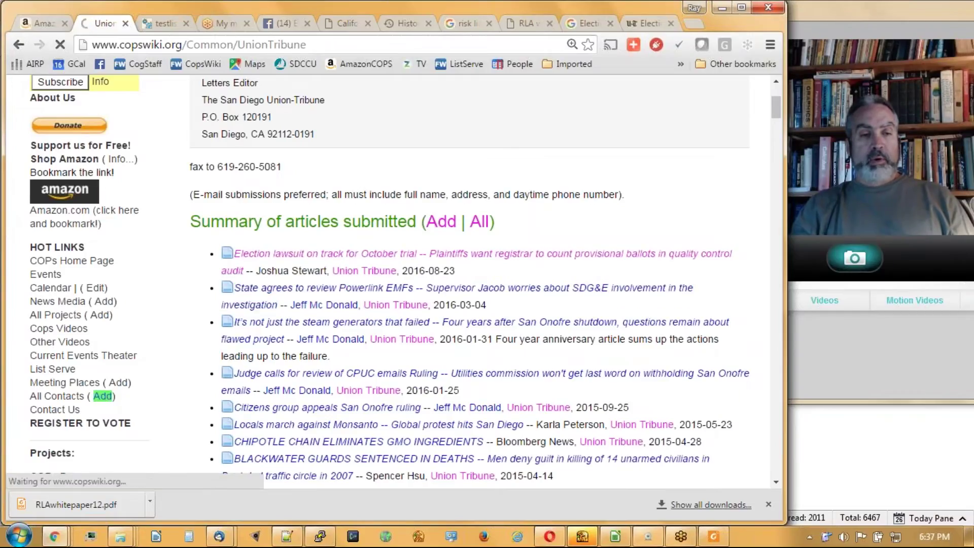
scroll(465, 349, down, 4)
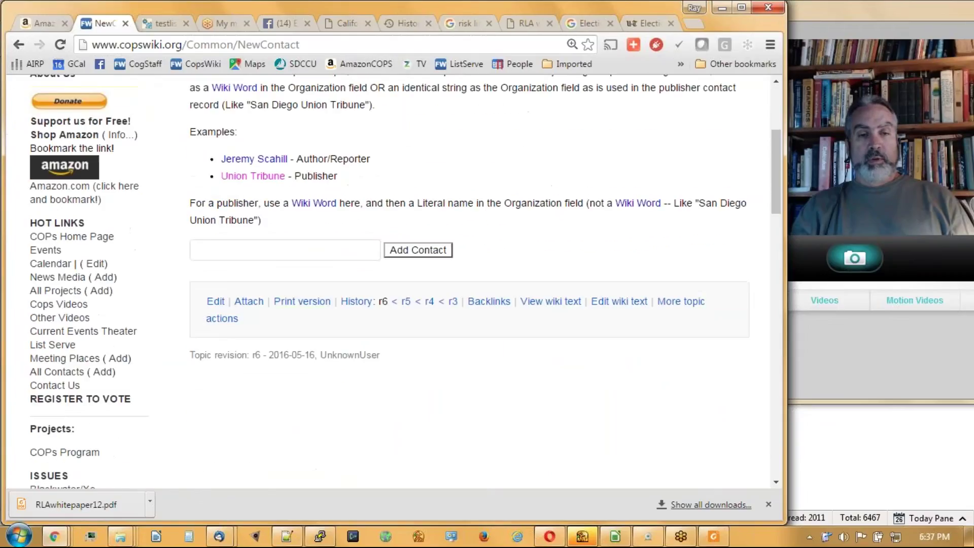
click(277, 255)
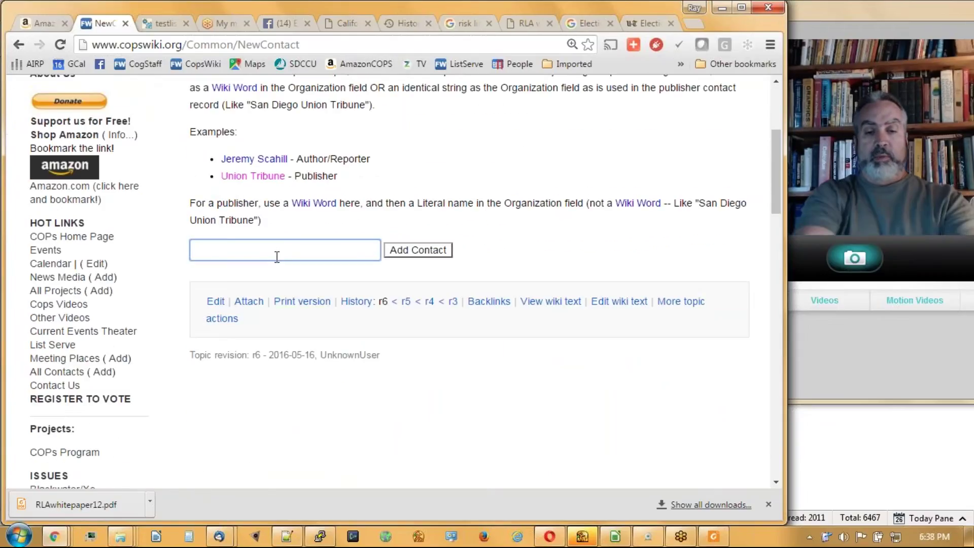
text(JoshuaStewart)
click(406, 253)
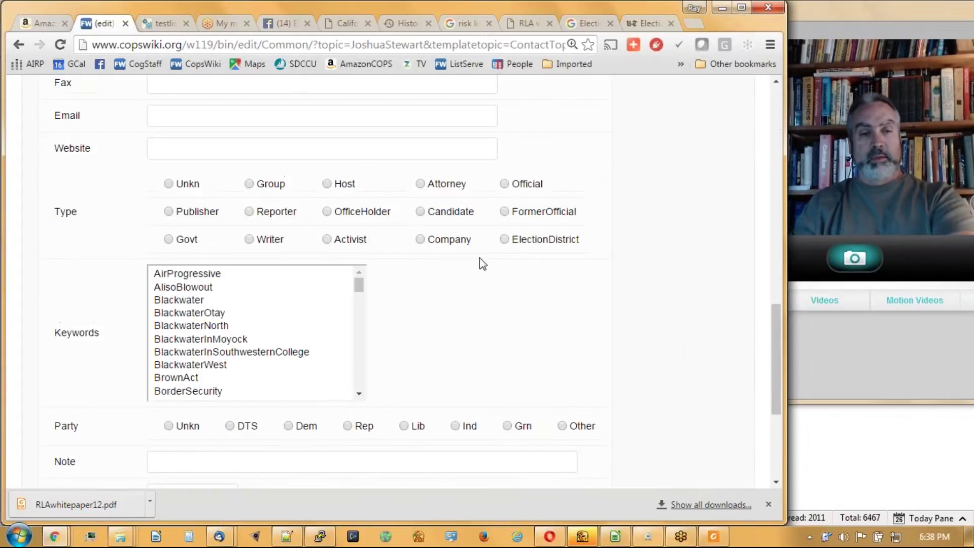
Set the new contact's organization to UnionTribune and enter the reporter's full name as the contact
scroll(667, 345, up, 8)
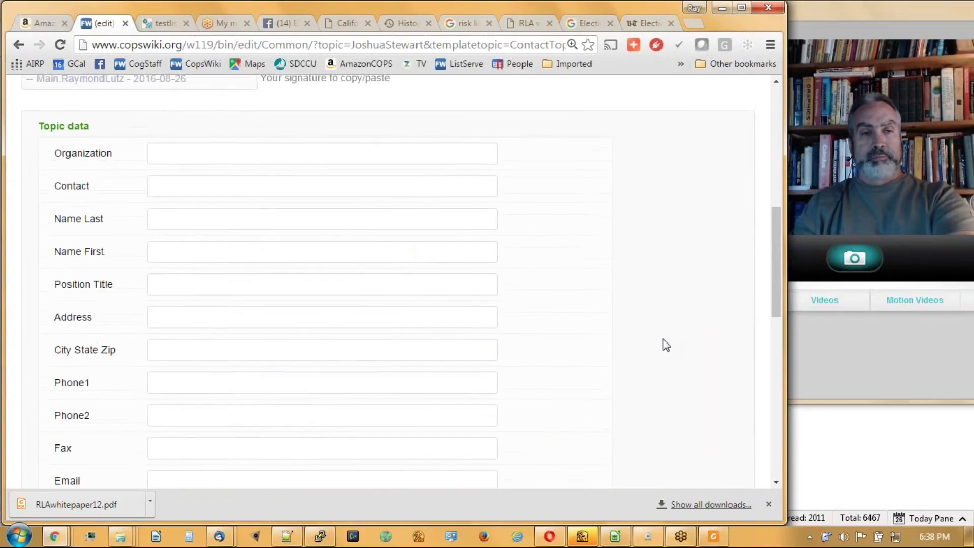
click(298, 215)
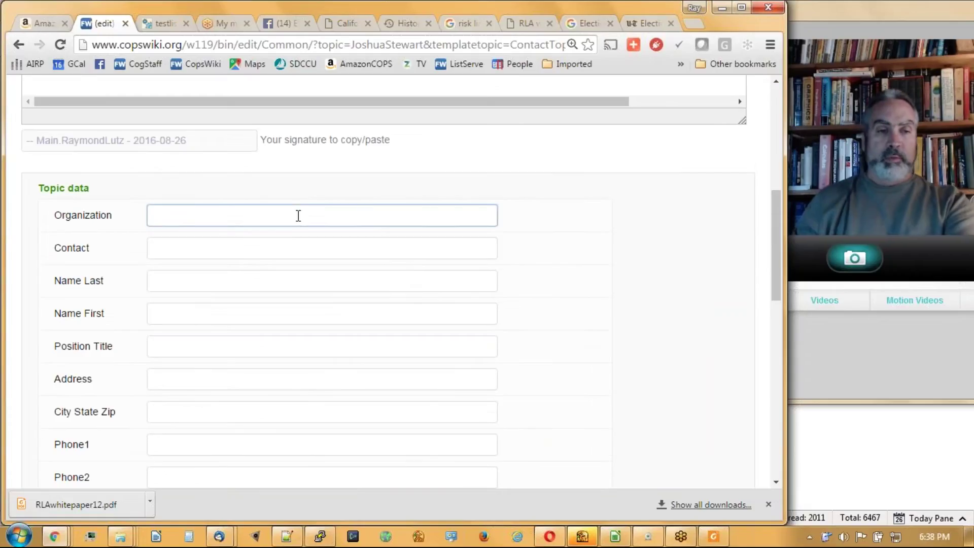
text(UnionTribune)
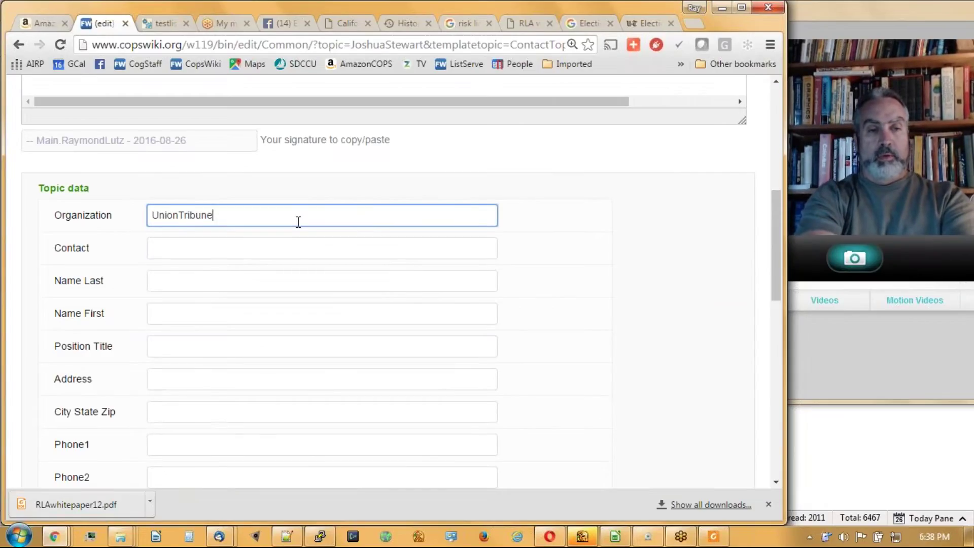
key(Tab)
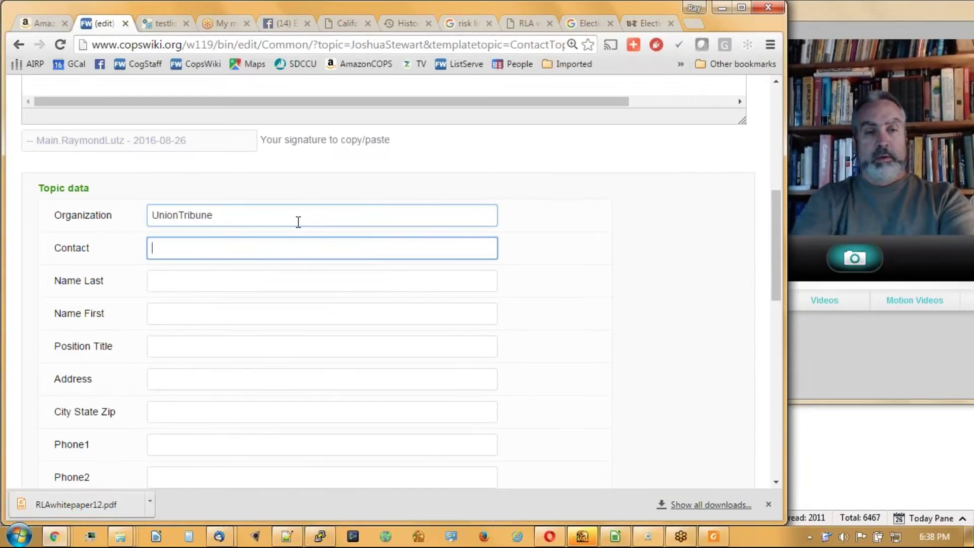
text(Joshua Stewart)
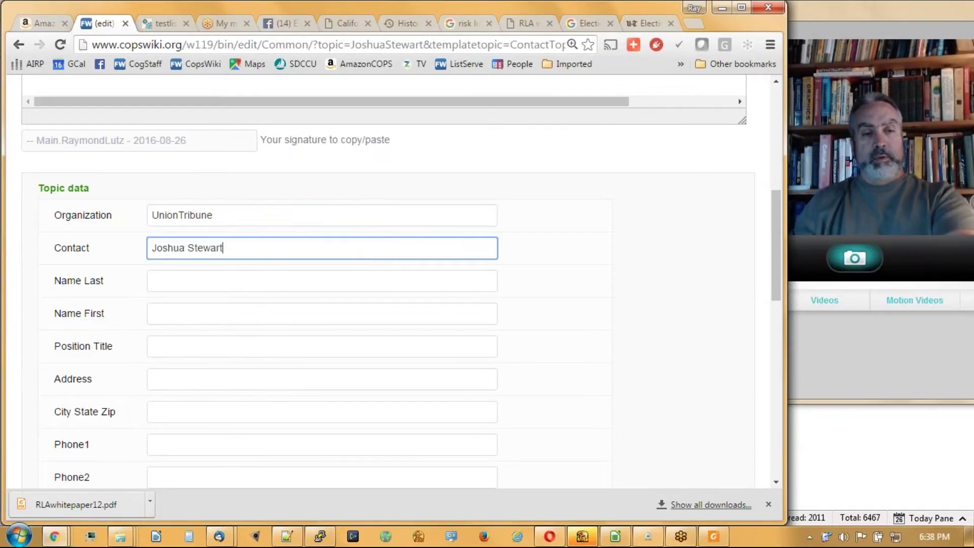
Fill in the reporter's last name and first name in the contact's topic data
scroll(586, 310, down, 1)
key(Tab)
click(252, 202)
text(Stewart)
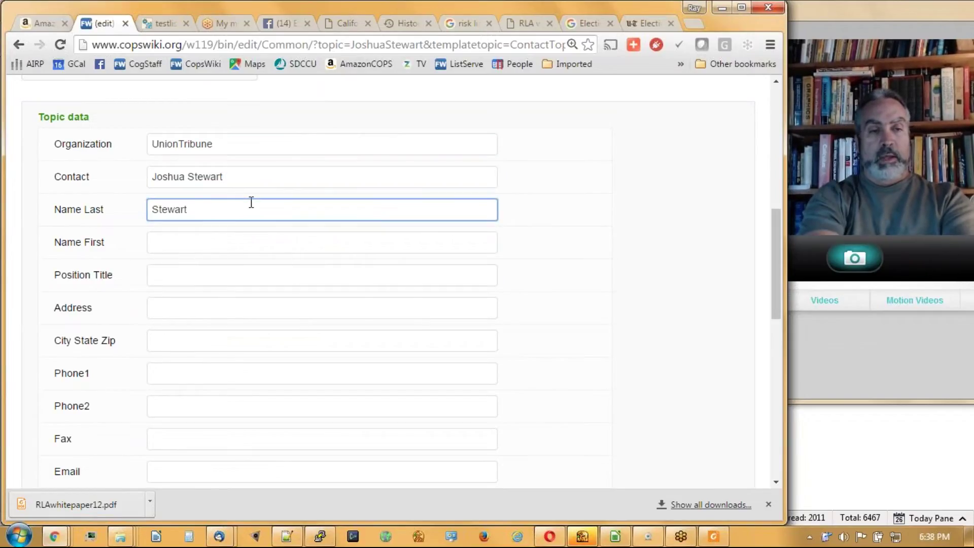
key(Tab)
text(Joshua)
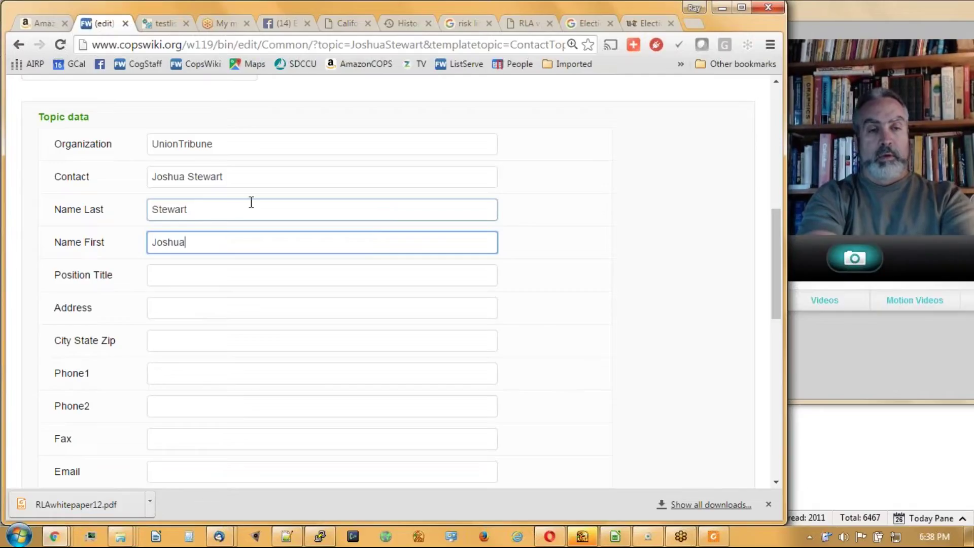
click(556, 256)
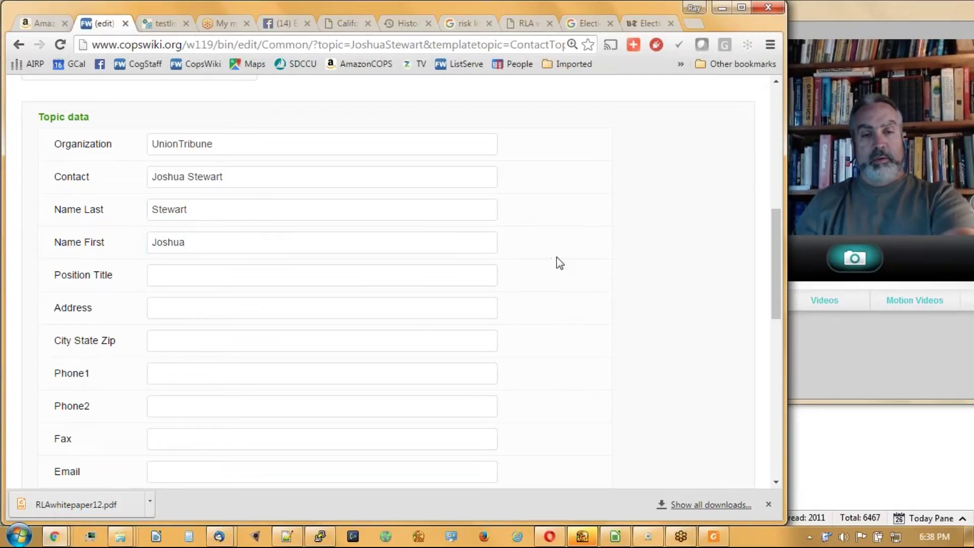
Set the contact's position title to Reporter and its type to Reporter
scroll(558, 257, down, 3)
click(174, 137)
text(R)
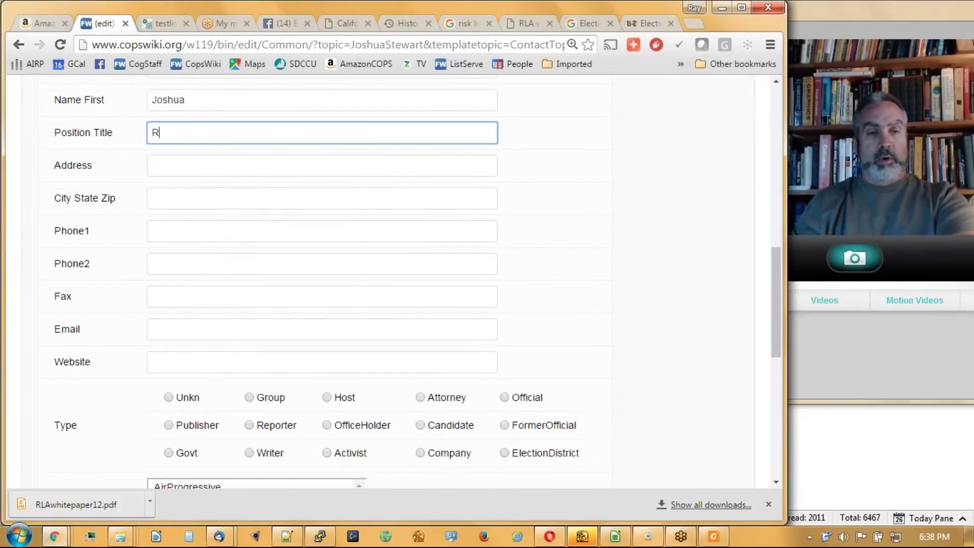
text(eporter)
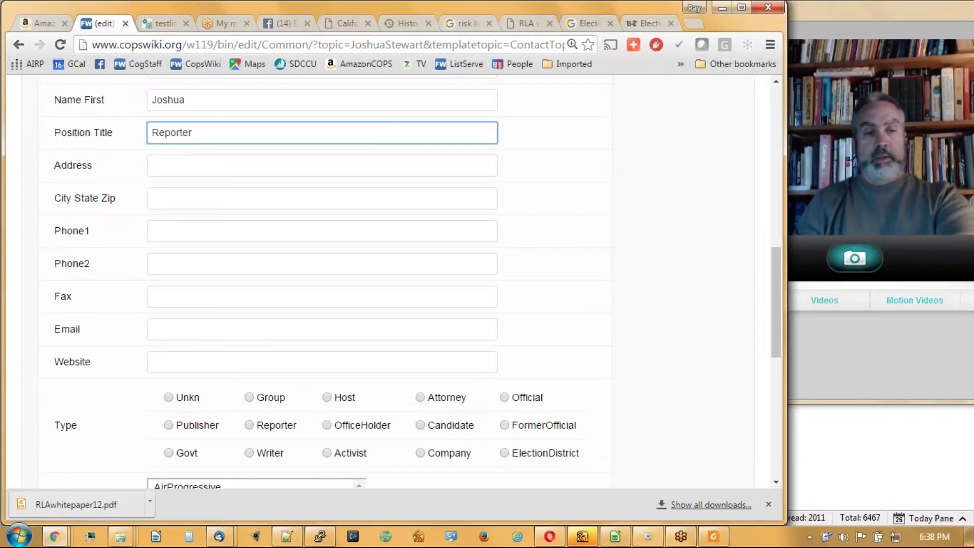
scroll(569, 330, down, 3)
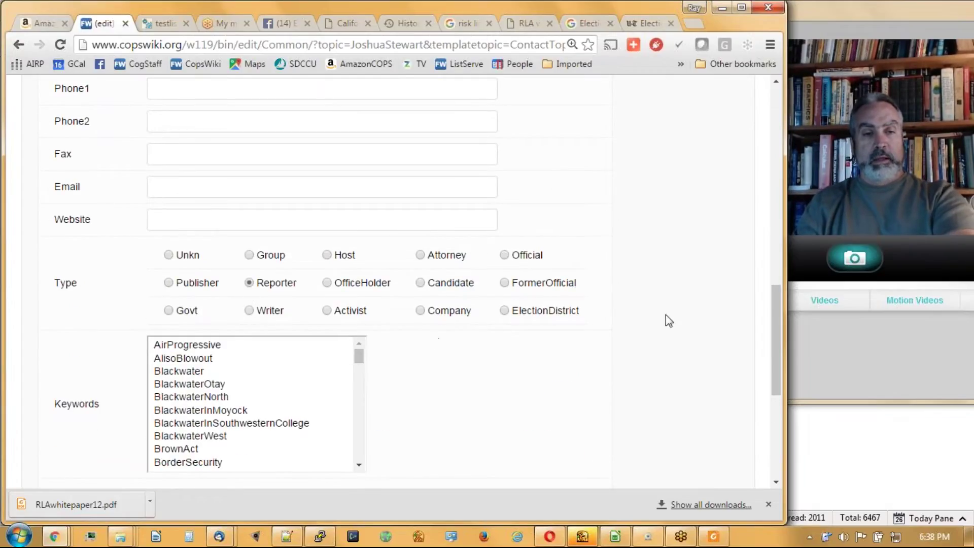
Select the keywords ElectionAuditLawsuit and ElectionTeam for the contact and save it
scroll(686, 321, down, 3)
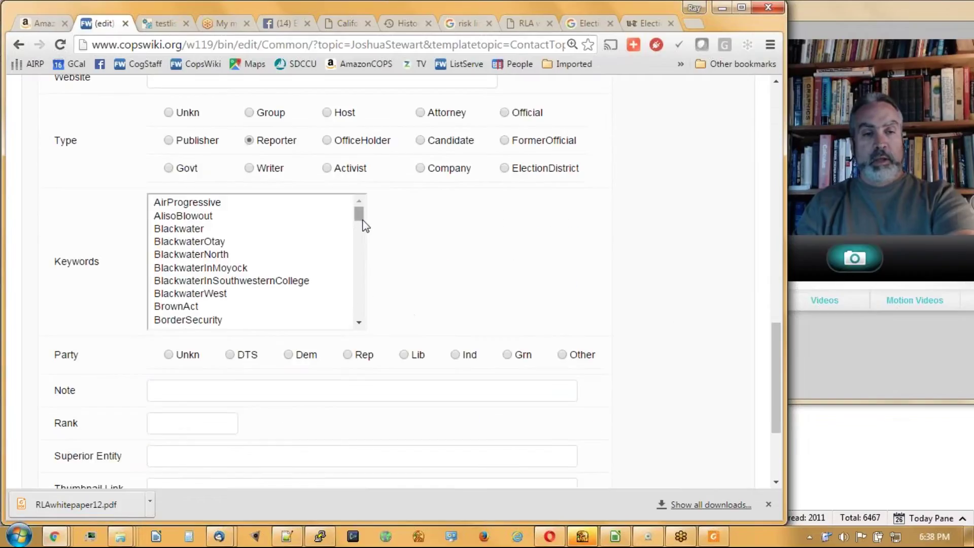
drag(363, 220, 368, 258)
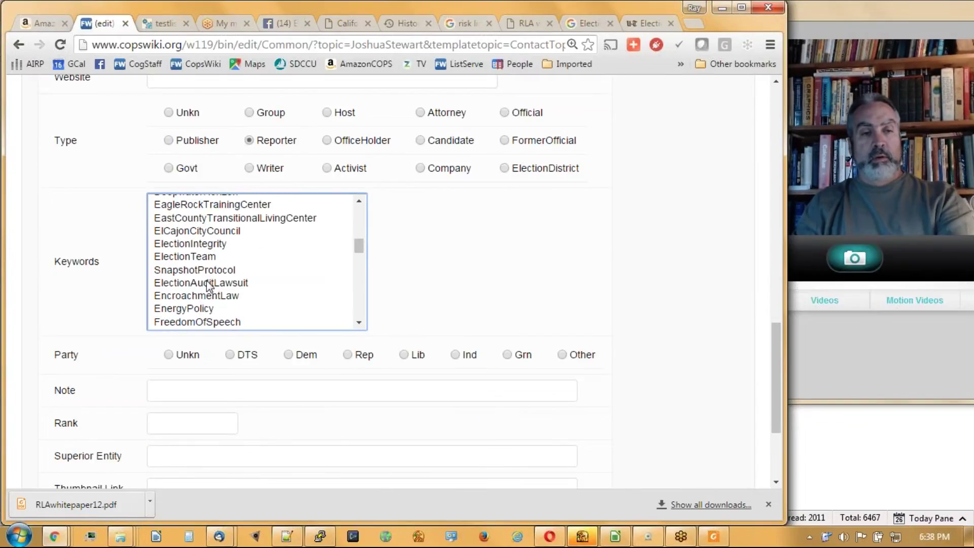
click(218, 286)
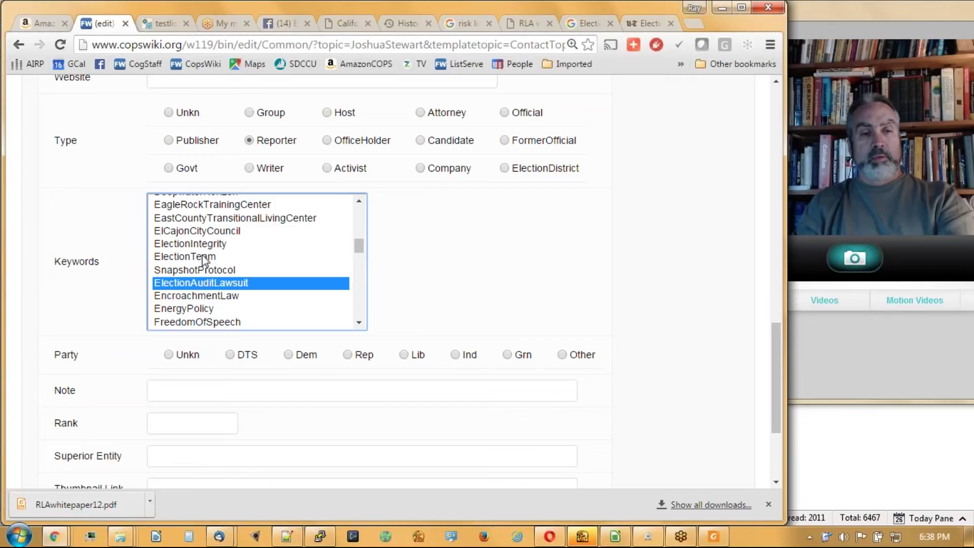
ctrl+click(210, 256)
scroll(583, 282, down, 3)
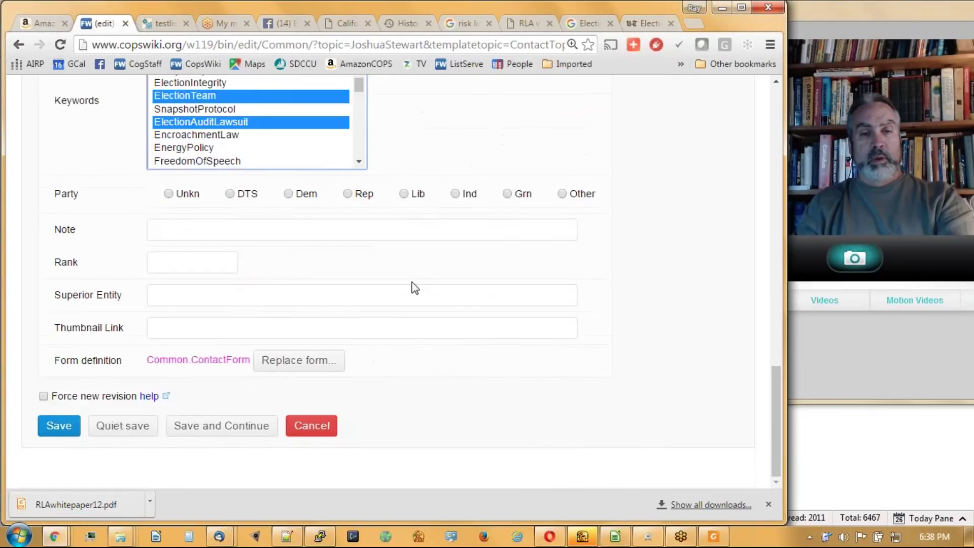
click(59, 426)
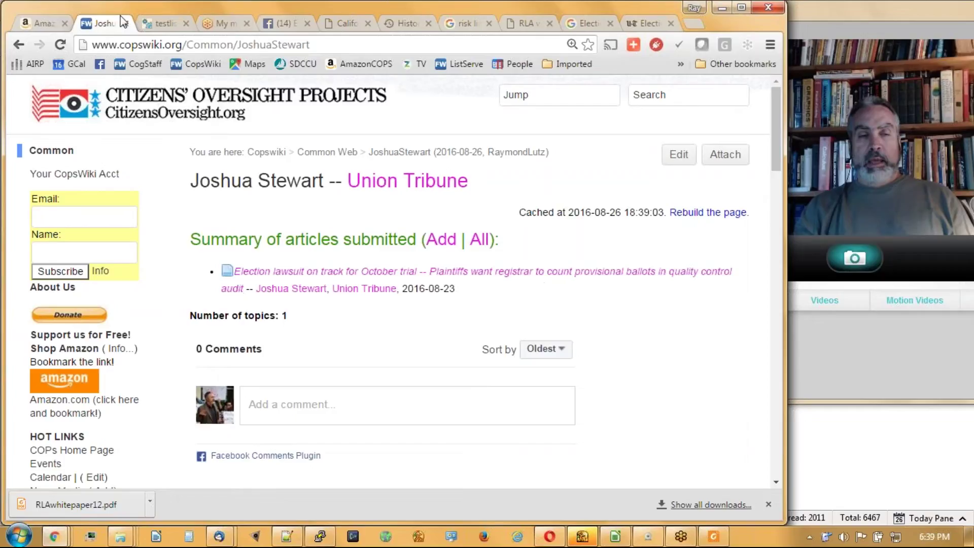
Return to the election lawsuit article's entry, reload it and check the author link in its Media Form
drag(19, 44, 37, 114)
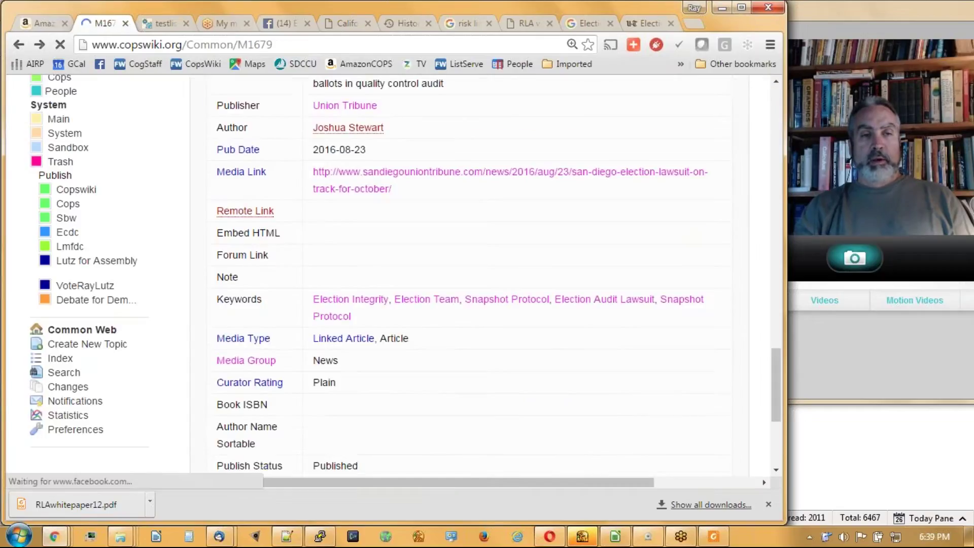
click(62, 45)
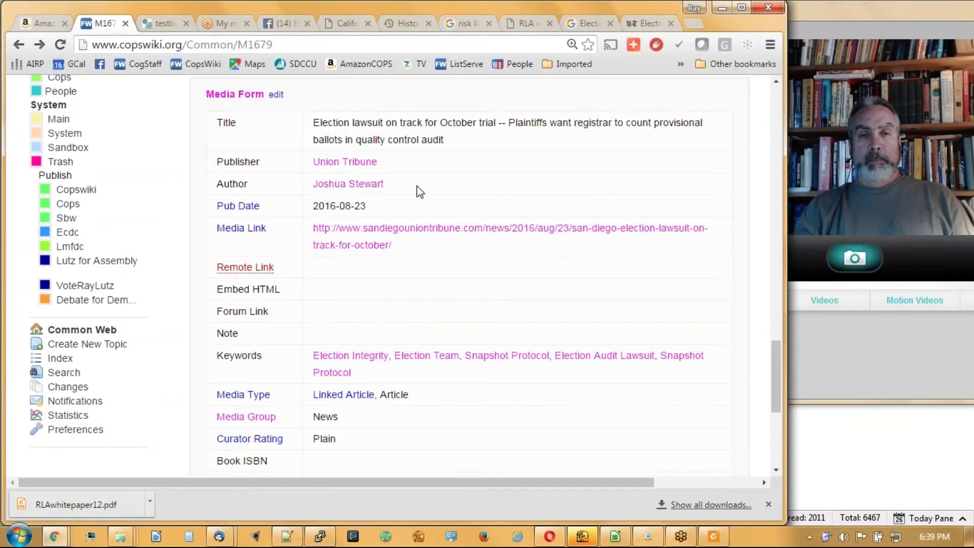
drag(776, 385, 758, 112)
Search the wiki for the reporter's full name and look through the results
scroll(759, 112, up, 1)
click(682, 97)
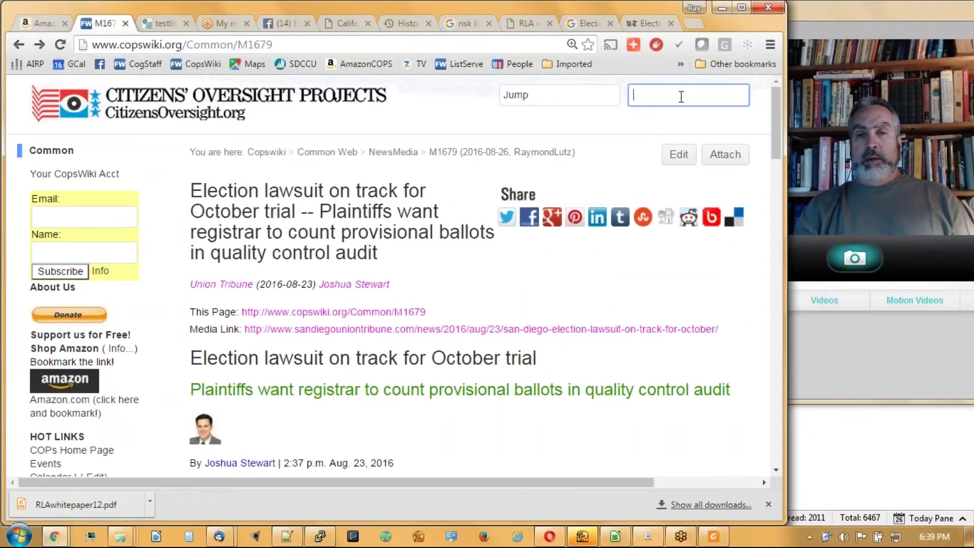
text(J)
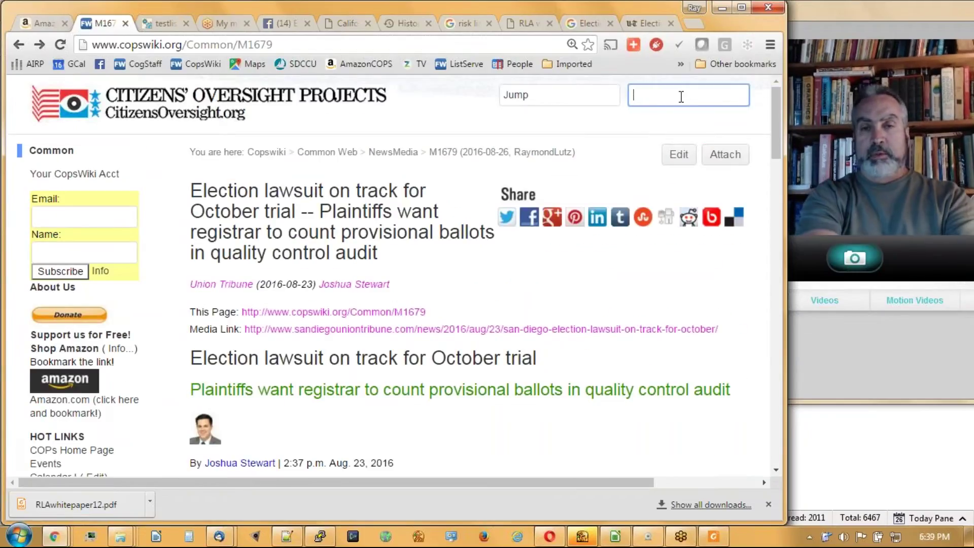
text(oshu)
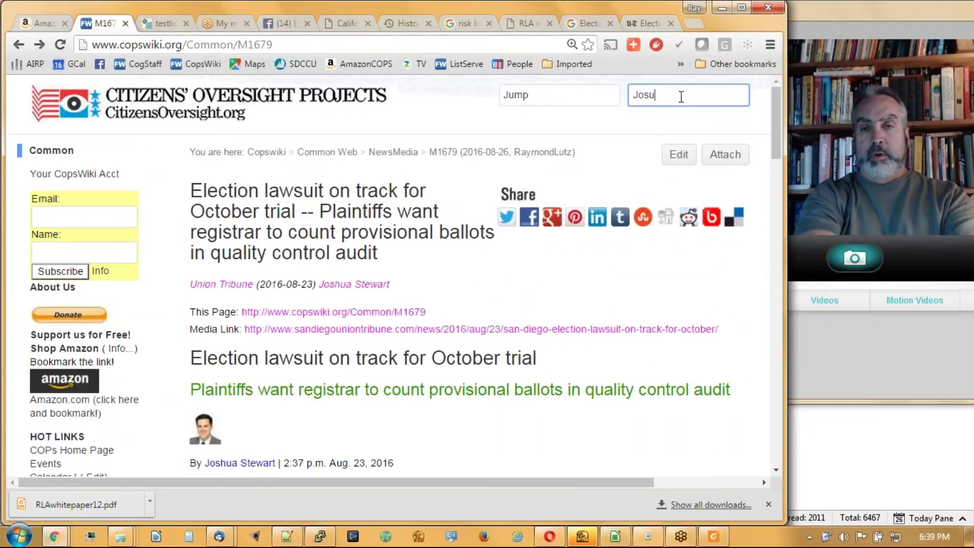
text(a)
key(BackSpace)
text(ua )
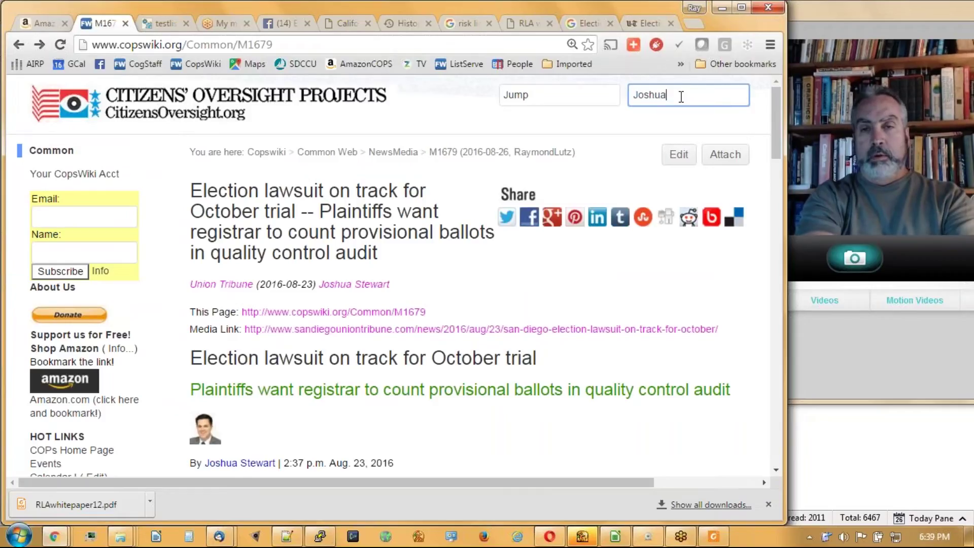
text(Stewart)
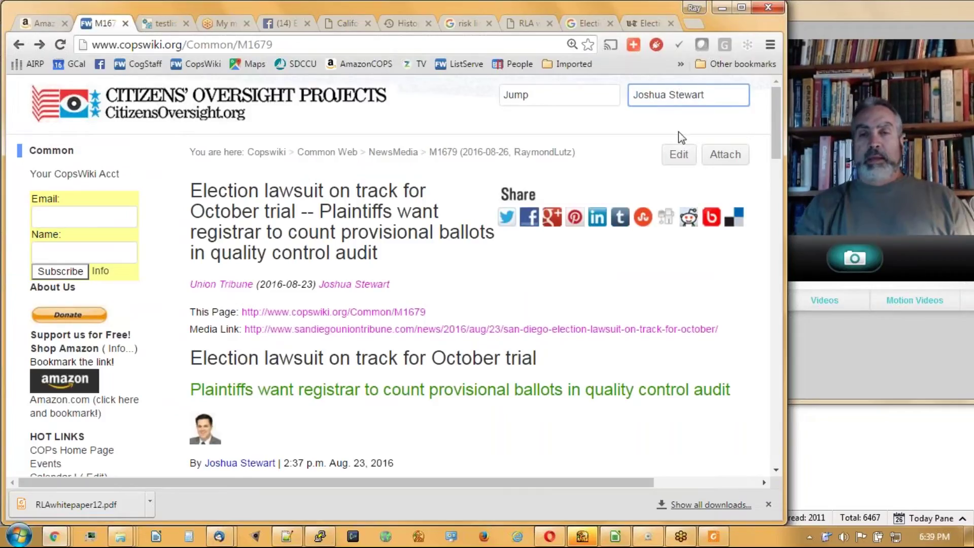
key(Return)
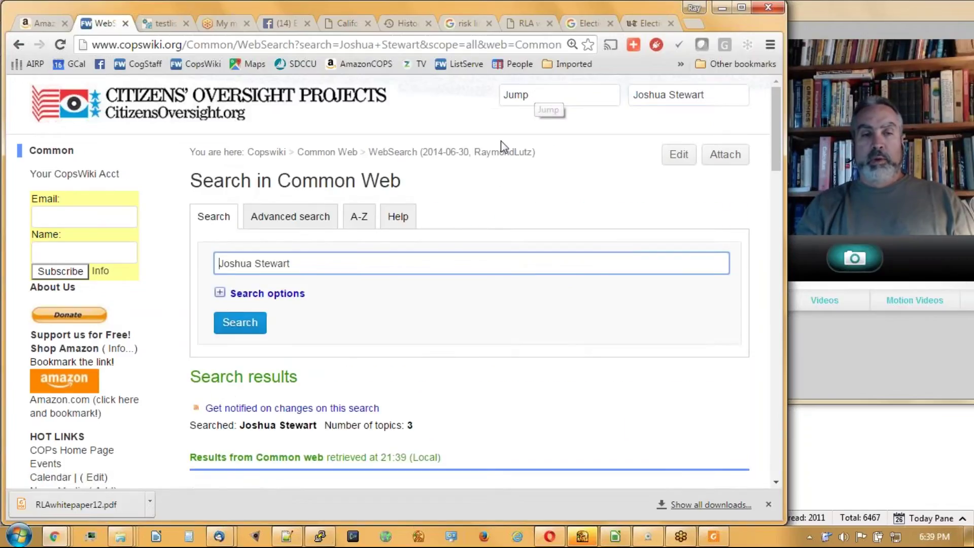
scroll(511, 173, down, 7)
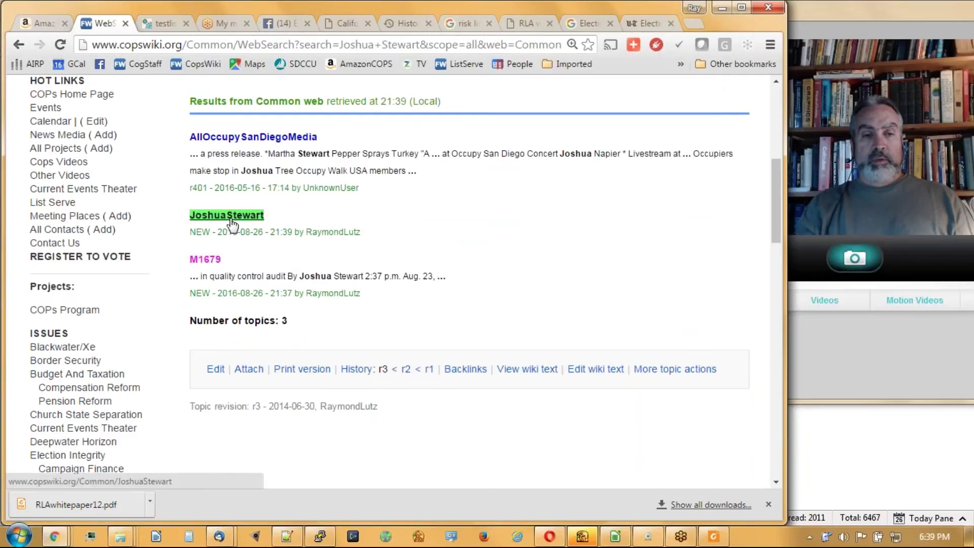
Open the M1679 entry from the search results and look over the election lawsuit article
click(215, 266)
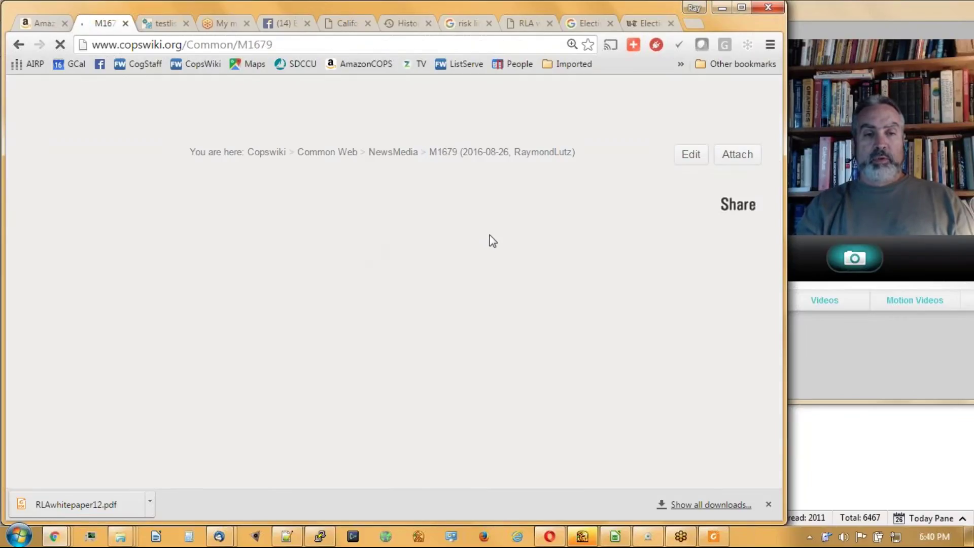
scroll(518, 274, down, 2)
scroll(522, 278, down, 12)
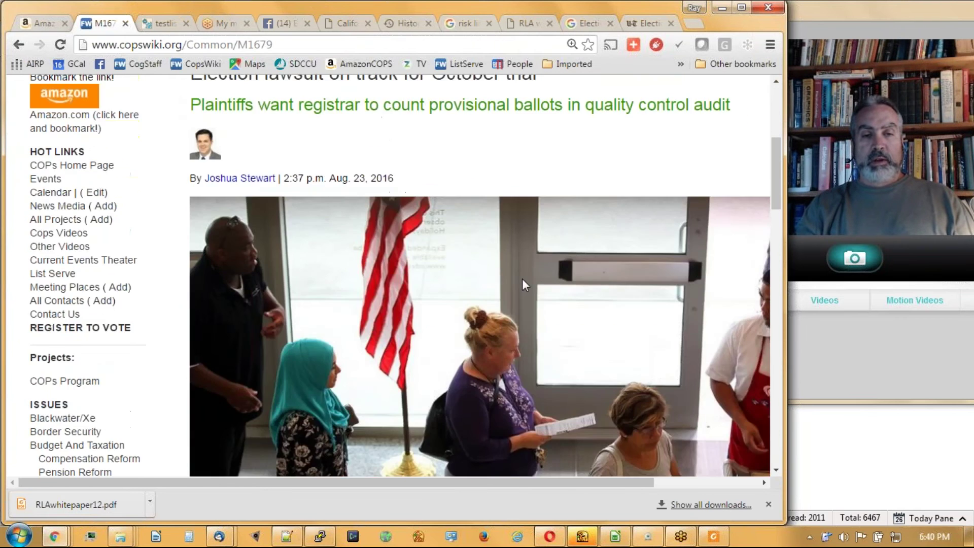
scroll(485, 274, down, 4)
scroll(484, 274, up, 11)
scroll(485, 274, up, 4)
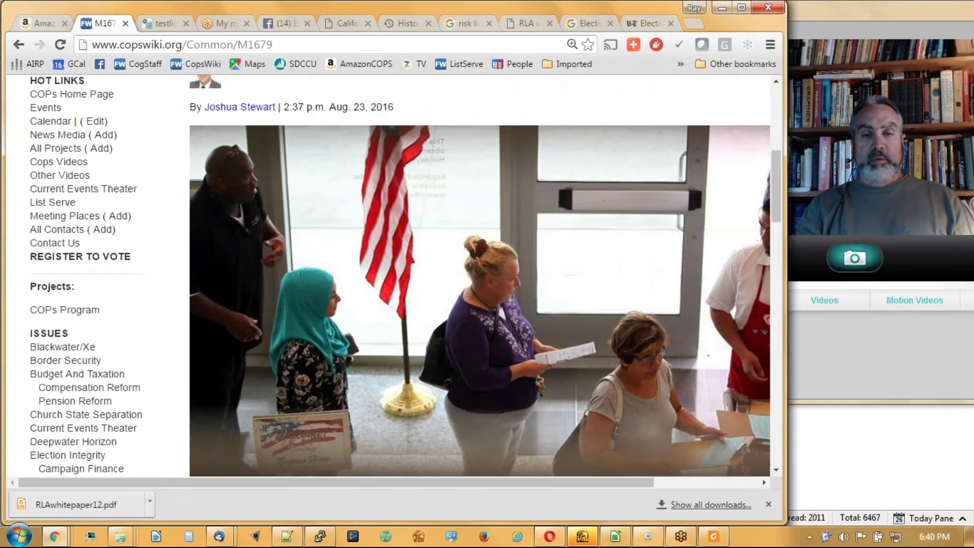
scroll(46, 376, up, 4)
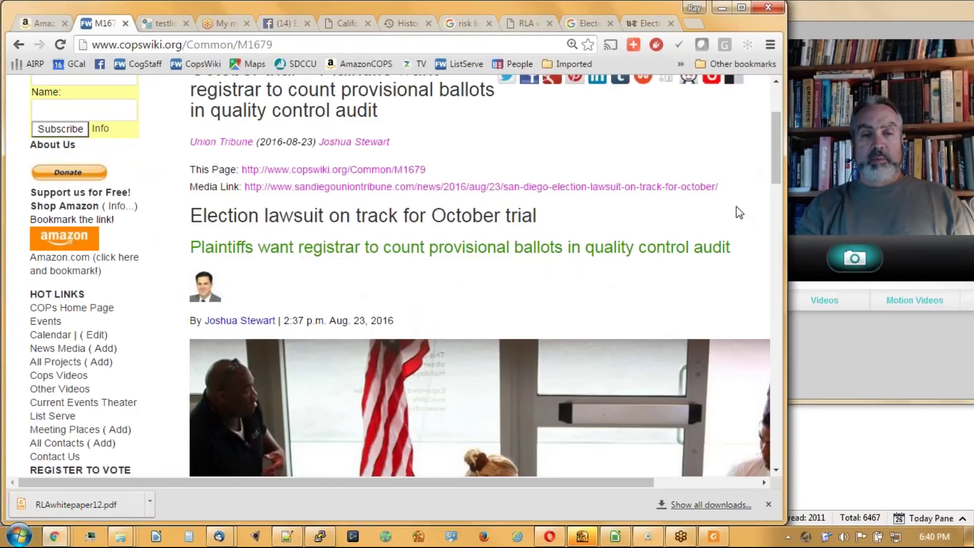
drag(776, 170, 775, 148)
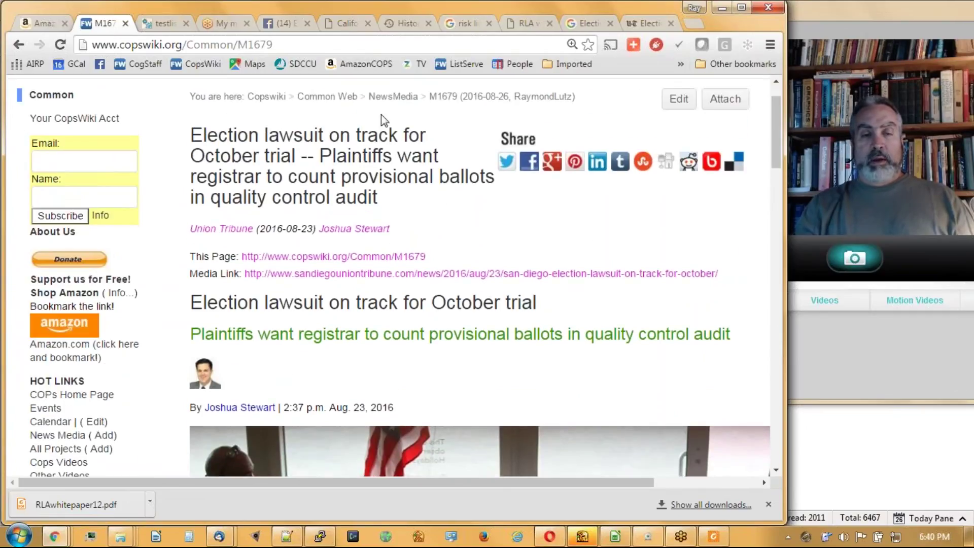
Open the Common Web home page and rebuild its cached copy
click(317, 98)
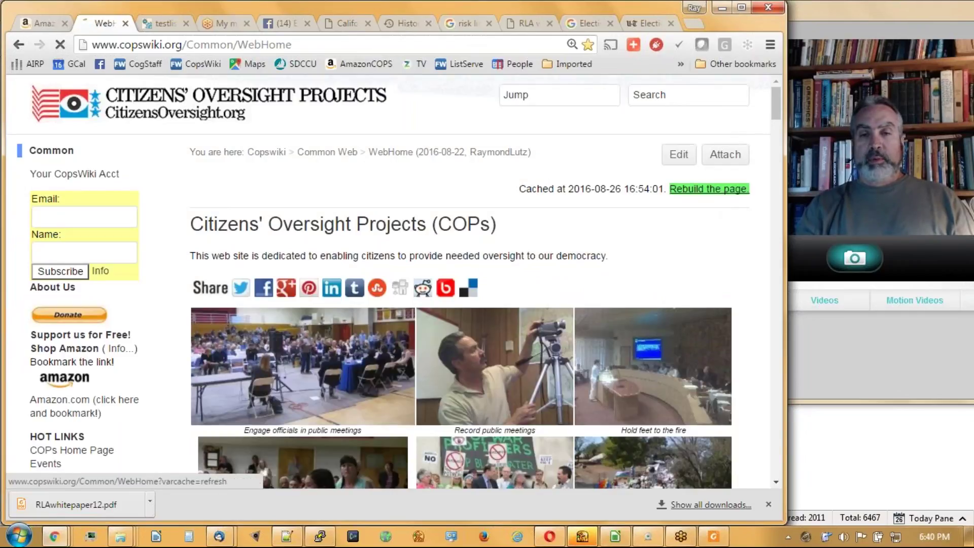
click(709, 189)
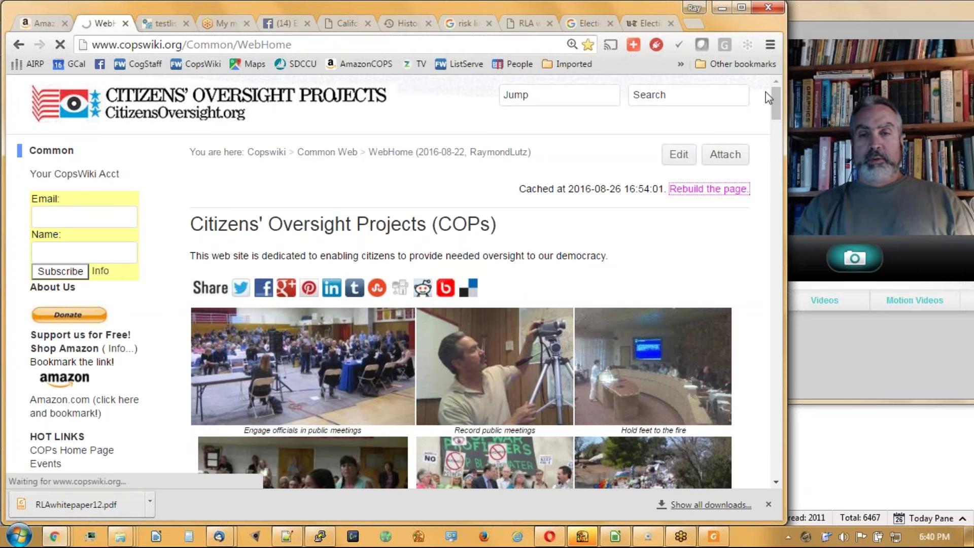
scroll(776, 114, down, 1)
drag(776, 114, 759, 231)
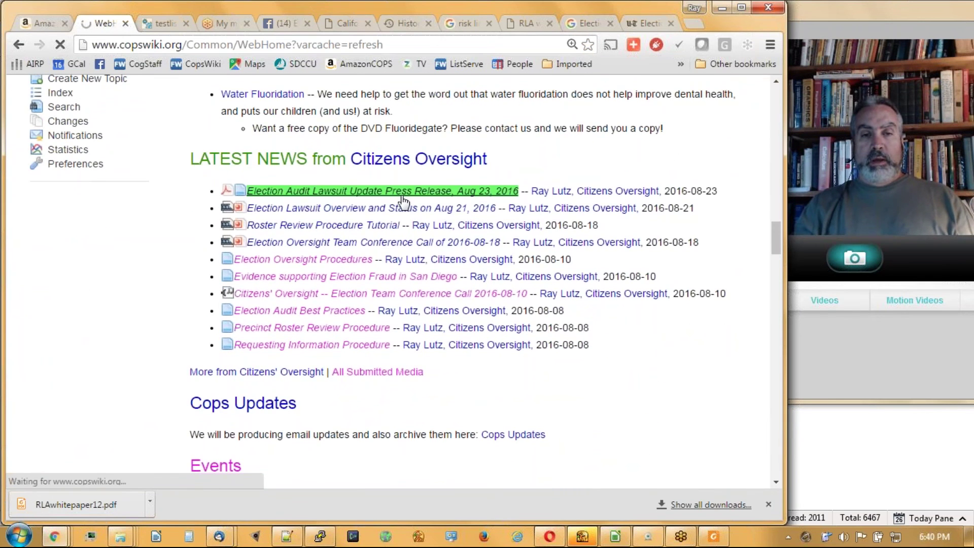
Examine the Latest News and Hot Projects lists on the rebuilt home page for the new election lawsuit article
scroll(568, 260, down, 15)
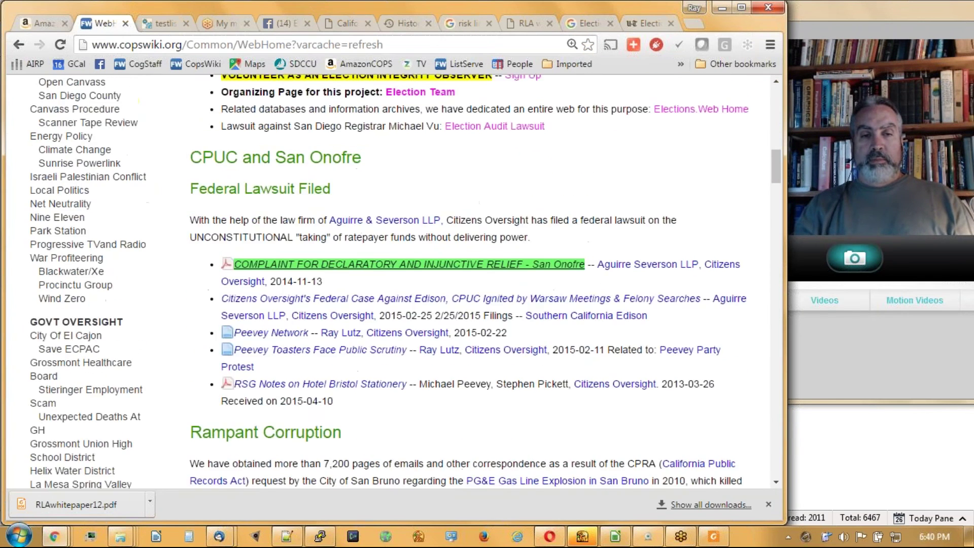
scroll(567, 259, down, 15)
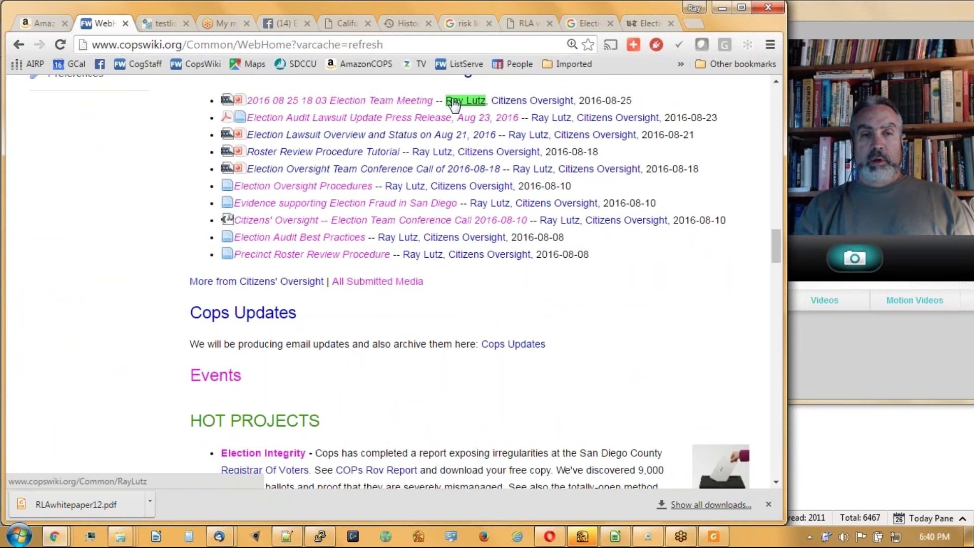
scroll(466, 103, up, 4)
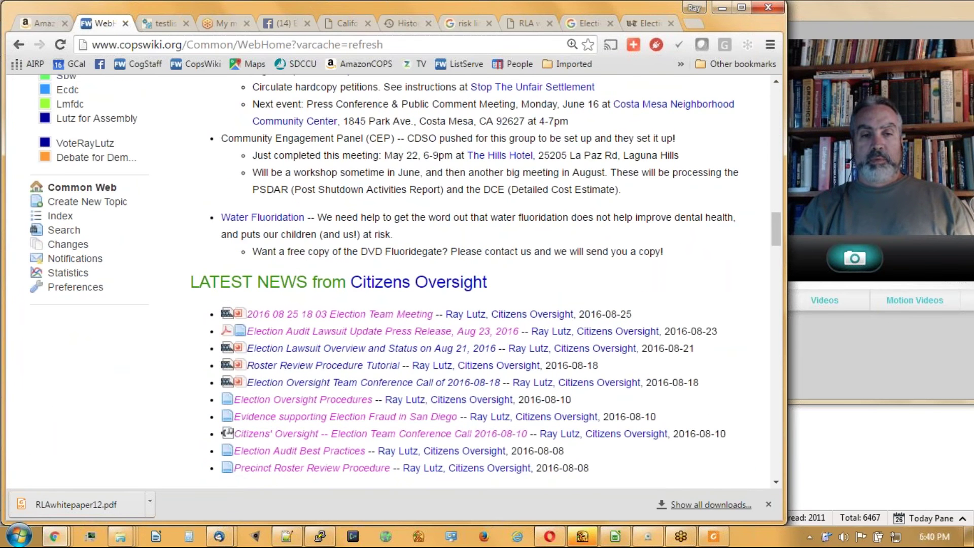
scroll(443, 287, down, 12)
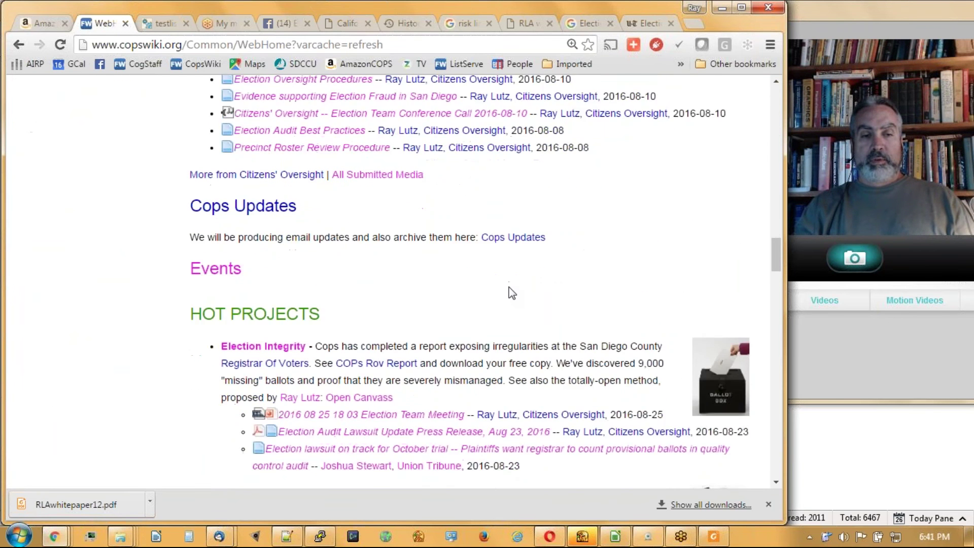
scroll(501, 284, up, 2)
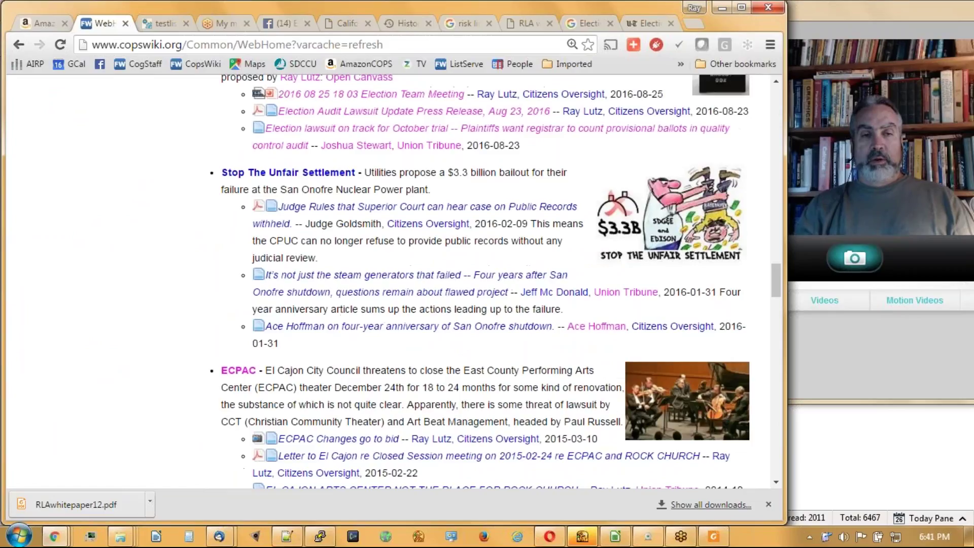
scroll(284, 220, up, 5)
scroll(274, 238, down, 3)
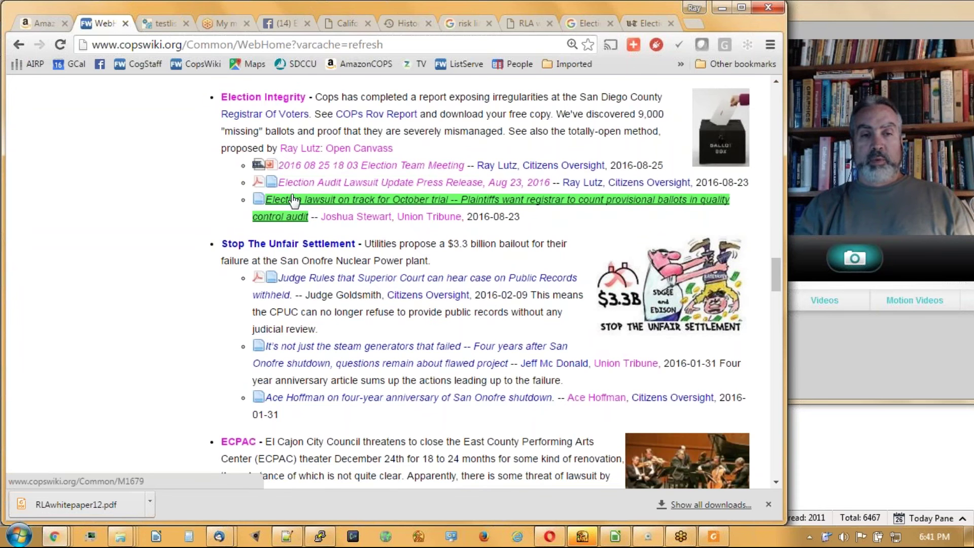
scroll(293, 201, up, 5)
scroll(296, 196, up, 1)
scroll(497, 270, down, 7)
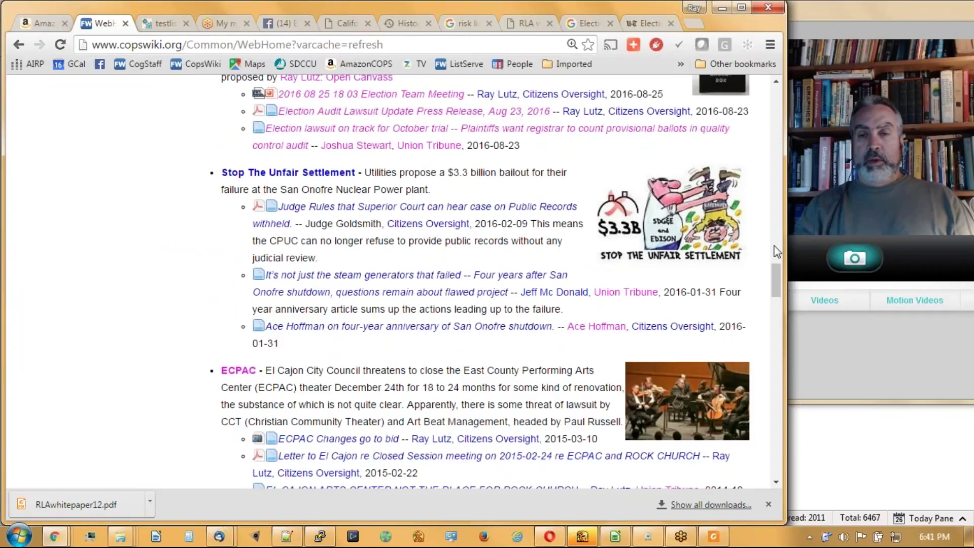
drag(775, 285, 775, 291)
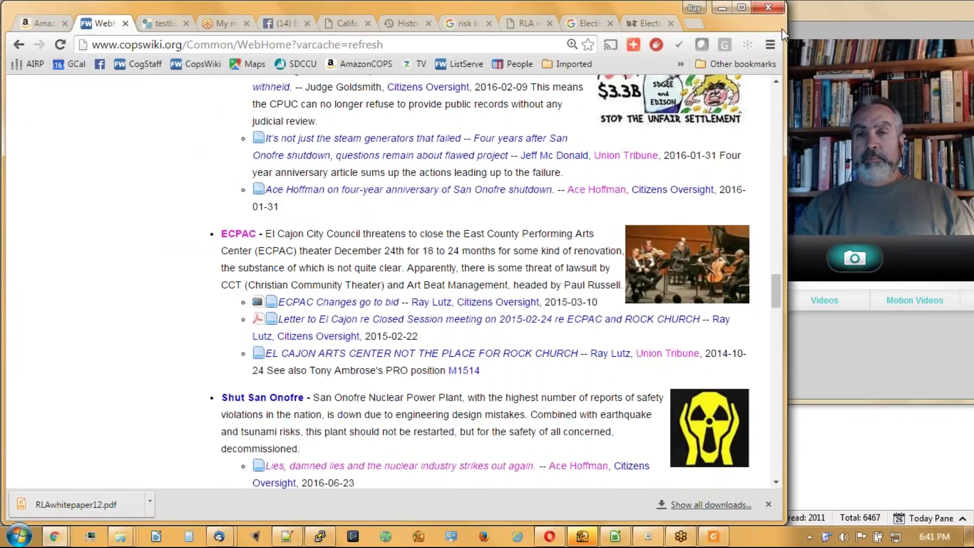
drag(784, 24, 771, 25)
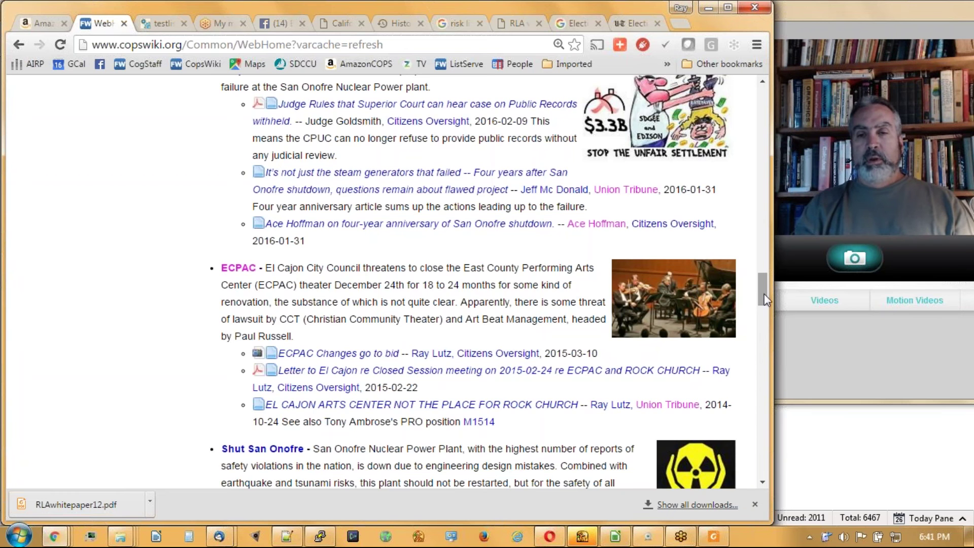
drag(763, 287, 765, 262)
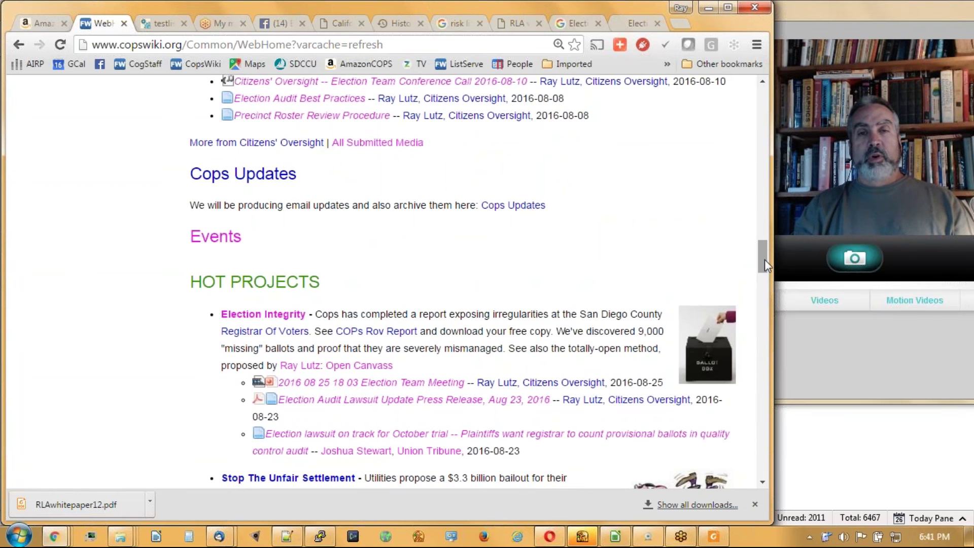
drag(760, 251, 777, 98)
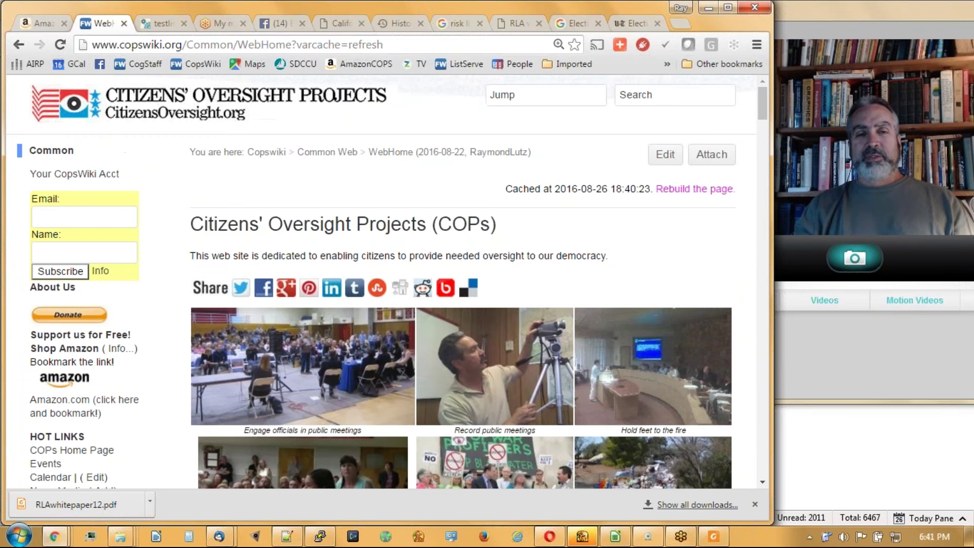
drag(764, 107, 765, 113)
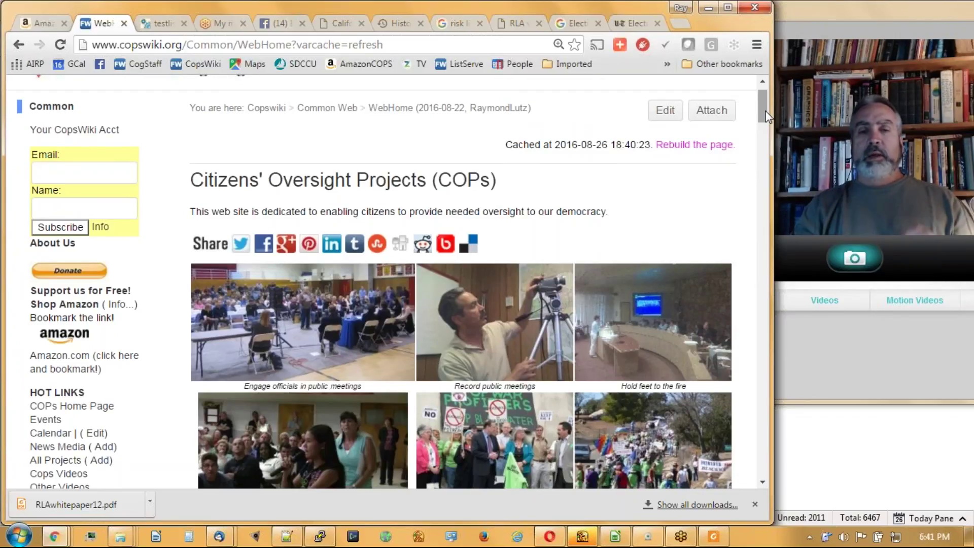
drag(765, 110, 765, 101)
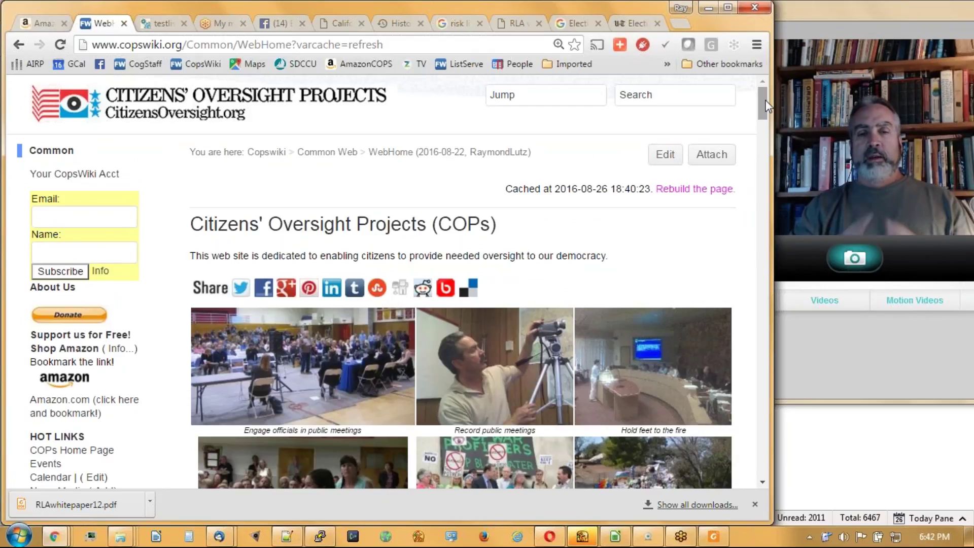
drag(766, 101, 764, 106)
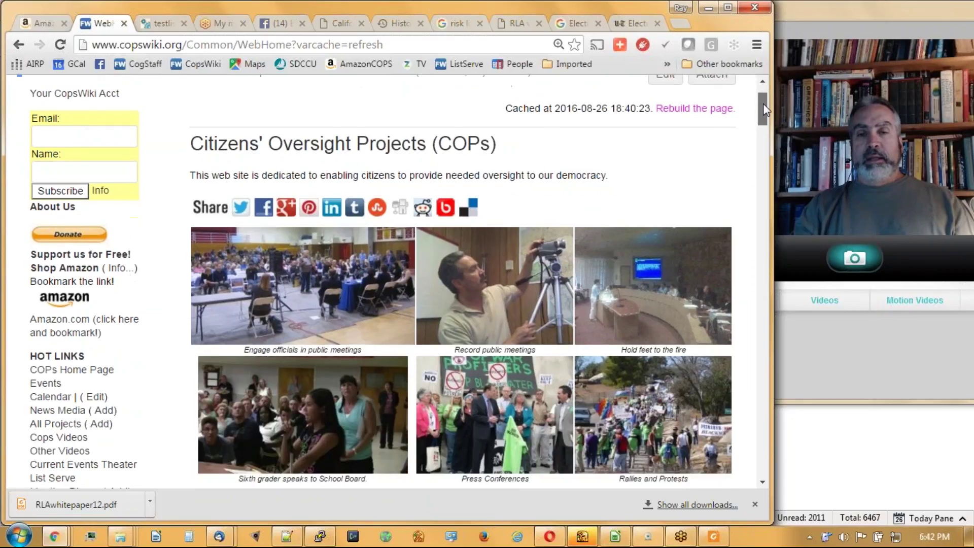